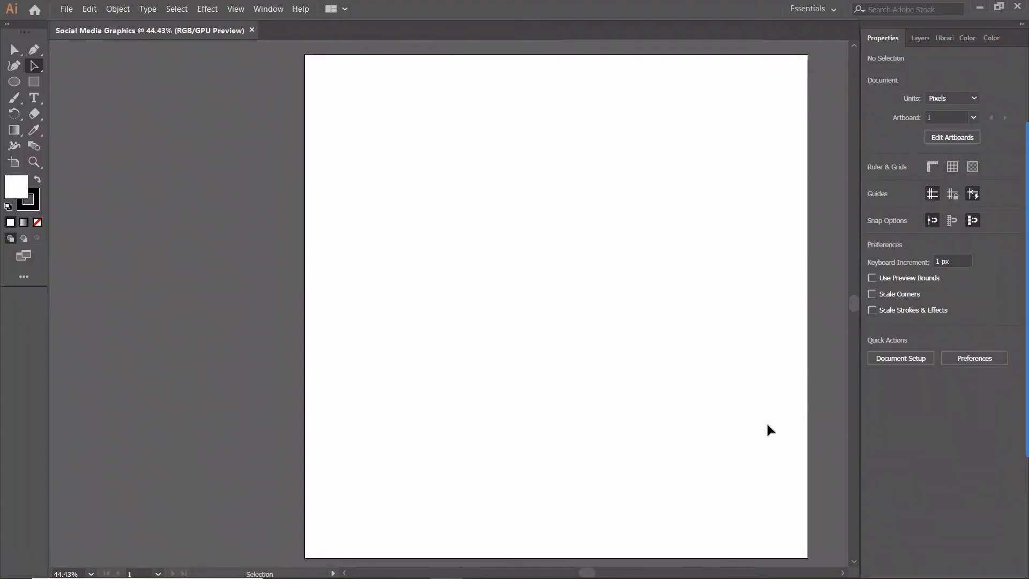
Open Call.png, Content.txt, Email.png, Logo Black Bg.ai and Picture.png from the Design Social Media Graphic like a pro folder
{"action": "left_click", "coordinate": [66, 9]}
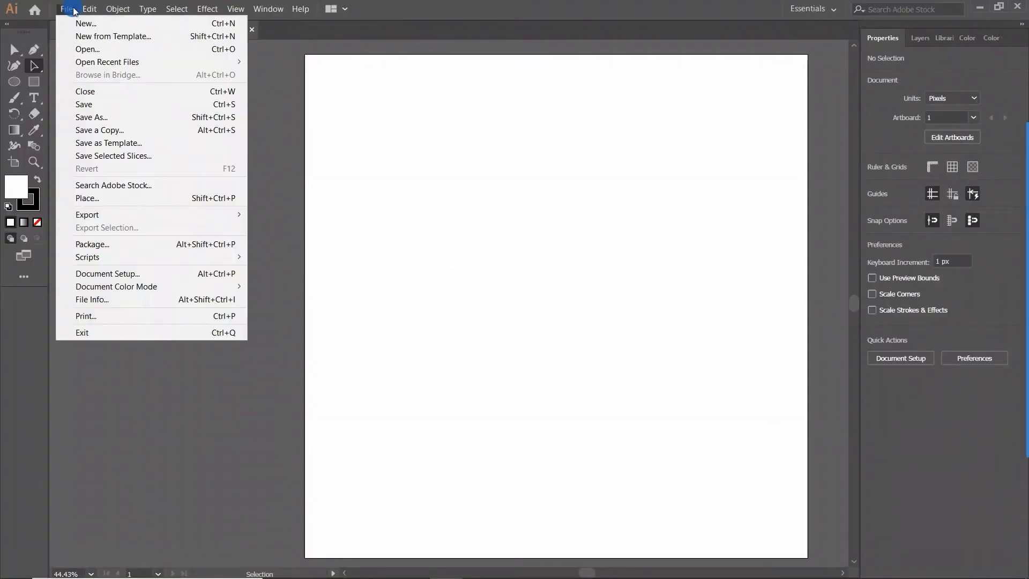
{"action": "left_click", "coordinate": [100, 56]}
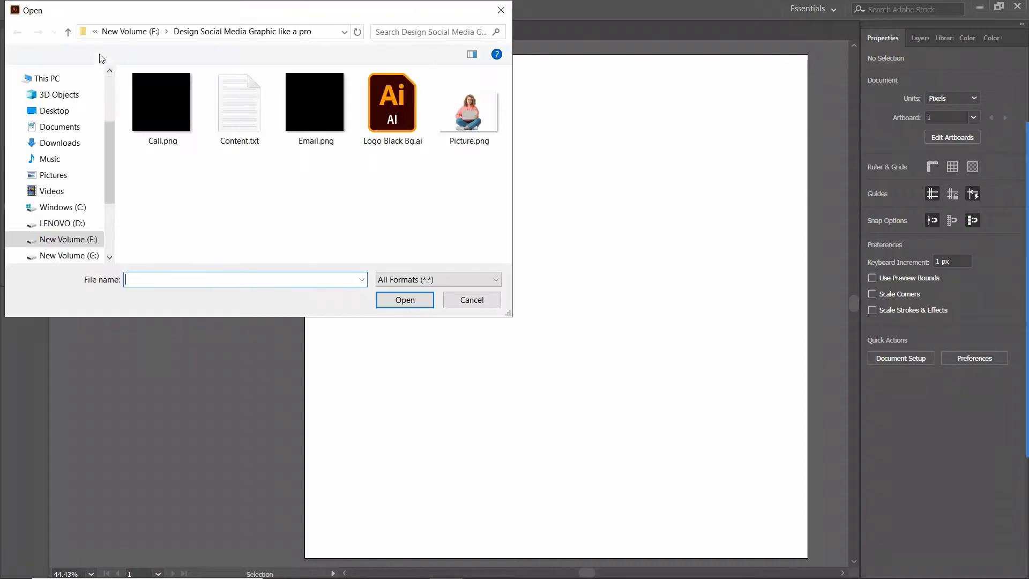
{"action": "left_click_drag", "start_coordinate": [154, 172], "coordinate": [503, 105]}
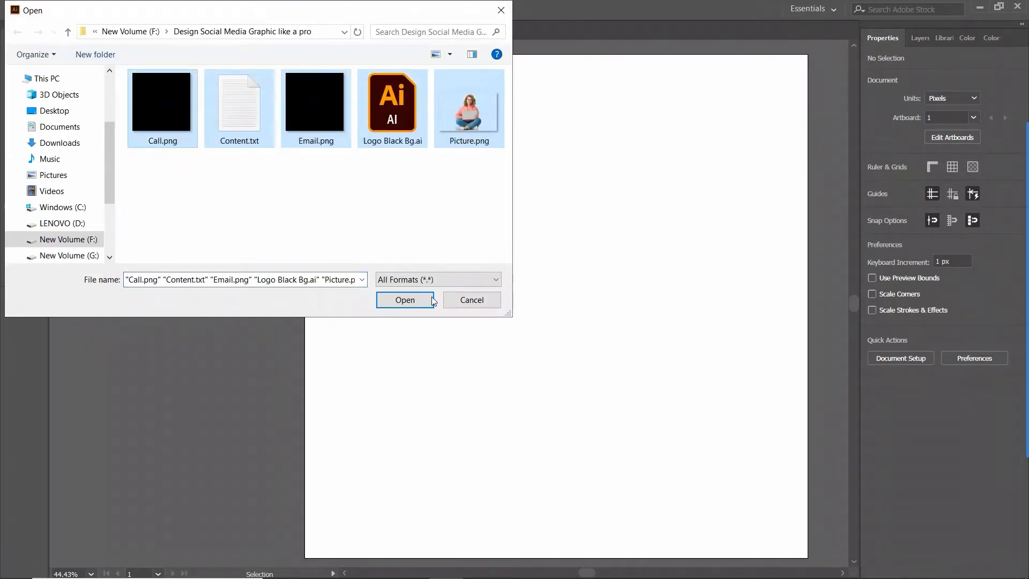
{"action": "left_click", "coordinate": [421, 299]}
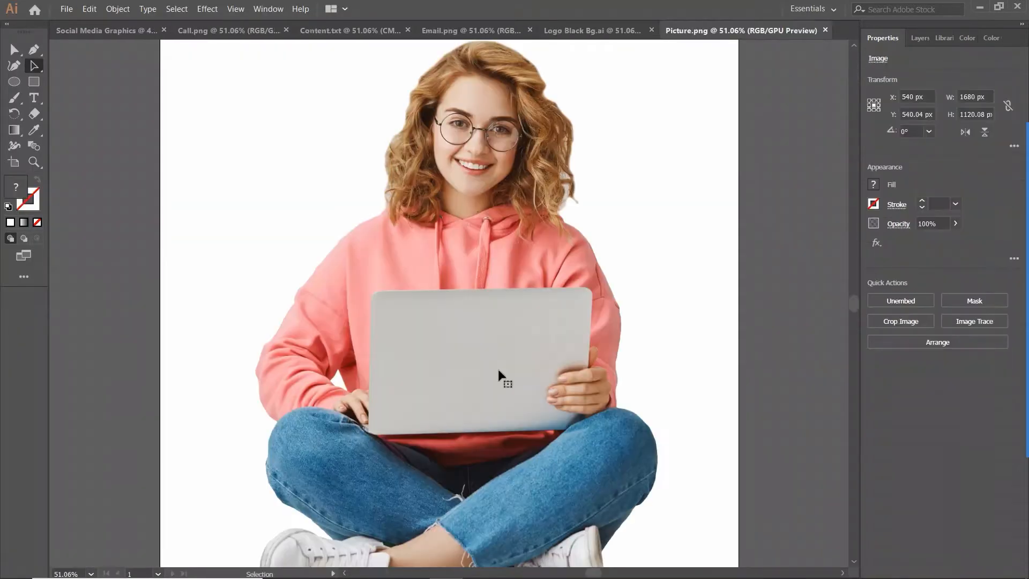
Examine the opened woman's picture, company logo, email icon and text content documents one after another
{"action": "left_click_drag", "start_coordinate": [461, 215], "coordinate": [514, 227]}
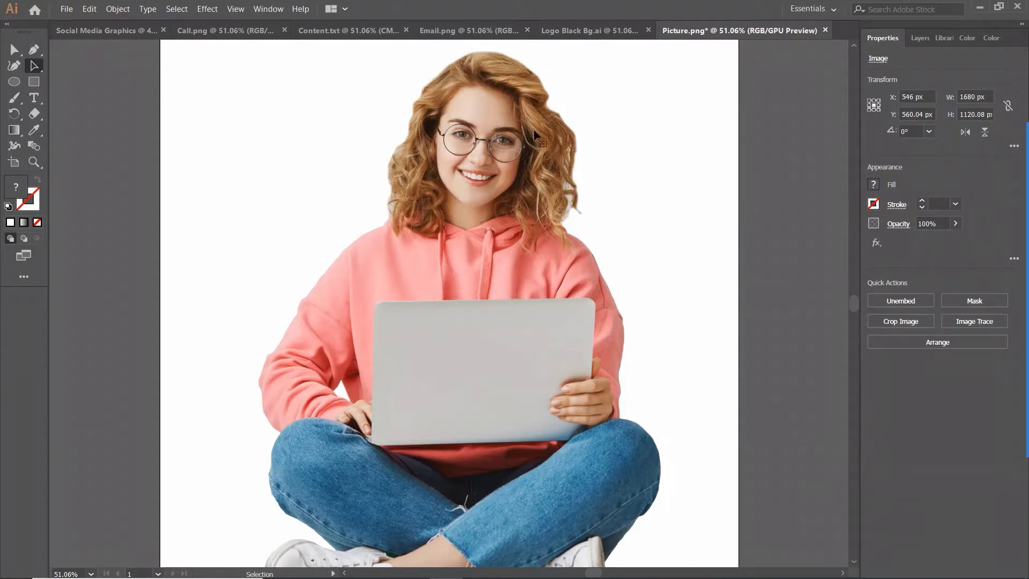
{"action": "left_click", "coordinate": [616, 29]}
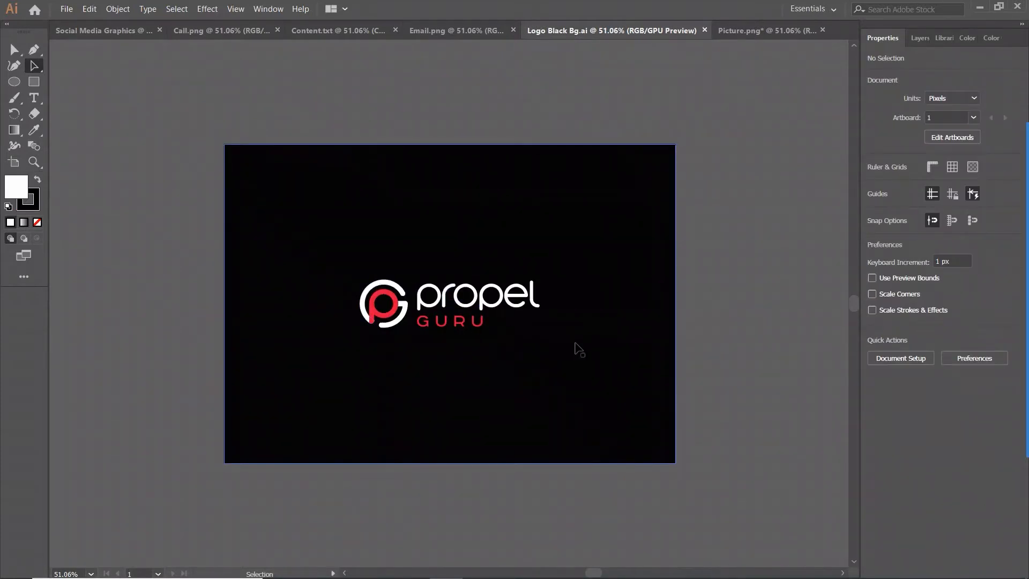
{"action": "left_click", "coordinate": [457, 31]}
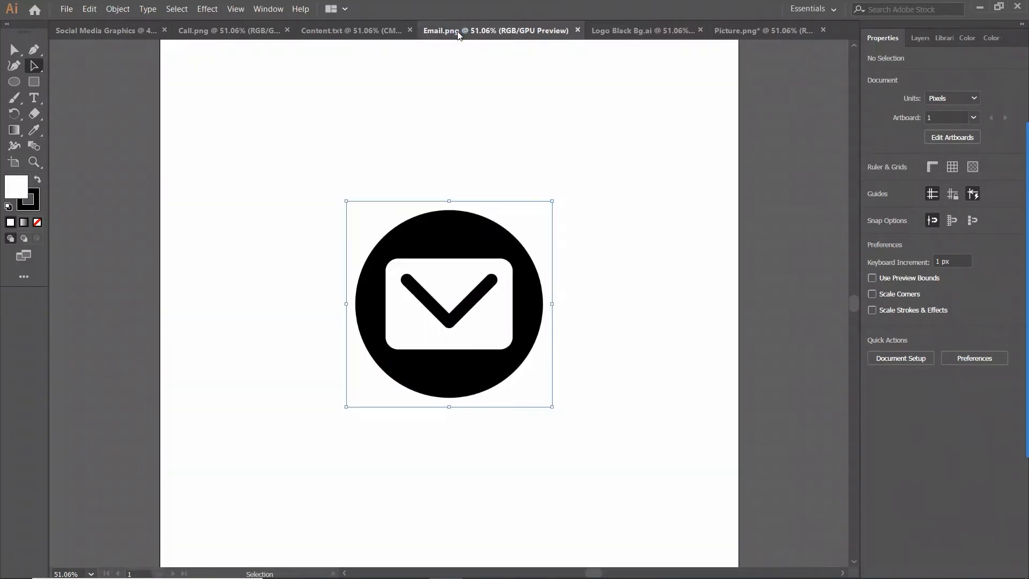
{"action": "left_click", "coordinate": [357, 31]}
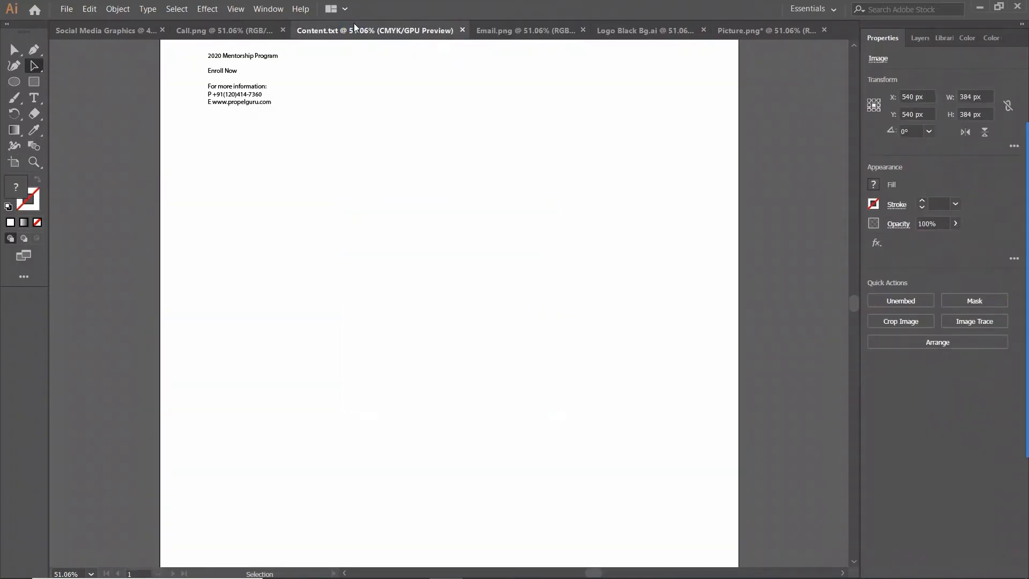
{"action": "left_click", "coordinate": [218, 105]}
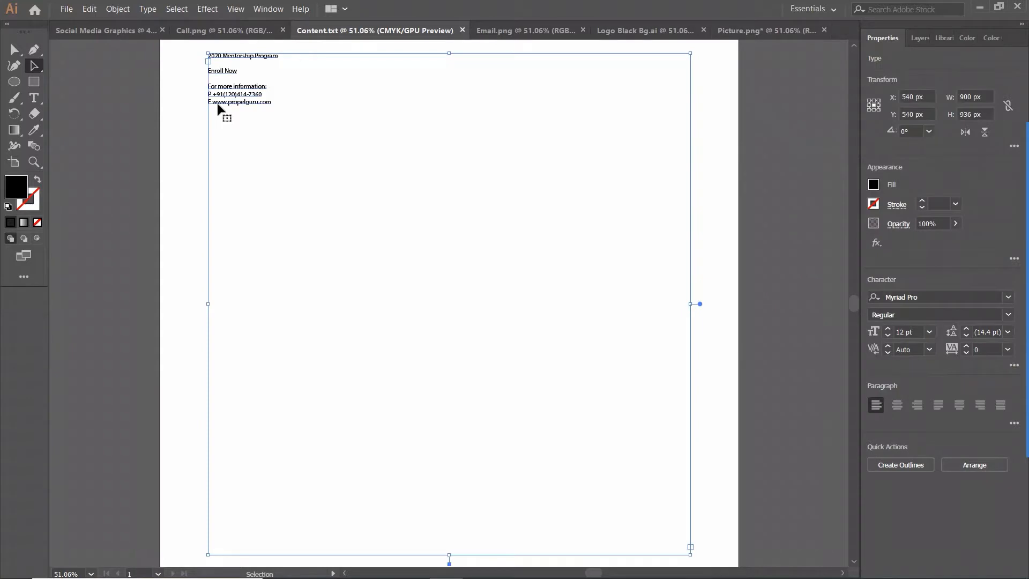
{"action": "left_click", "coordinate": [240, 32]}
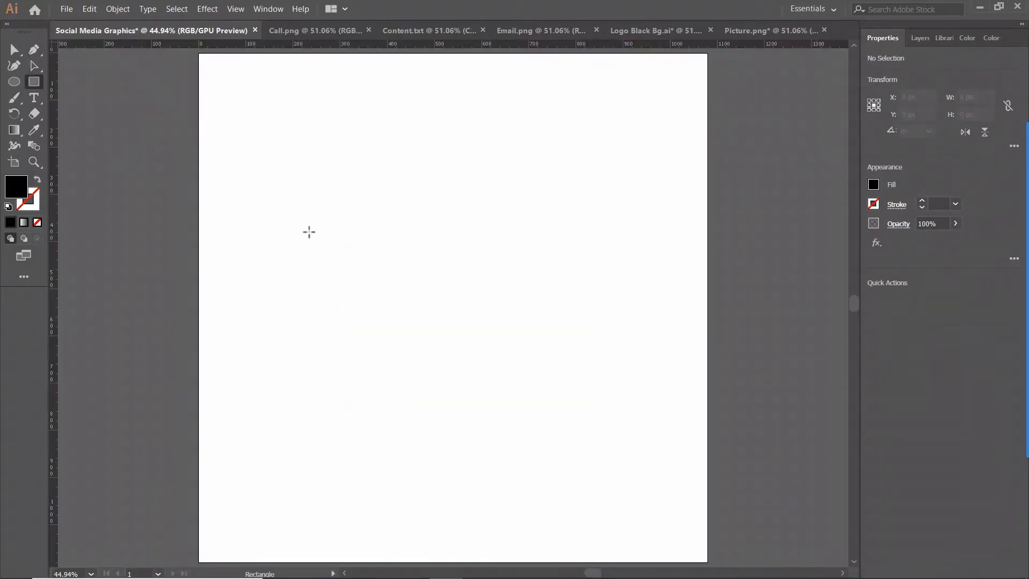
Create a 1080 x 1080 px black rectangle in the Social Media Graphics document and align it exactly over the artboard
{"action": "left_click", "coordinate": [309, 231]}
{"action": "left_click", "coordinate": [482, 305]}
{"action": "key", "text": "a"}
{"action": "left_click_drag", "start_coordinate": [356, 271], "coordinate": [247, 93]}
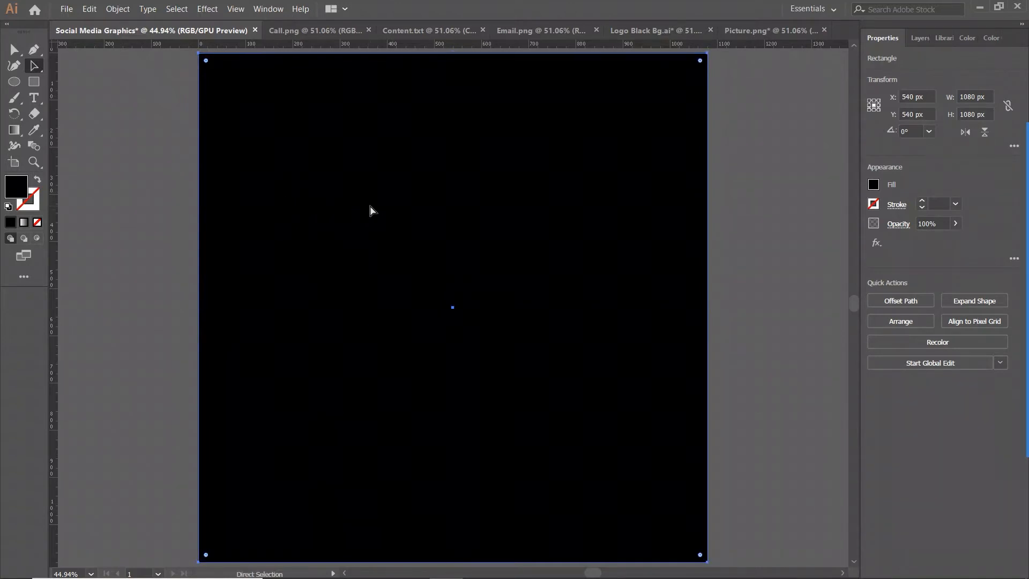
{"action": "key", "text": "ctrl+shift+a"}
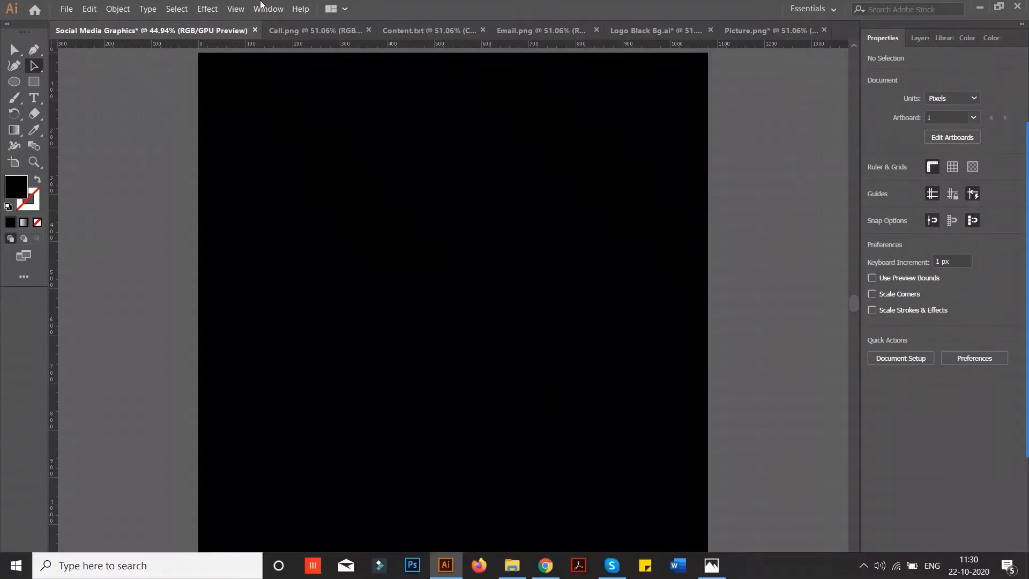
Bring the logo from Logo Black Bg.ai onto the black background's upper-left area and scale it down proportionally to about 198 px wide
{"action": "left_click", "coordinate": [629, 30]}
{"action": "left_click_drag", "start_coordinate": [467, 302], "coordinate": [319, 136]}
{"action": "mouse_move", "coordinate": [373, 159]}
{"action": "left_mouse_down"}
{"action": "mouse_move", "coordinate": [357, 150]}
{"action": "mouse_move", "coordinate": [366, 158]}
{"action": "left_mouse_up"}
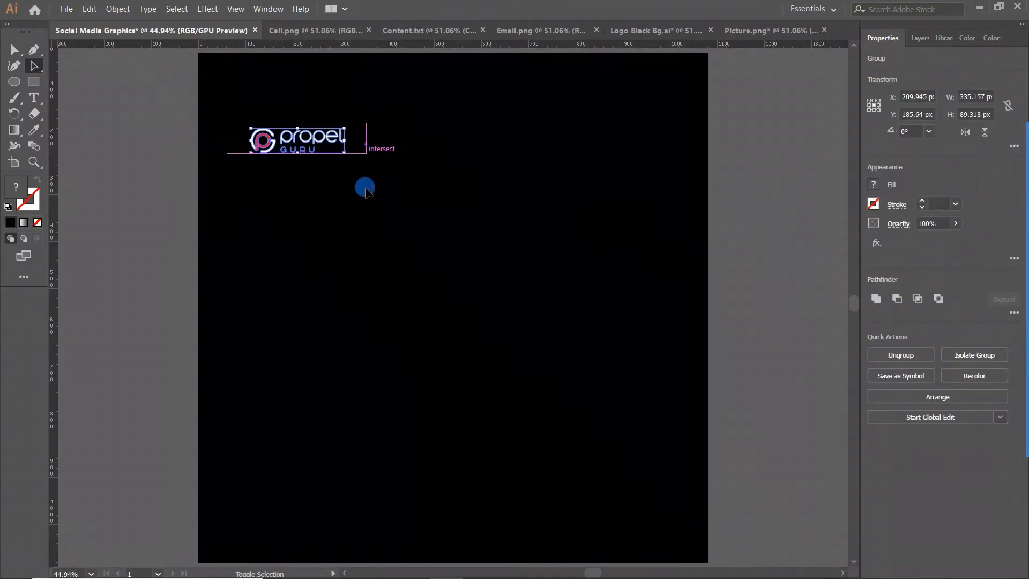
{"action": "left_click", "coordinate": [368, 193]}
Add a horizontal guide at 22 px and a vertical guide near the artboard's left edge, and align the logo to their intersection
{"action": "left_click_drag", "start_coordinate": [236, 46], "coordinate": [236, 64]}
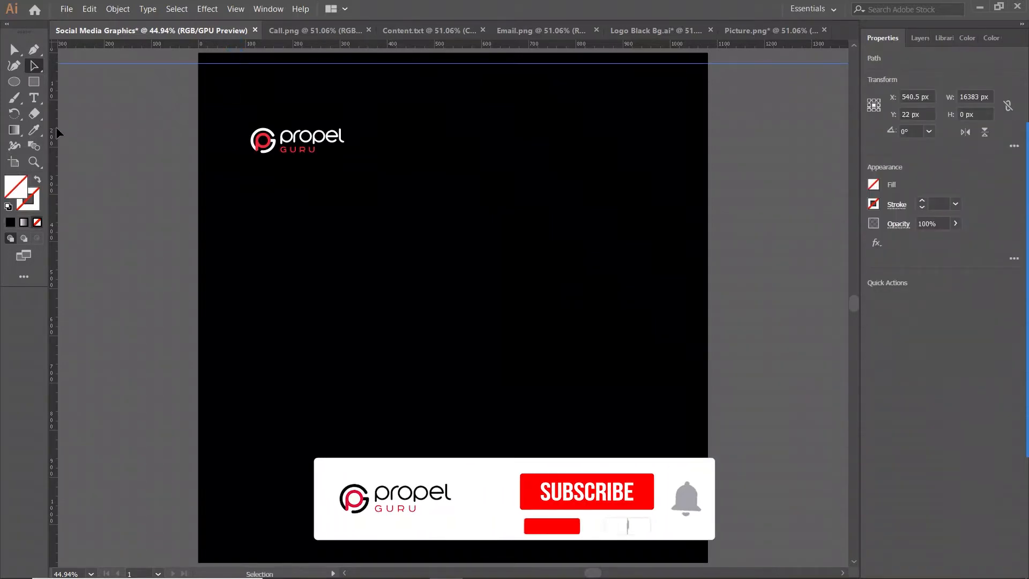
{"action": "left_click_drag", "start_coordinate": [75, 132], "coordinate": [210, 131]}
{"action": "left_click_drag", "start_coordinate": [295, 146], "coordinate": [260, 91]}
{"action": "key", "text": "Up"}
{"action": "key", "text": "Up"}
{"action": "key", "text": "Up"}
{"action": "key", "text": "Up"}
{"action": "key", "text": "Up"}
{"action": "key", "text": "Up"}
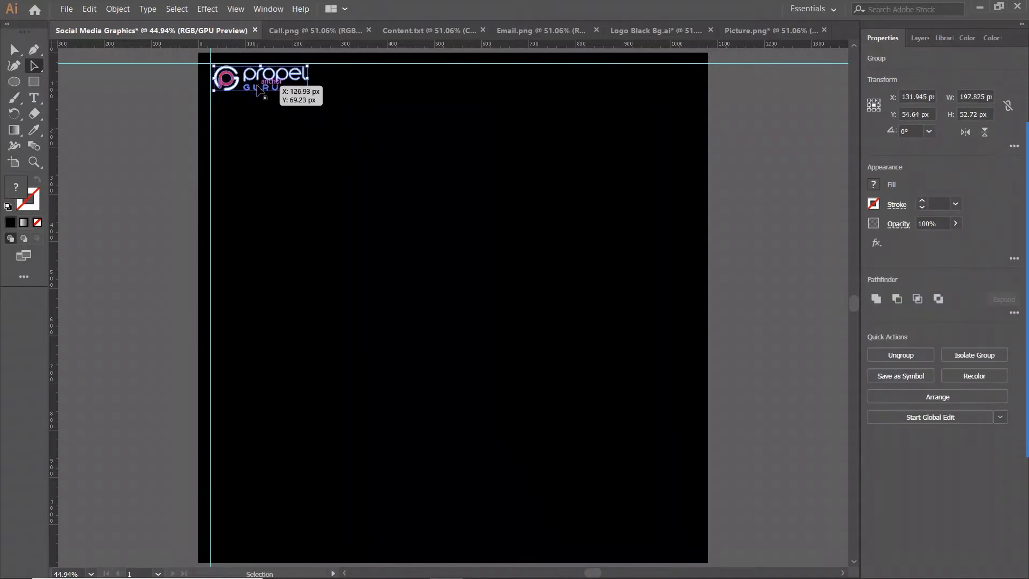
{"action": "key", "text": "Left"}
{"action": "key", "text": "Left"}
{"action": "key", "text": "Left"}
{"action": "key", "text": "Left"}
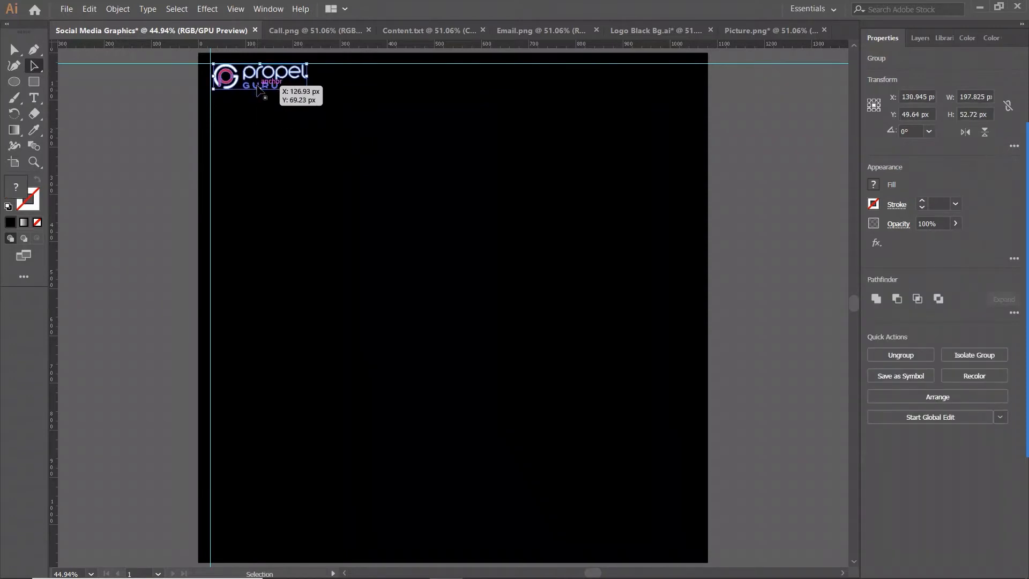
{"action": "left_click", "coordinate": [254, 120]}
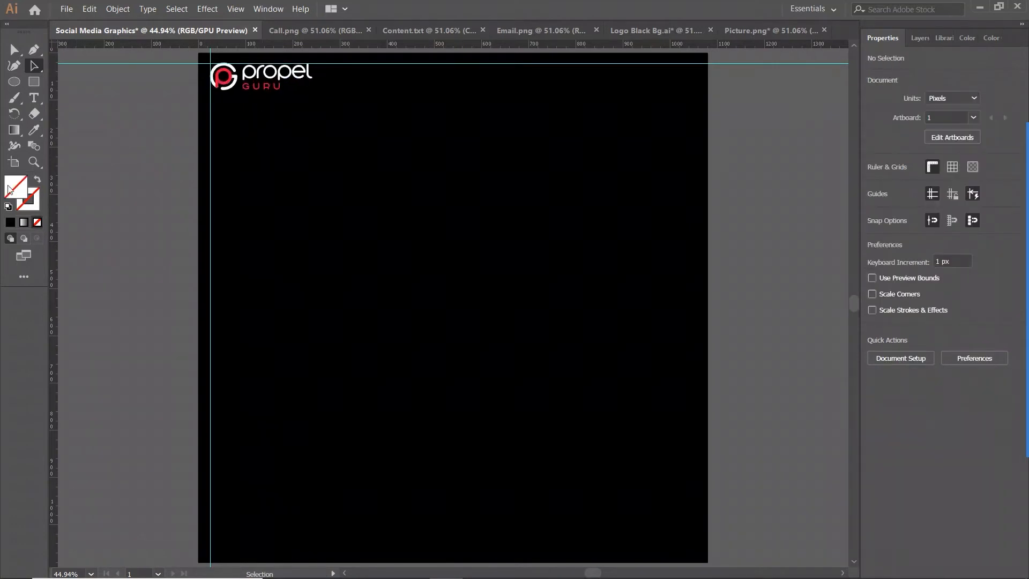
Create a 3-sided polygon with a 497.8138 px radius and fill it with white (ffffff)
{"action": "left_click_drag", "start_coordinate": [35, 68], "coordinate": [80, 69]}
{"action": "left_click", "coordinate": [417, 219]}
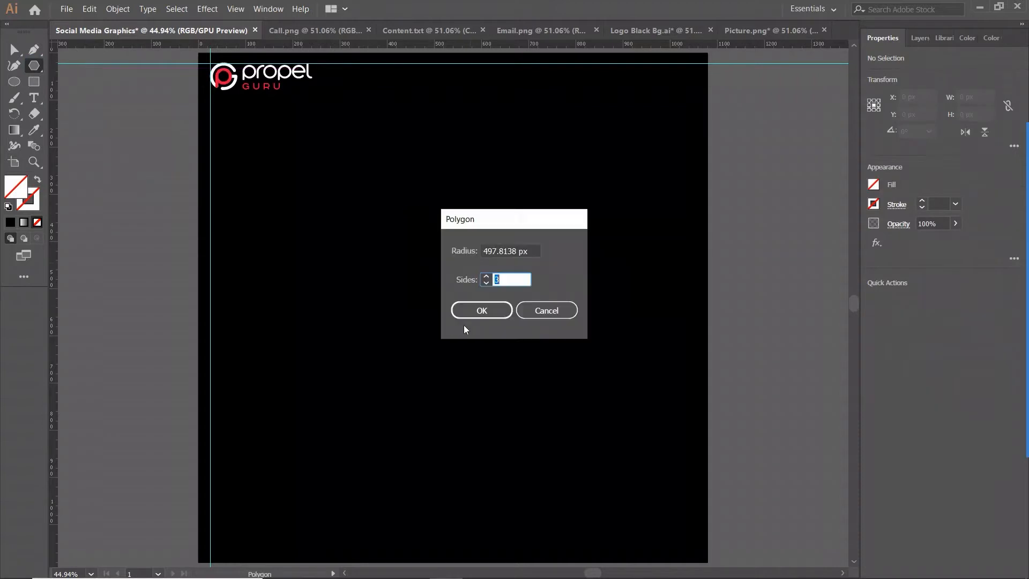
{"action": "left_click", "coordinate": [467, 311]}
{"action": "double_click", "coordinate": [11, 189]}
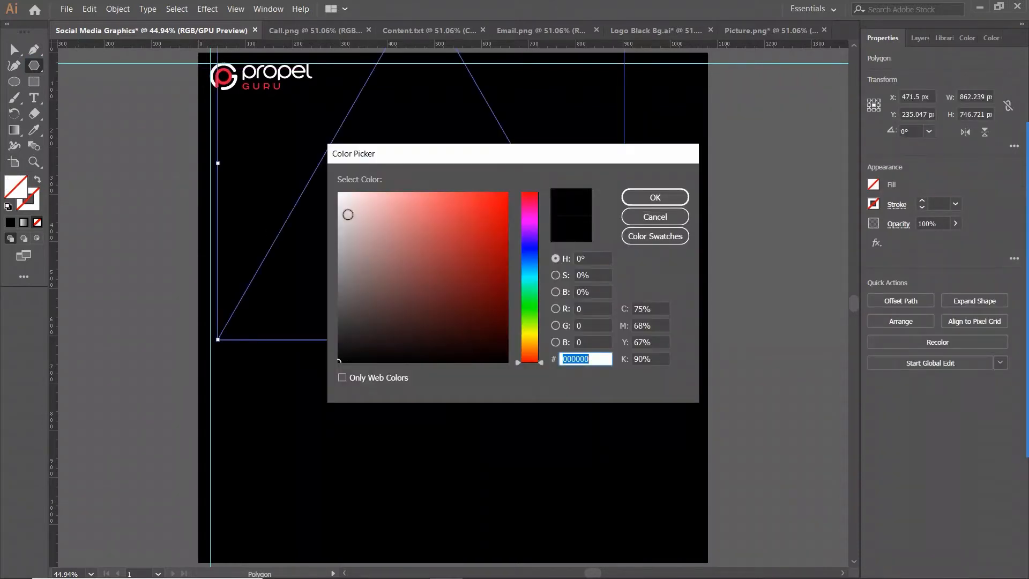
{"action": "type", "text": "ffffff"}
{"action": "left_click", "coordinate": [653, 197]}
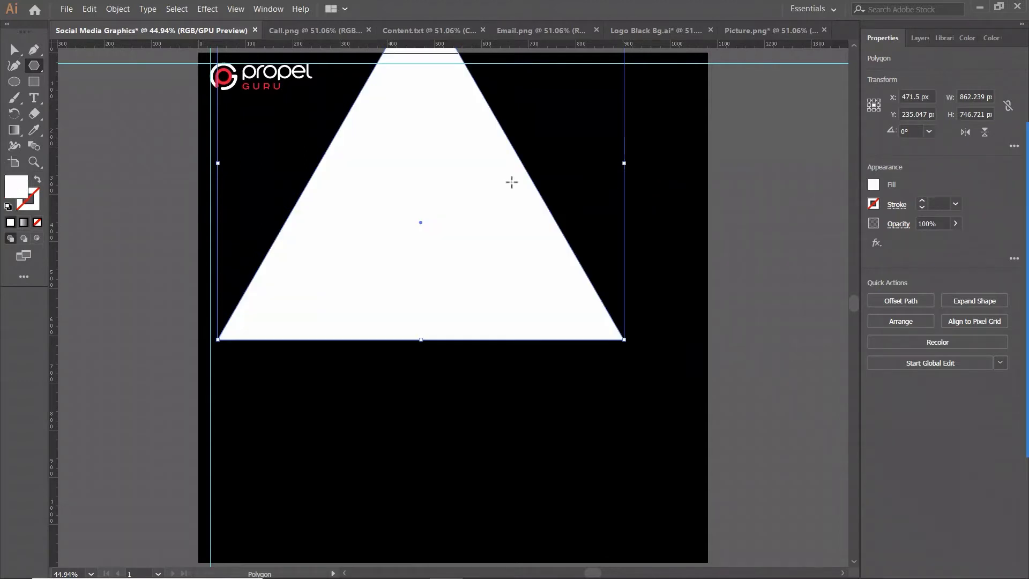
Move the white triangle down to the middle of the artboard and round all its corners generously
{"action": "key", "text": "a"}
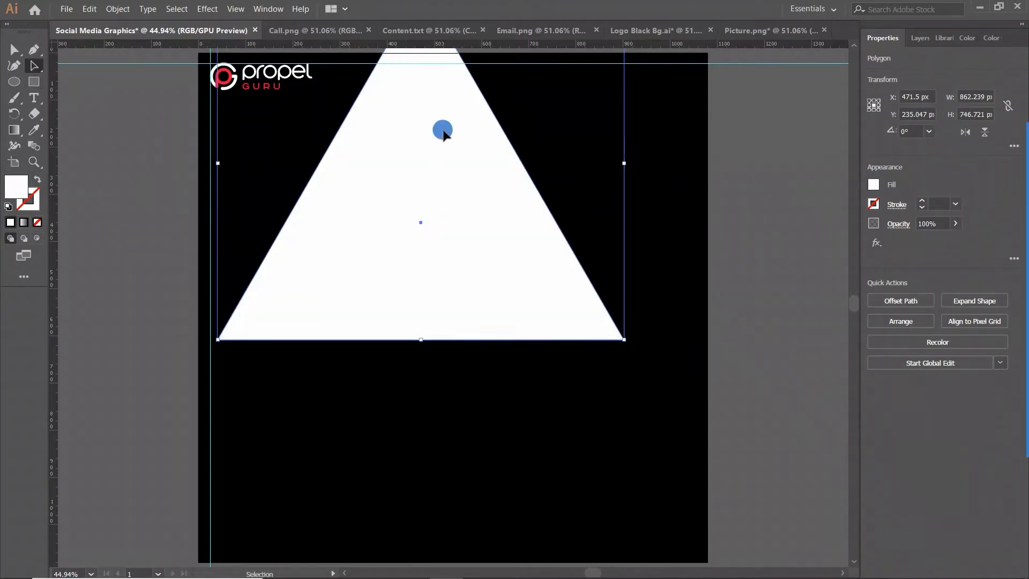
{"action": "left_click_drag", "start_coordinate": [442, 130], "coordinate": [494, 239]}
{"action": "left_click_drag", "start_coordinate": [477, 107], "coordinate": [467, 204]}
Apply a gradient fill to the rounded triangle, running from white to a light gray swatch
{"action": "left_click", "coordinate": [15, 134]}
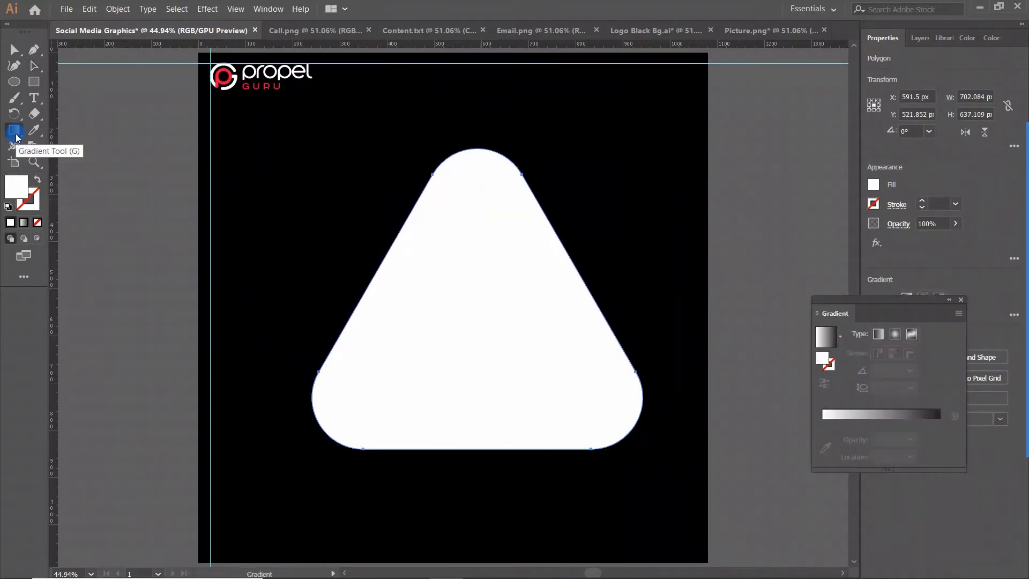
{"action": "left_click", "coordinate": [883, 417]}
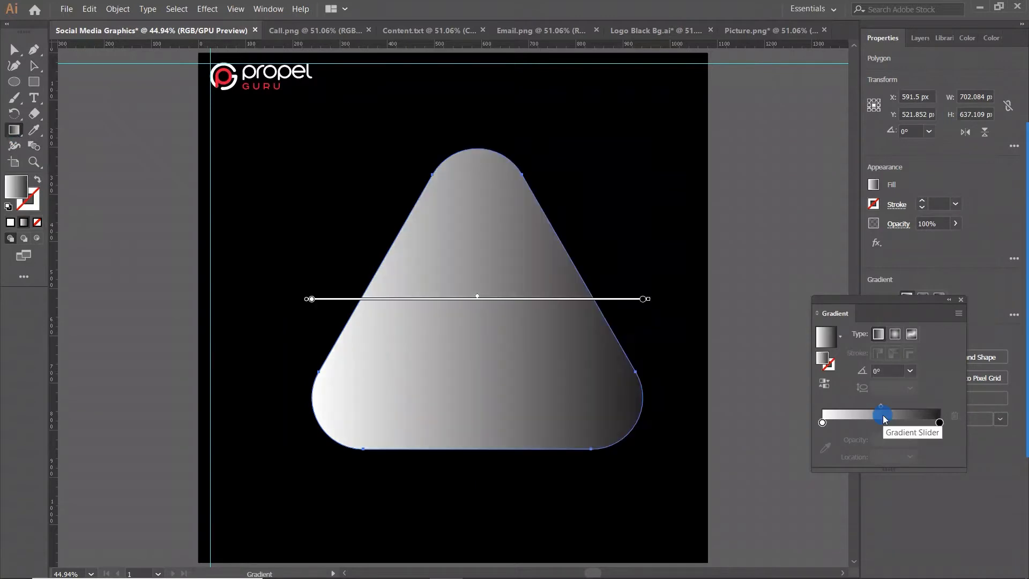
{"action": "double_click", "coordinate": [822, 423]}
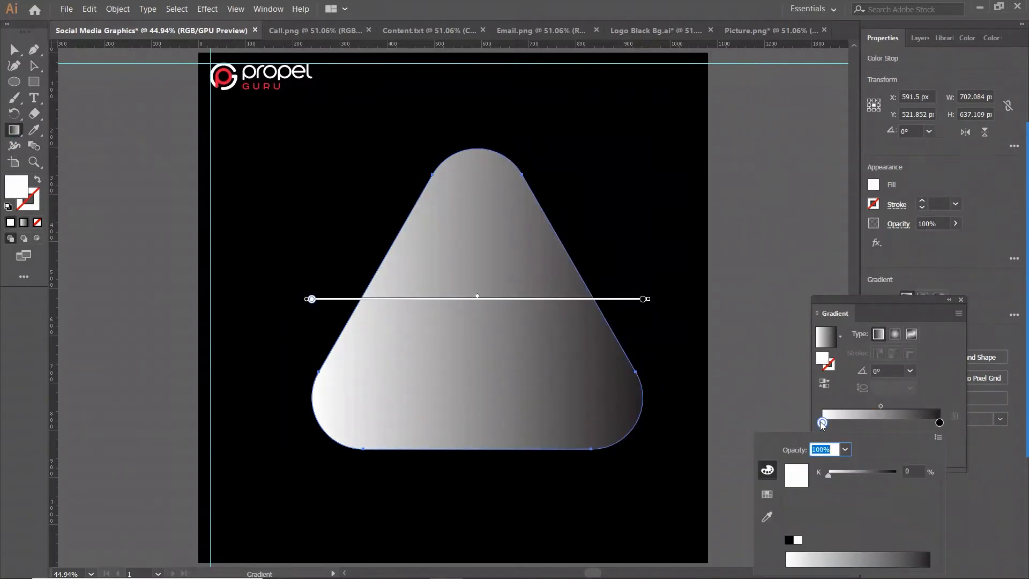
{"action": "left_click", "coordinate": [768, 492]}
{"action": "left_click", "coordinate": [950, 434]}
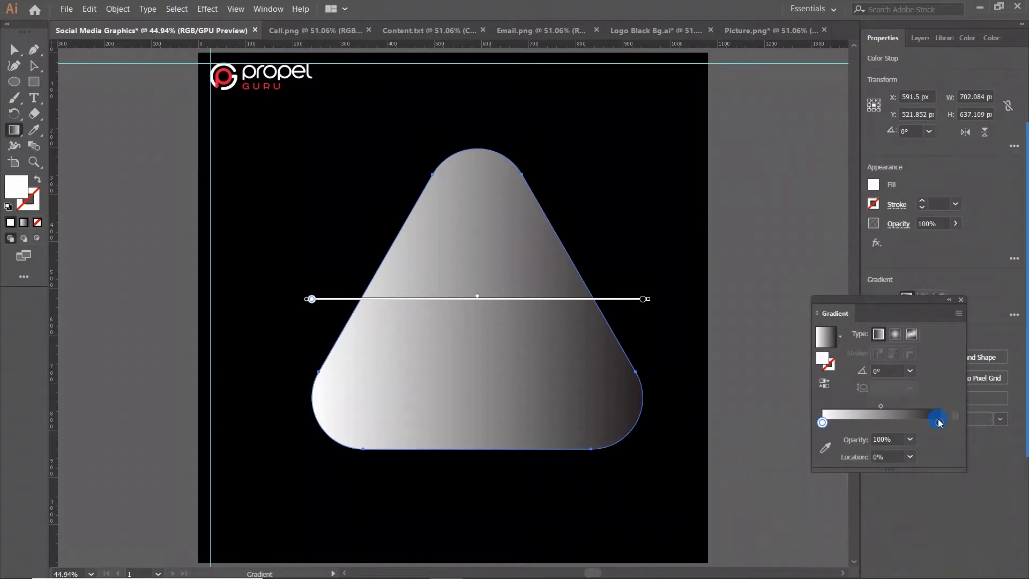
{"action": "double_click", "coordinate": [939, 423]}
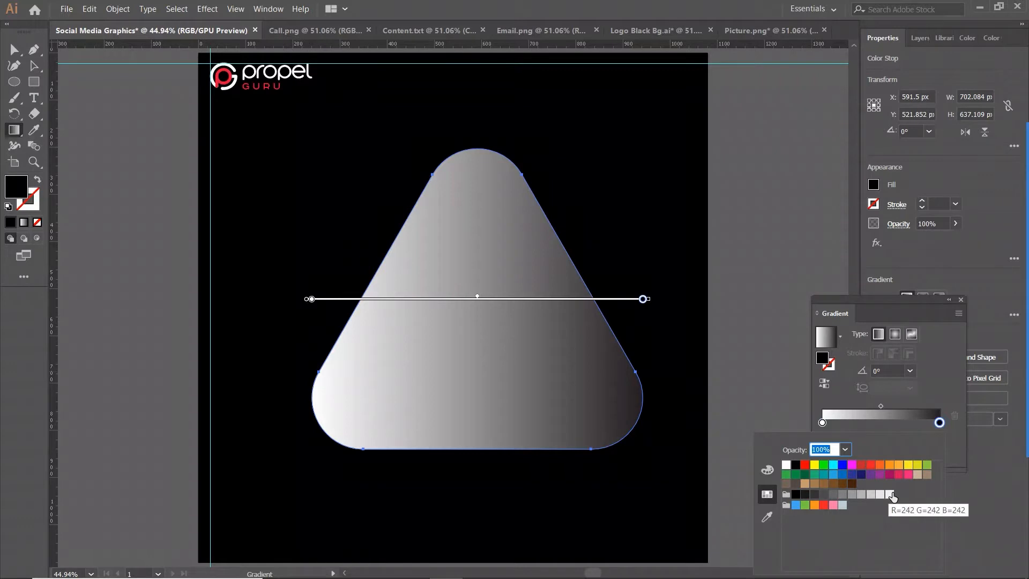
{"action": "left_click", "coordinate": [890, 494]}
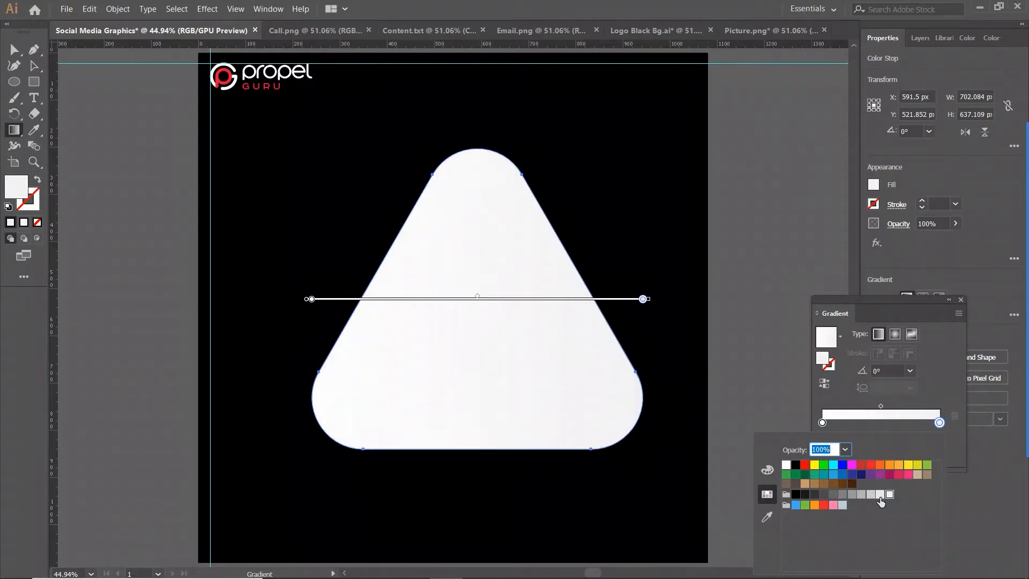
Change the triangle's gradient to radial and shrink its radius slightly, with an aspect ratio of 99.9%
{"action": "left_click", "coordinate": [895, 333]}
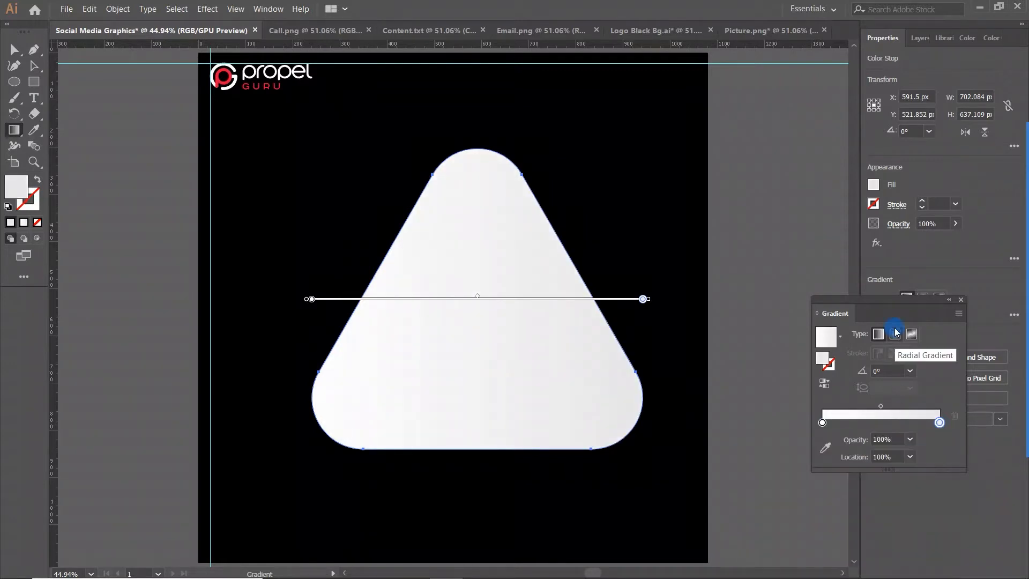
{"action": "left_click", "coordinate": [895, 333]}
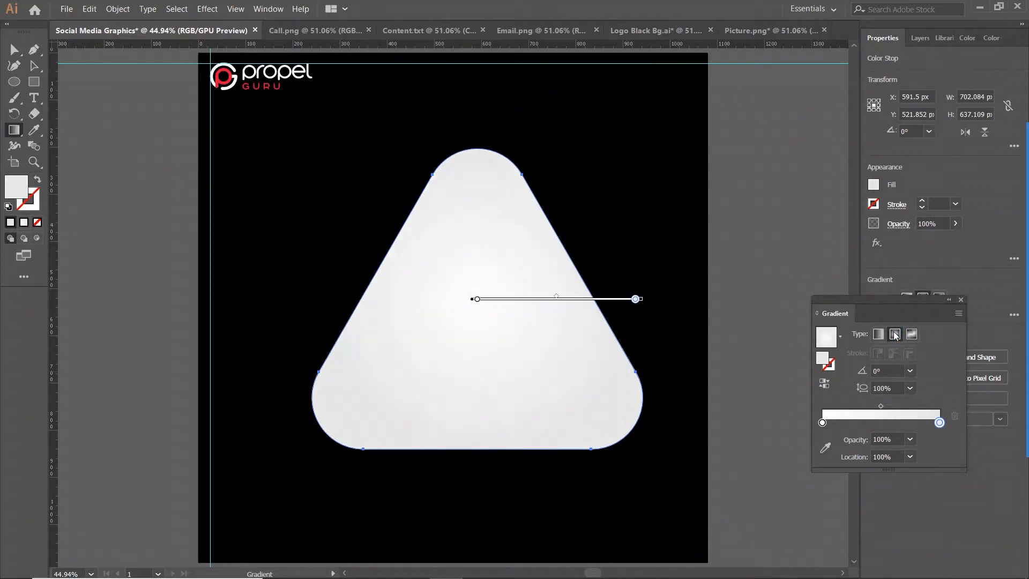
{"action": "mouse_move", "coordinate": [617, 326]}
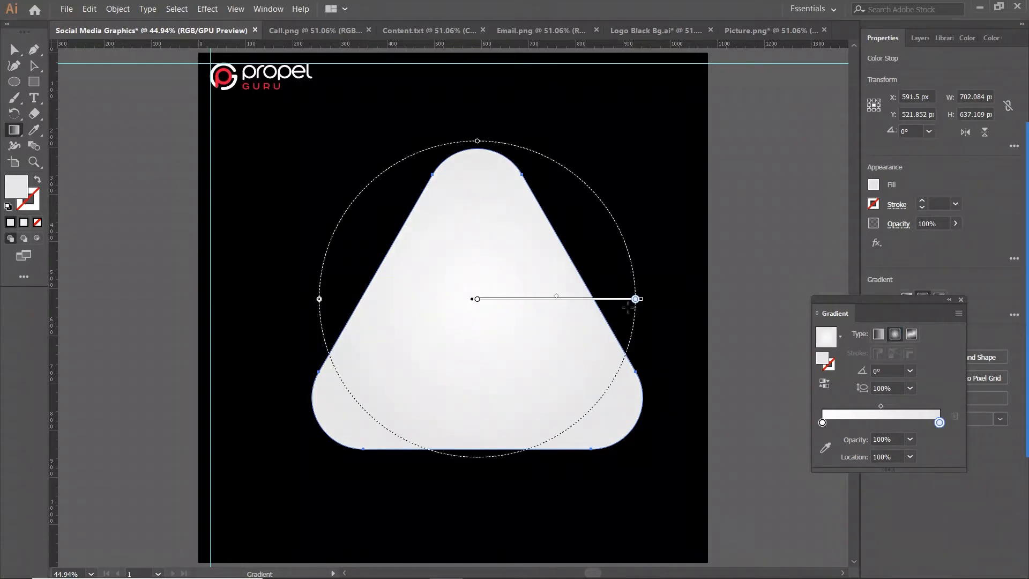
{"action": "left_click_drag", "start_coordinate": [636, 300], "coordinate": [615, 298]}
{"action": "left_click_drag", "start_coordinate": [475, 184], "coordinate": [475, 162]}
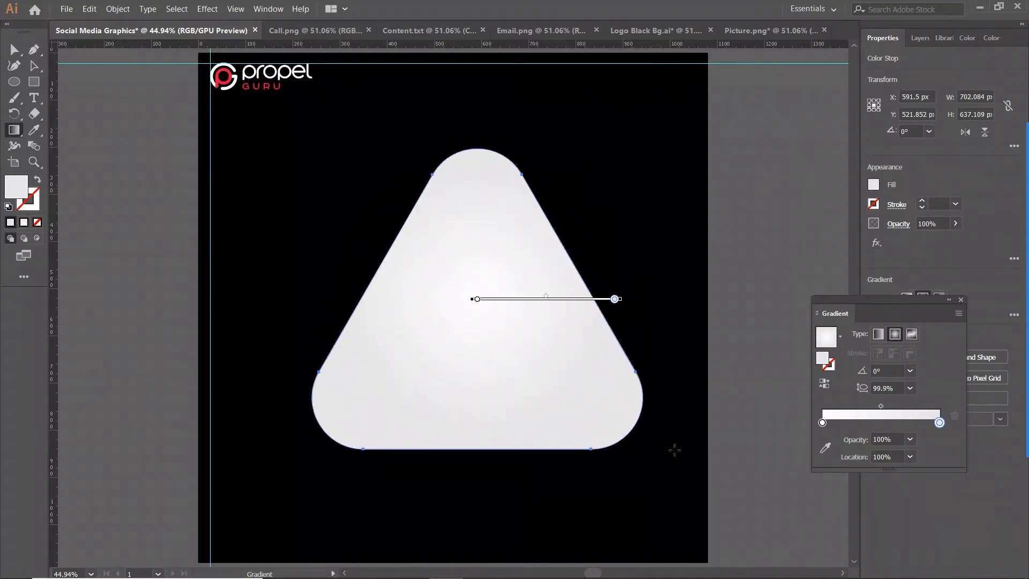
Move the triangle across the artboard's right edge, centered at about X 856.5 and Y 585.9 px, and close the gradient settings
{"action": "left_click", "coordinate": [34, 65]}
{"action": "left_click_drag", "start_coordinate": [520, 282], "coordinate": [649, 316]}
{"action": "key", "text": "ctrl+minus"}
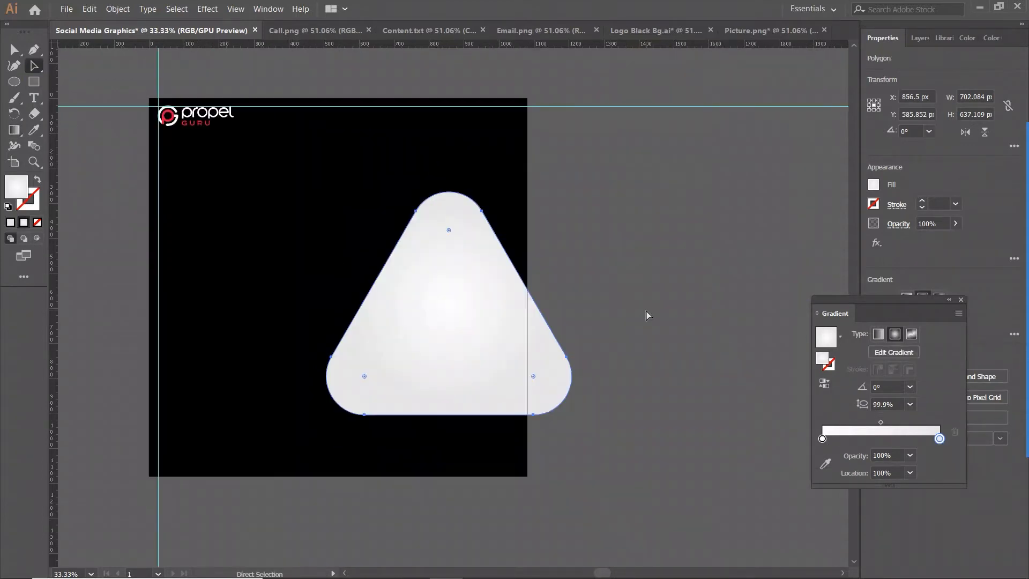
{"action": "left_click_drag", "start_coordinate": [860, 306], "coordinate": [748, 319]}
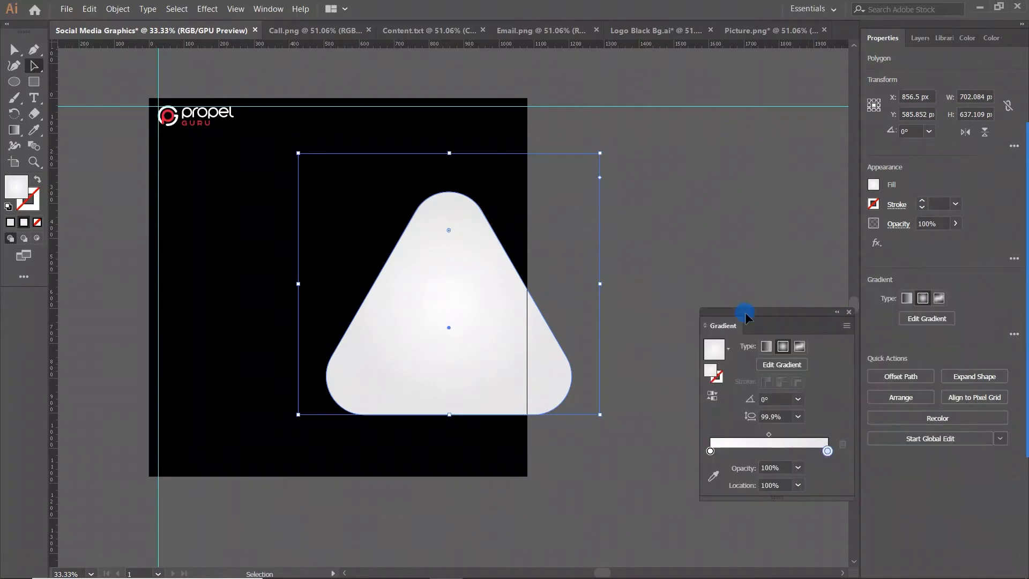
{"action": "left_click", "coordinate": [848, 313]}
Rotate the triangle to 340.28° and enlarge it over the artboard's right edge, rounding its corners further
{"action": "left_click_drag", "start_coordinate": [604, 151], "coordinate": [666, 192]}
{"action": "left_click_drag", "start_coordinate": [503, 286], "coordinate": [514, 294]}
{"action": "left_click_drag", "start_coordinate": [698, 222], "coordinate": [732, 193]}
{"action": "left_click_drag", "start_coordinate": [533, 259], "coordinate": [549, 253]}
{"action": "left_click_drag", "start_coordinate": [378, 66], "coordinate": [386, 86]}
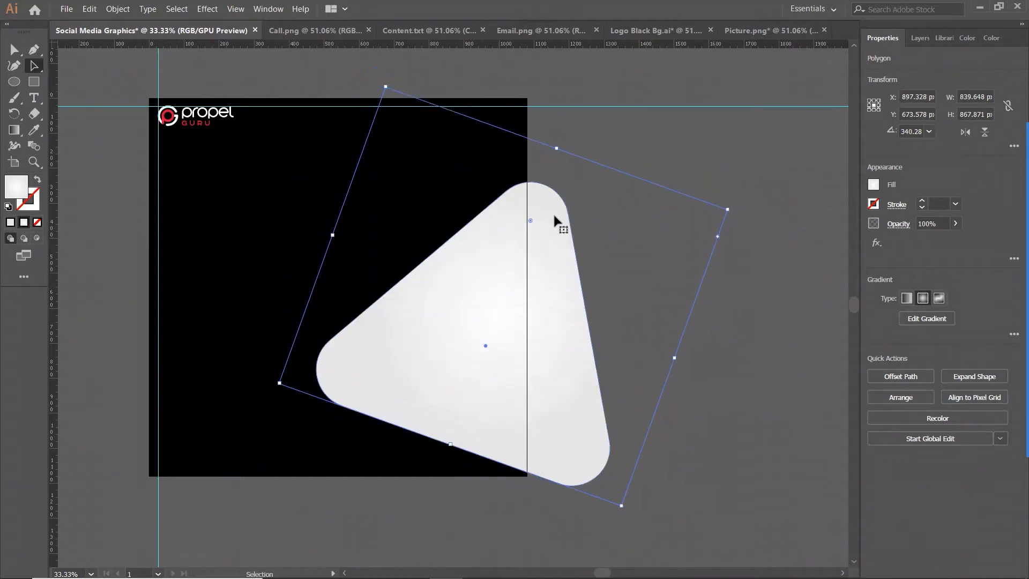
{"action": "left_click_drag", "start_coordinate": [529, 220], "coordinate": [525, 256]}
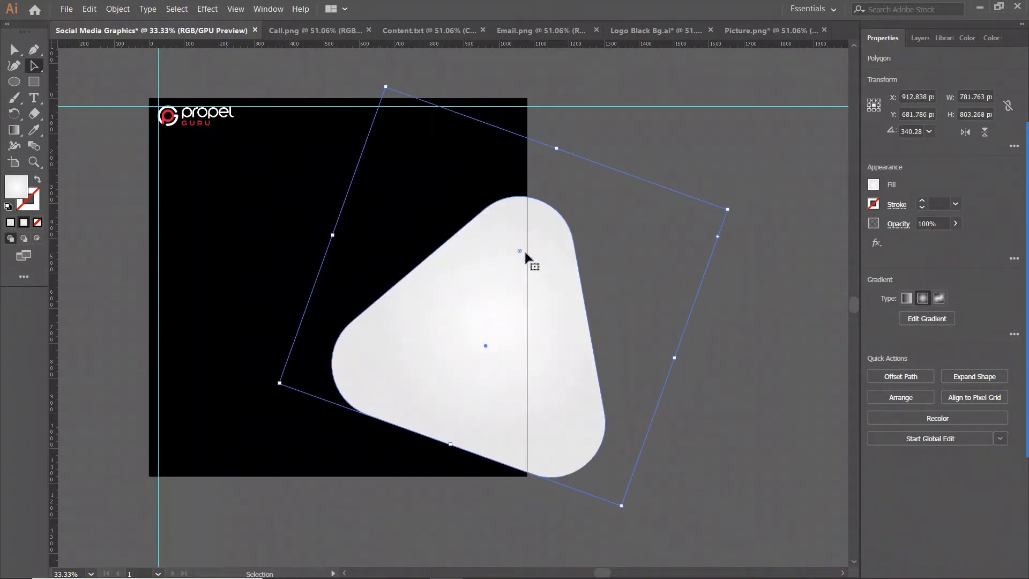
Enlarge the rounded triangle to about 1018 x 970 px and rotate it to 352.53° over the artboard's right edge
{"action": "left_click_drag", "start_coordinate": [727, 210], "coordinate": [758, 142]}
{"action": "mouse_move", "coordinate": [538, 330]}
{"action": "left_mouse_down"}
{"action": "mouse_move", "coordinate": [551, 316]}
{"action": "mouse_move", "coordinate": [547, 337]}
{"action": "left_mouse_up"}
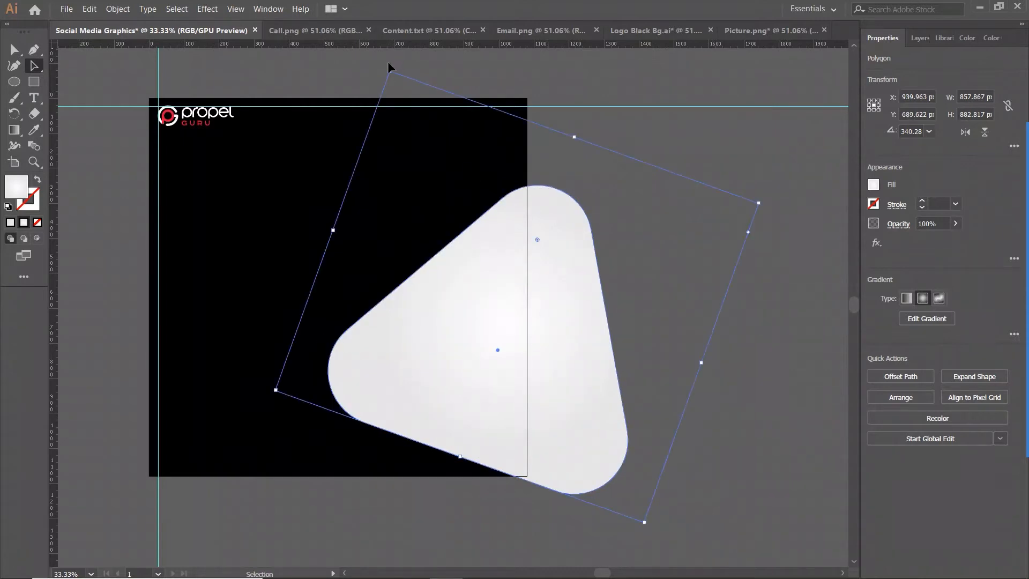
{"action": "left_click_drag", "start_coordinate": [387, 63], "coordinate": [359, 105]}
{"action": "mouse_move", "coordinate": [428, 351]}
{"action": "left_mouse_down"}
{"action": "mouse_move", "coordinate": [413, 344]}
{"action": "mouse_move", "coordinate": [409, 354]}
{"action": "left_mouse_up"}
{"action": "mouse_move", "coordinate": [332, 92]}
{"action": "left_mouse_down"}
{"action": "mouse_move", "coordinate": [340, 39]}
{"action": "mouse_move", "coordinate": [290, 62]}
{"action": "mouse_move", "coordinate": [307, 105]}
{"action": "mouse_move", "coordinate": [316, 99]}
{"action": "left_mouse_up"}
{"action": "left_click_drag", "start_coordinate": [458, 313], "coordinate": [501, 316]}
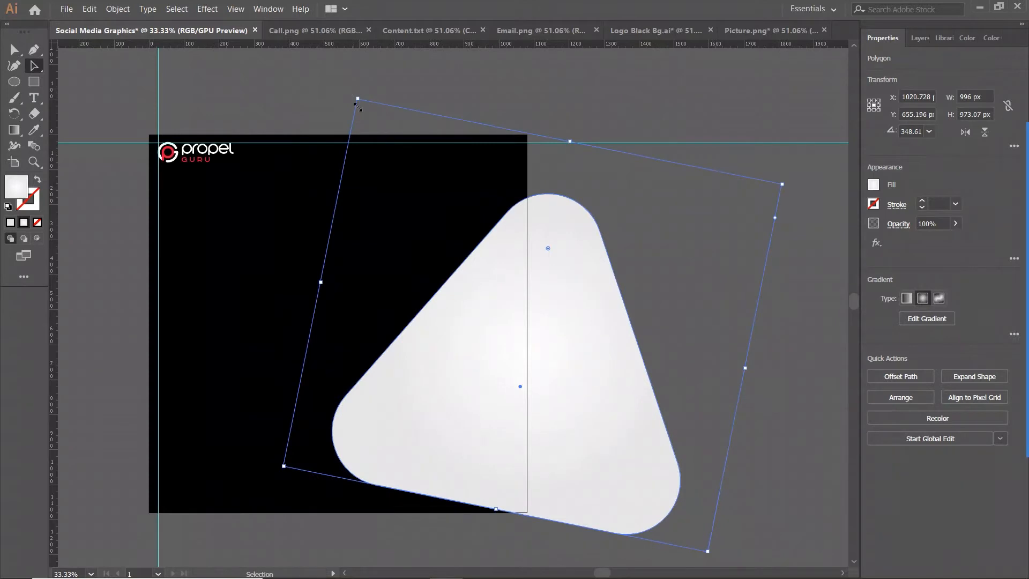
{"action": "left_click_drag", "start_coordinate": [356, 95], "coordinate": [338, 110]}
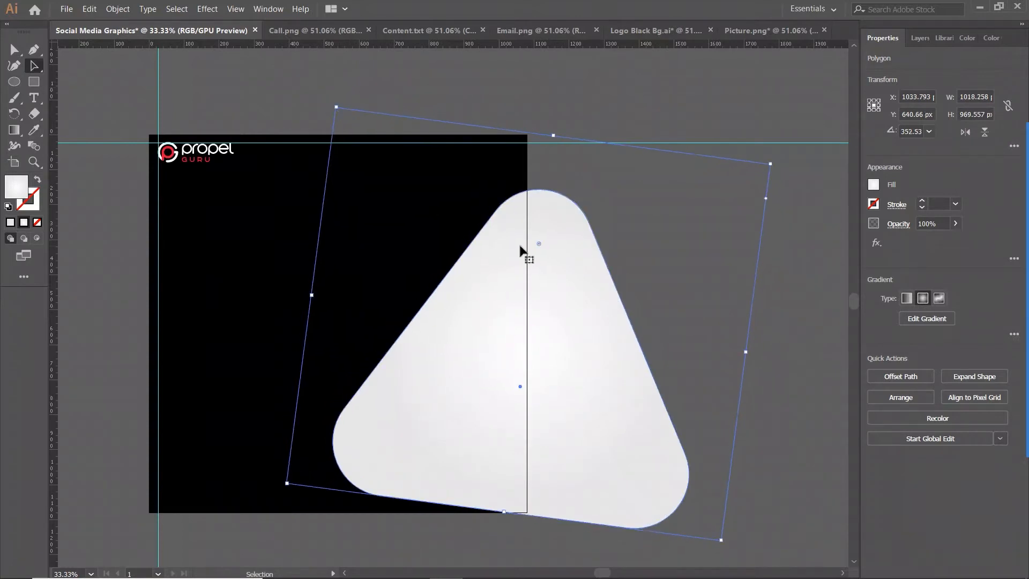
Round the triangle's corners to a radius of about 194 px, rotate it to 350.16° and center it near X 953, Y 637 px
{"action": "left_click_drag", "start_coordinate": [539, 245], "coordinate": [532, 269]}
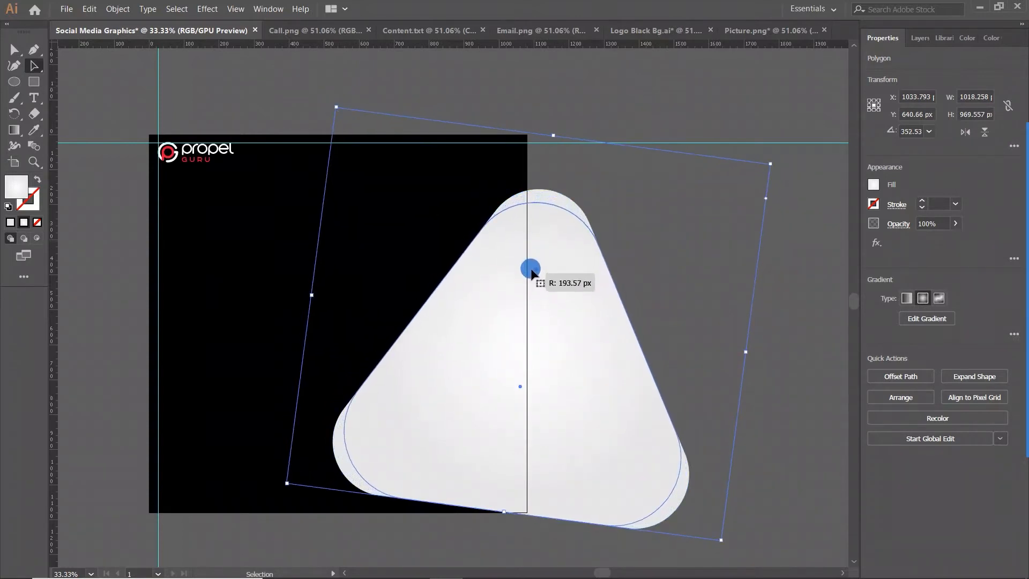
{"action": "left_click_drag", "start_coordinate": [583, 386], "coordinate": [562, 385]}
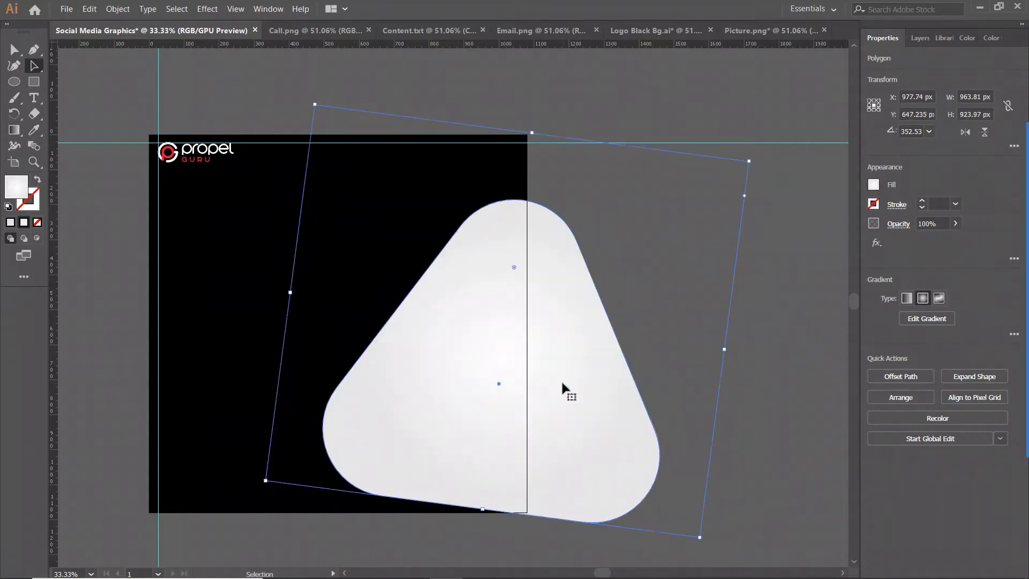
{"action": "left_click_drag", "start_coordinate": [755, 159], "coordinate": [747, 178]}
{"action": "left_click_drag", "start_coordinate": [573, 422], "coordinate": [576, 421]}
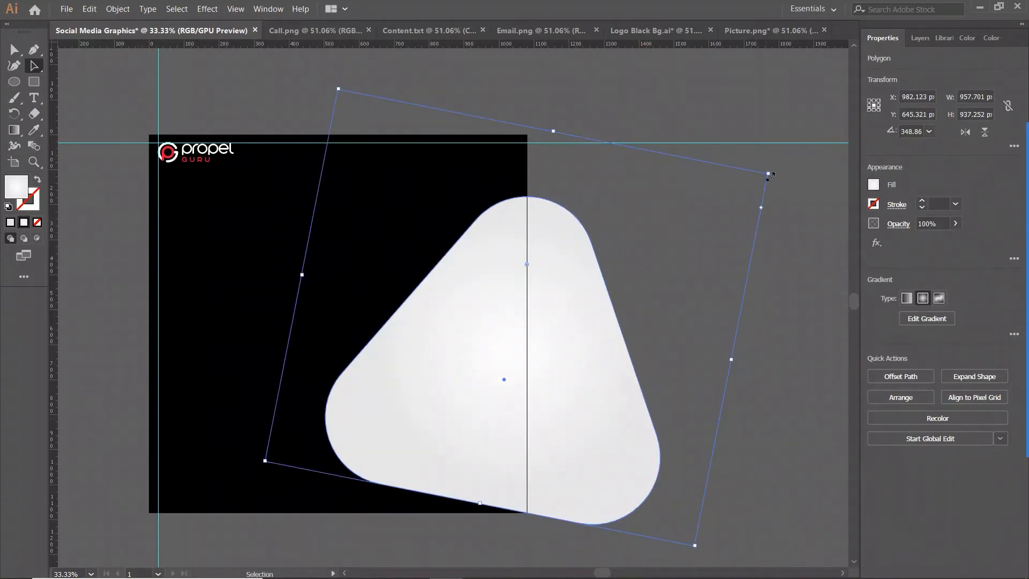
{"action": "left_click_drag", "start_coordinate": [773, 173], "coordinate": [769, 156]}
{"action": "left_click_drag", "start_coordinate": [571, 444], "coordinate": [566, 439]}
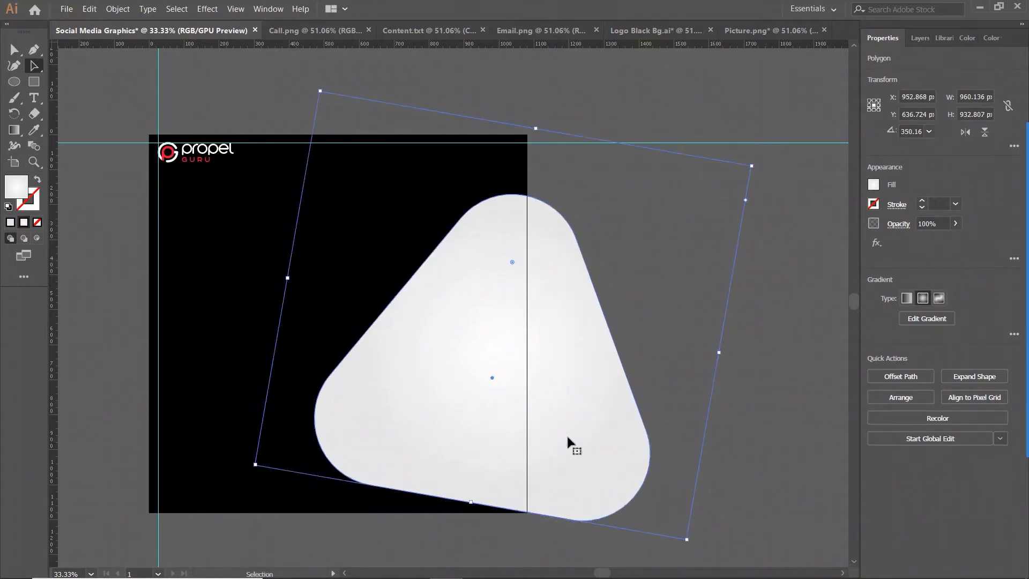
Nudge the triangle down in small increments to Y 645.7 px, aligning it with the artboard's bottom right corner
{"action": "key", "text": "Down"}
{"action": "key", "text": "Down"}
{"action": "key", "text": "Down"}
{"action": "key", "text": "Down"}
{"action": "key", "text": "Down"}
{"action": "key", "text": "Down"}
{"action": "key", "text": "Down"}
{"action": "key", "text": "Down"}
{"action": "key", "text": "Down"}
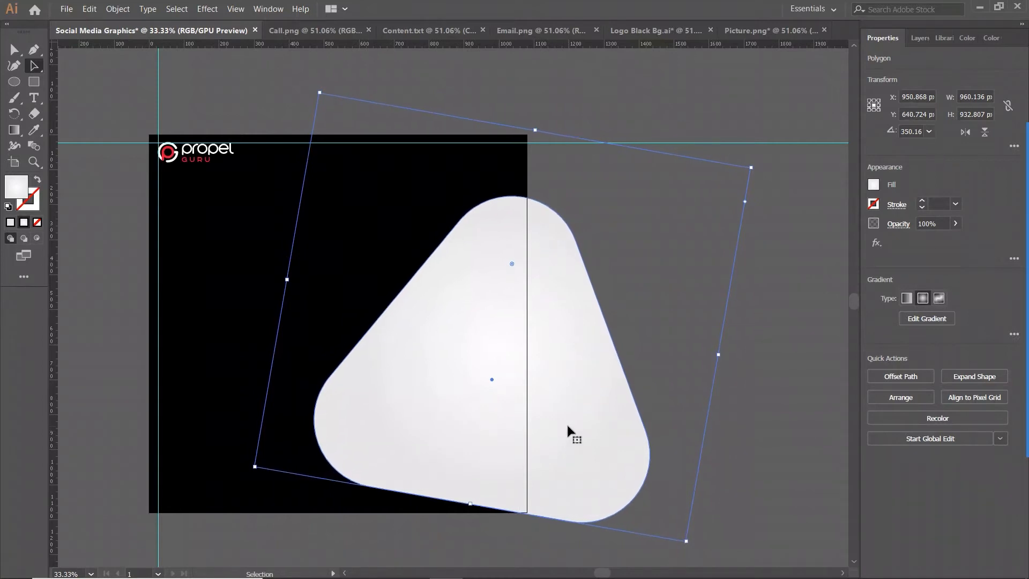
{"action": "key", "text": "a"}
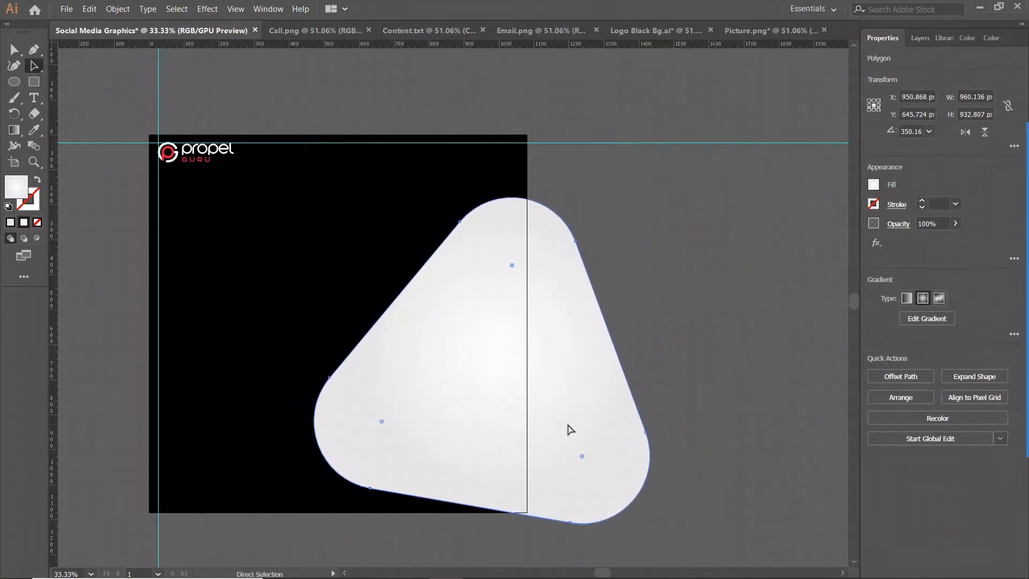
{"action": "key", "text": "v"}
Place a 41% opacity copy behind the triangle, enlarged to about 1048 x 990 px at 354.6°, and shift both triangles slightly right
{"action": "left_click", "coordinate": [957, 226]}
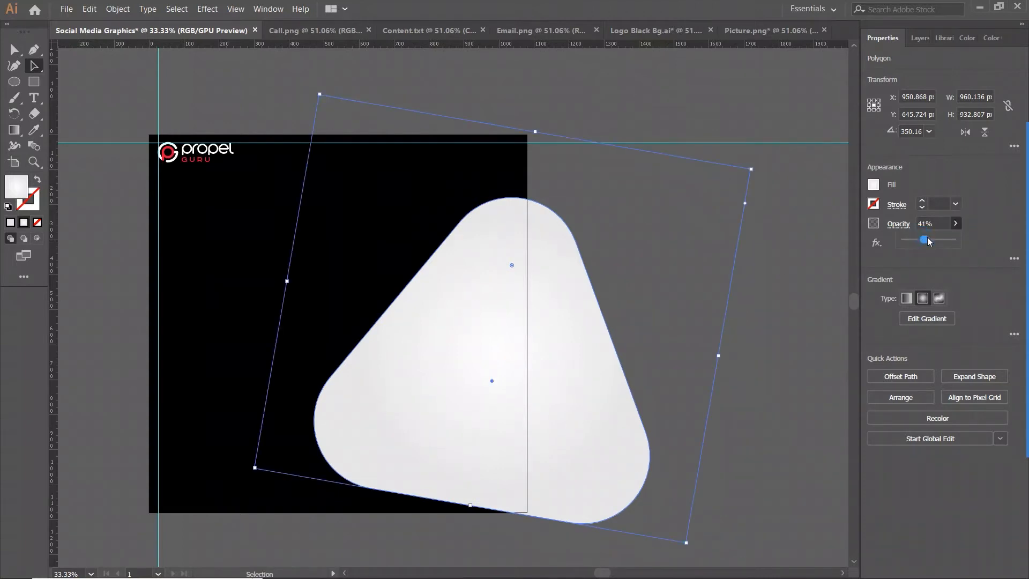
{"action": "left_click_drag", "start_coordinate": [319, 95], "coordinate": [286, 114]}
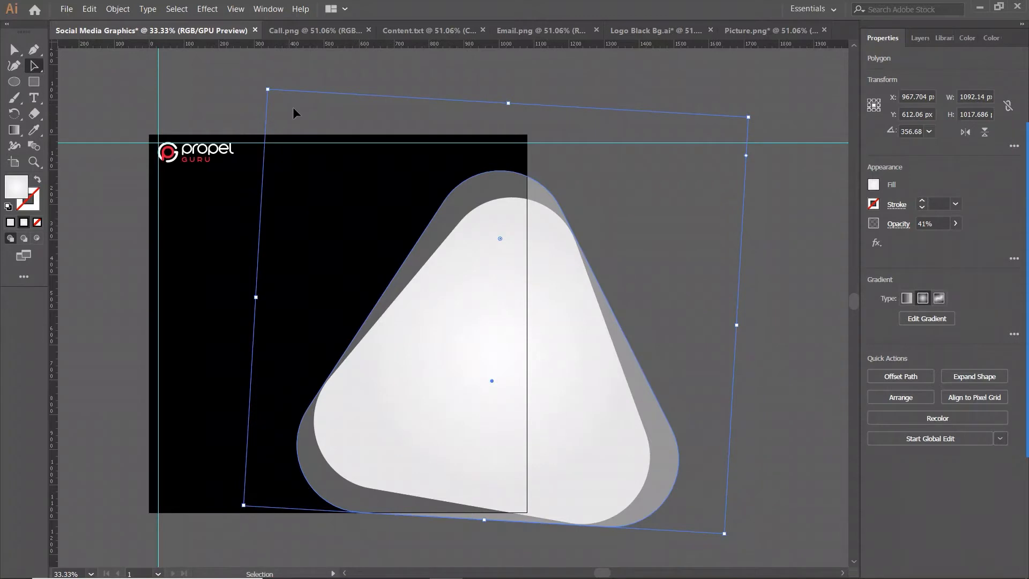
{"action": "left_click_drag", "start_coordinate": [267, 89], "coordinate": [274, 98]}
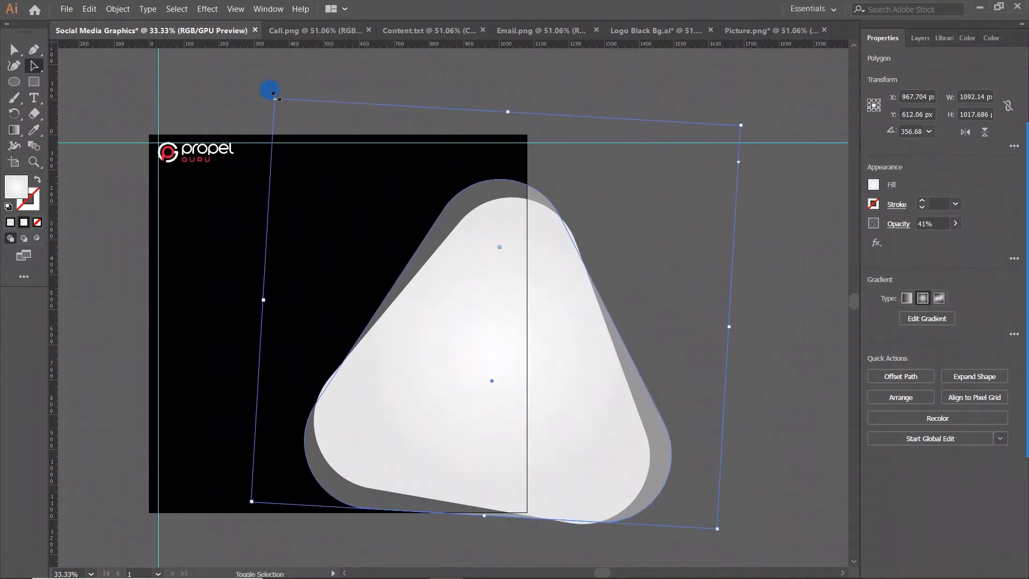
{"action": "left_click_drag", "start_coordinate": [272, 96], "coordinate": [283, 87]}
{"action": "left_click", "coordinate": [640, 289]}
{"action": "left_click", "coordinate": [585, 386]}
{"action": "left_click_drag", "start_coordinate": [574, 324], "coordinate": [579, 324]}
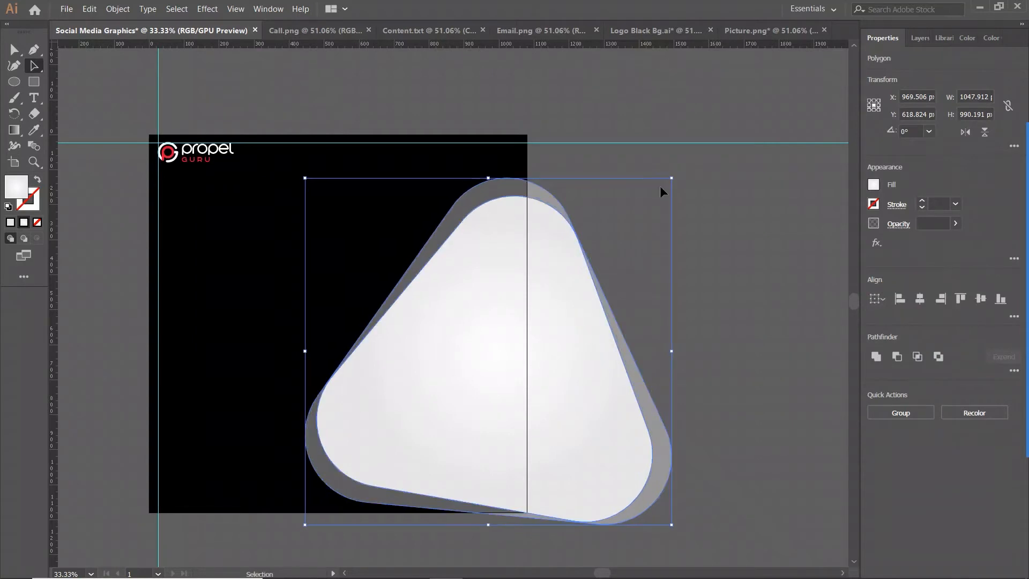
{"action": "left_click", "coordinate": [687, 190]}
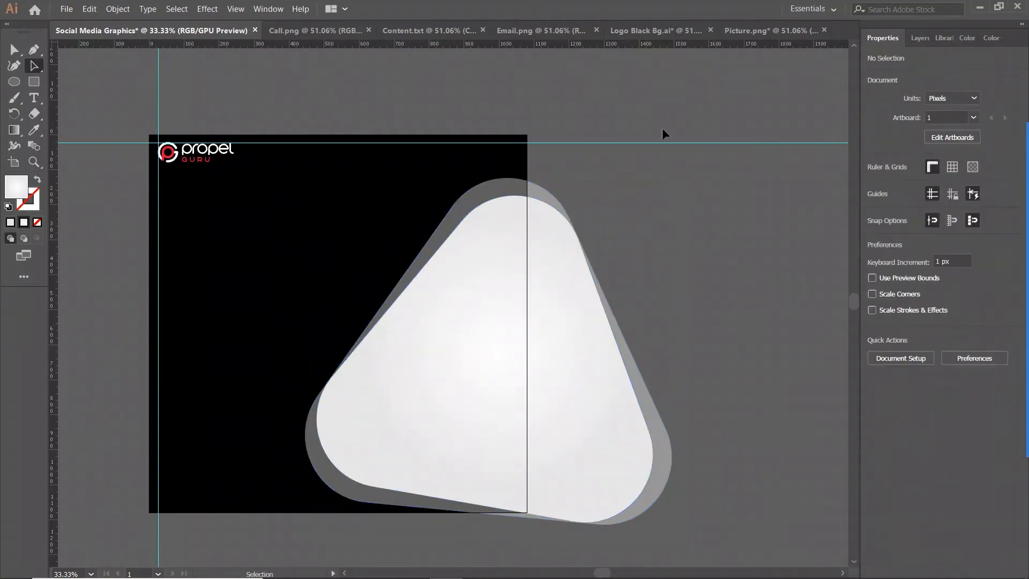
Bring in the woman's picture from Picture.png, scaled to about 918 x 612 px and placed on the white triangle near X 823, Y 670 px
{"action": "left_click", "coordinate": [739, 30]}
{"action": "left_click_drag", "start_coordinate": [437, 234], "coordinate": [488, 339]}
{"action": "left_click_drag", "start_coordinate": [703, 162], "coordinate": [663, 225]}
{"action": "left_click_drag", "start_coordinate": [431, 344], "coordinate": [450, 366]}
{"action": "left_click_drag", "start_coordinate": [627, 242], "coordinate": [611, 264]}
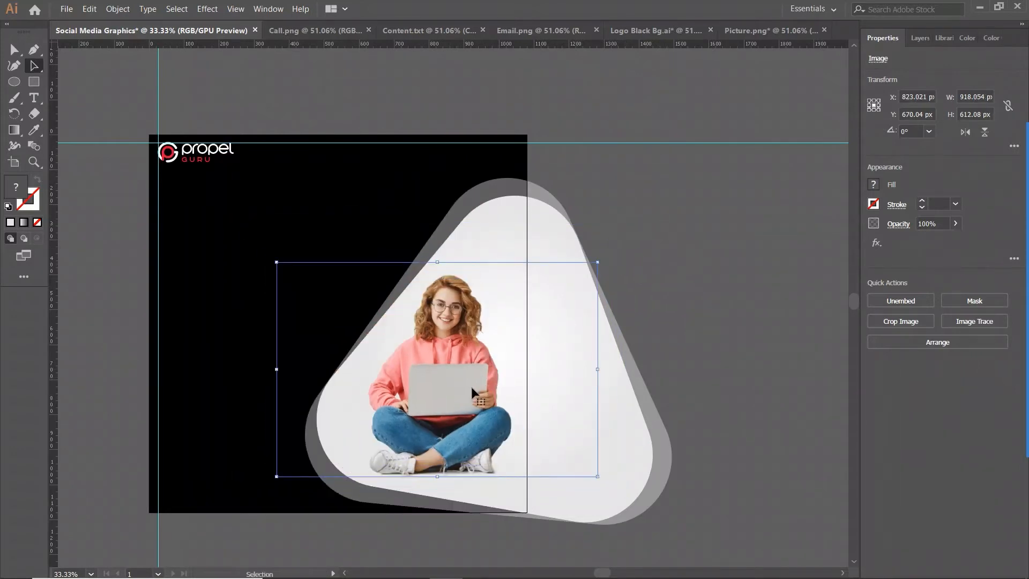
{"action": "left_click_drag", "start_coordinate": [468, 388], "coordinate": [471, 387]}
{"action": "left_click", "coordinate": [672, 314]}
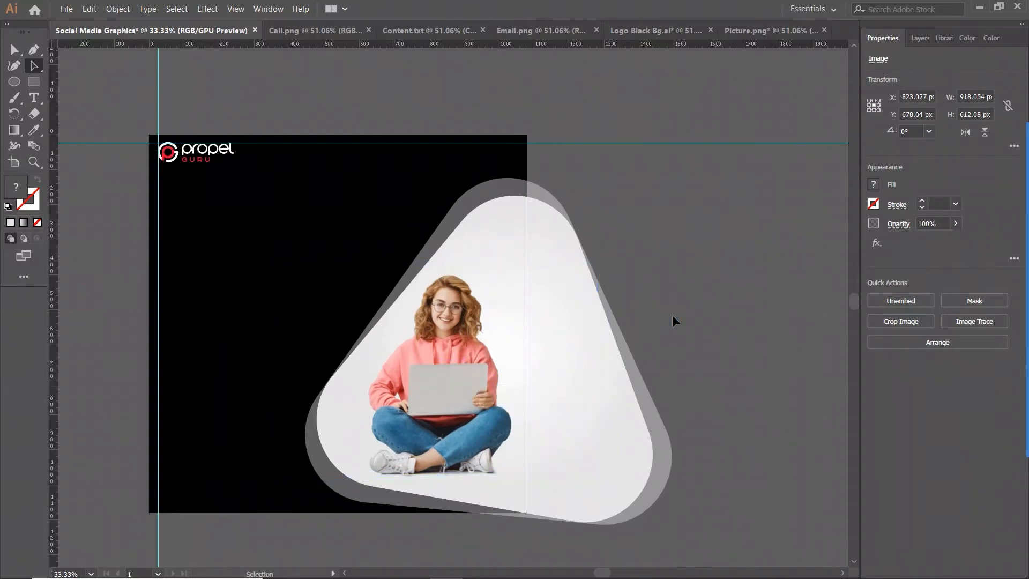
{"action": "left_click_drag", "start_coordinate": [678, 310], "coordinate": [476, 412]}
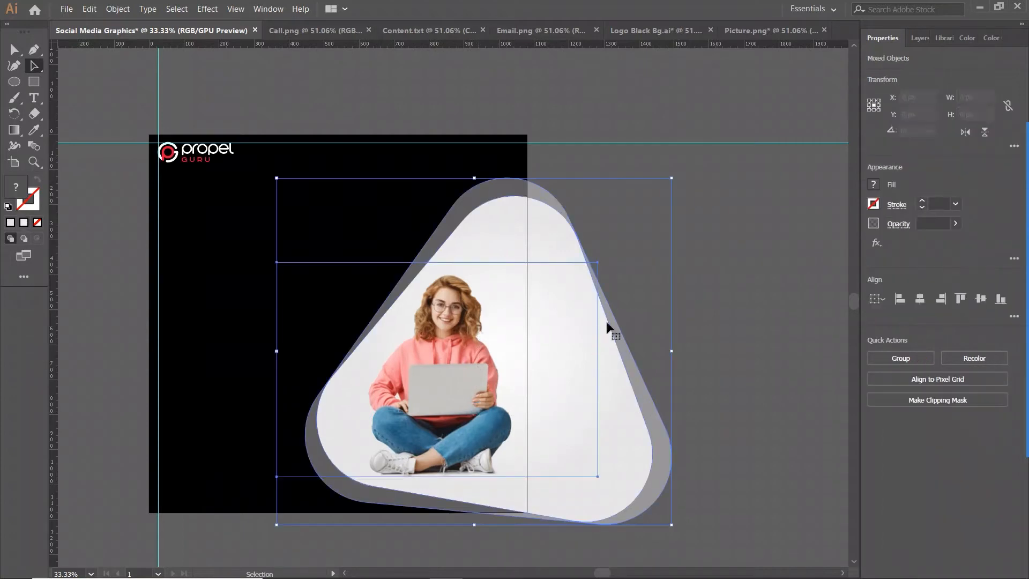
{"action": "key", "text": "Delete"}
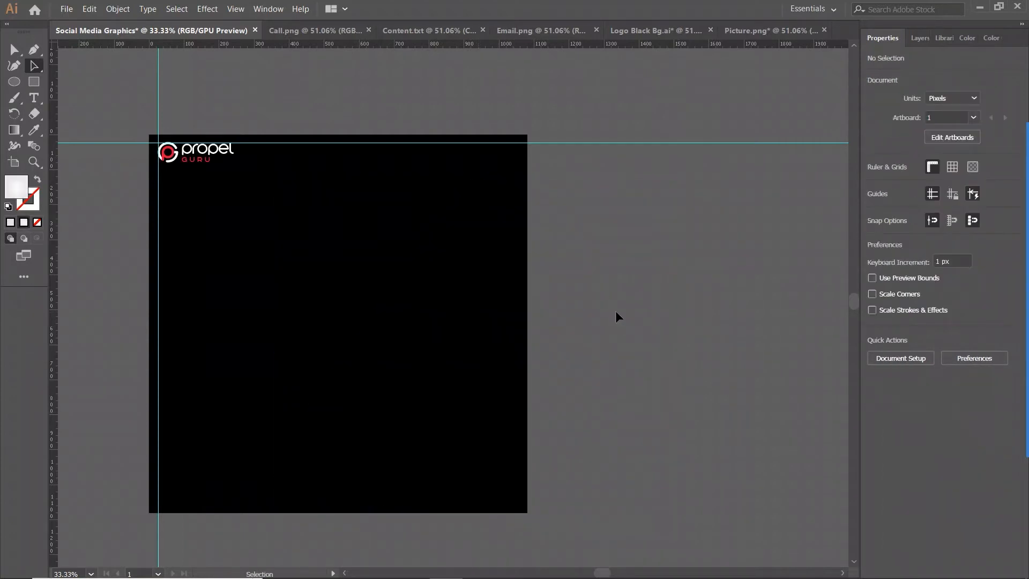
{"action": "key", "text": "ctrl+z"}
{"action": "key", "text": "ctrl+shift+a"}
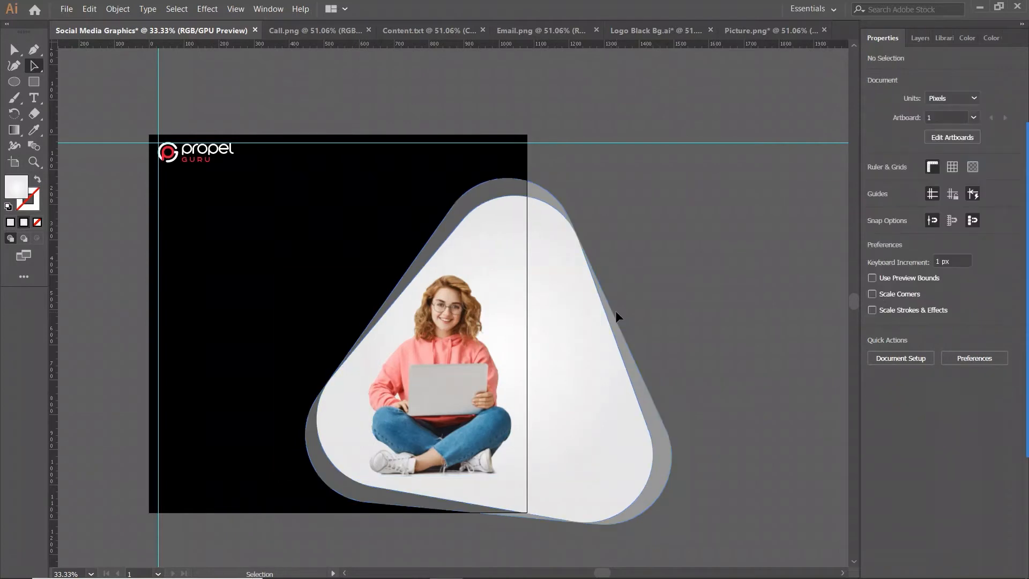
{"action": "key", "text": "ctrl+0"}
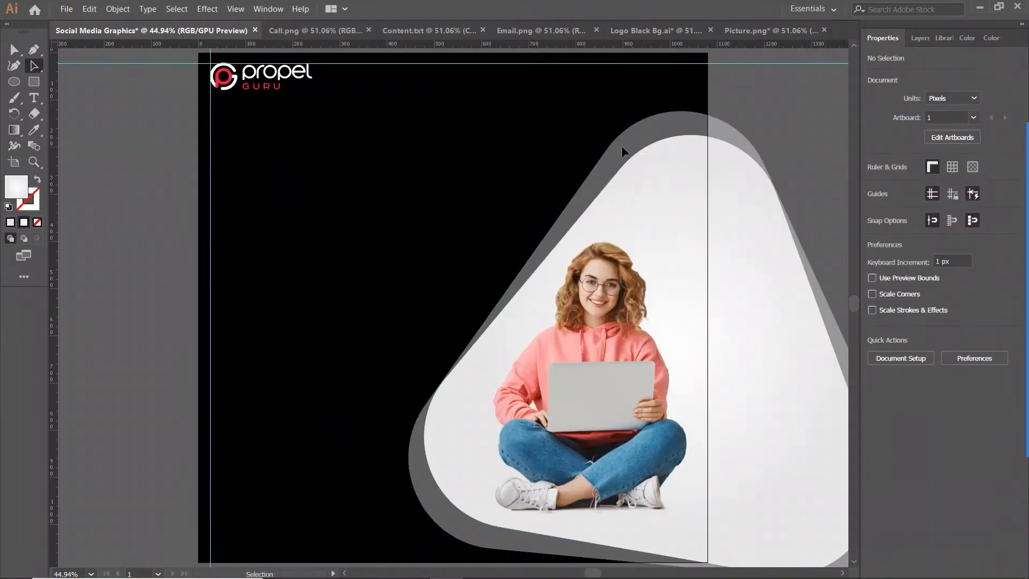
{"action": "key", "text": "ctrl+a"}
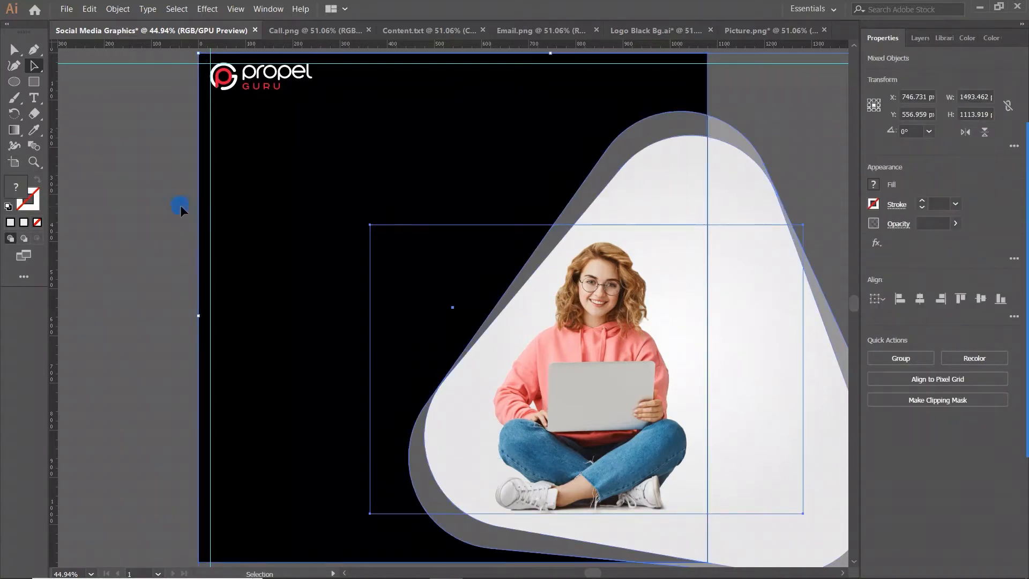
{"action": "left_click", "coordinate": [181, 207]}
Duplicate the 41% opacity triangle toward the artboard's left side and scale the copy down to about half size
{"action": "left_click", "coordinate": [628, 137]}
{"action": "left_click_drag", "start_coordinate": [628, 137], "coordinate": [389, 146]}
{"action": "scroll", "coordinate": [206, 274], "scroll_direction": "up", "scroll_amount": 1}
{"action": "scroll", "coordinate": [206, 273], "scroll_direction": "up", "scroll_amount": 2}
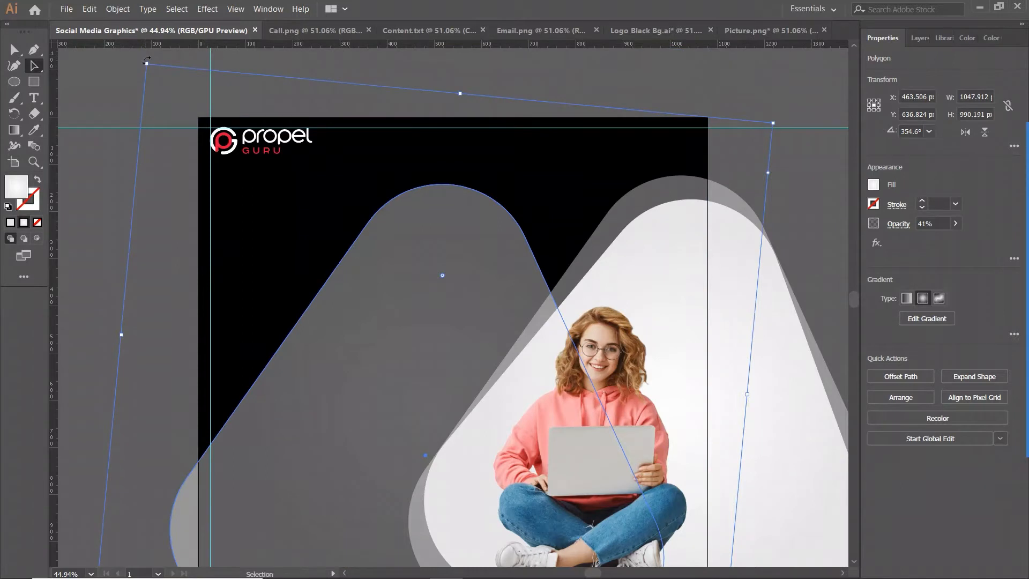
{"action": "left_click_drag", "start_coordinate": [146, 62], "coordinate": [285, 258]}
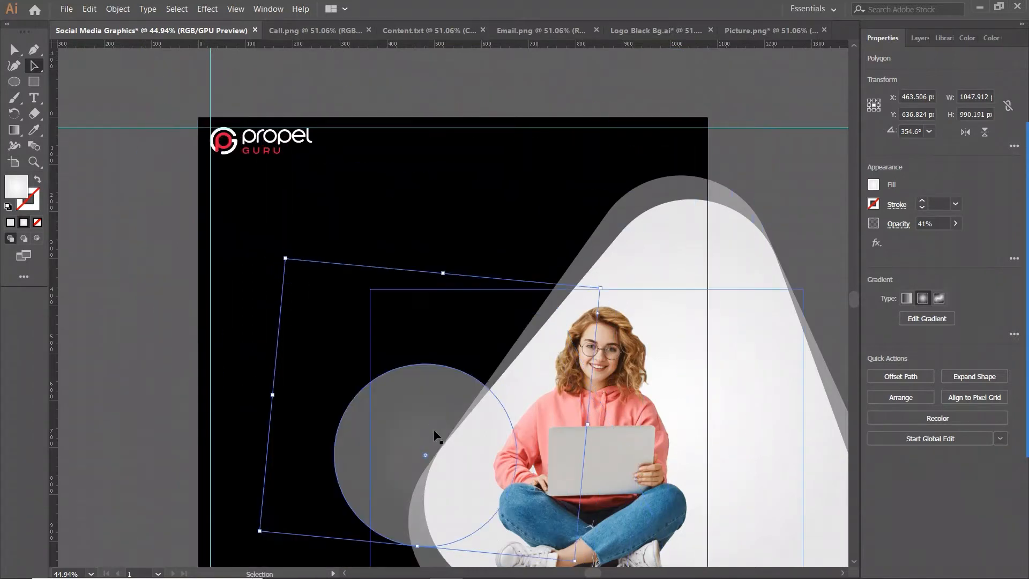
Reduce the copy's corner rounding, shrink it to a small triangle and move it to the artboard's upper middle
{"action": "left_click_drag", "start_coordinate": [425, 455], "coordinate": [444, 298]}
{"action": "left_click_drag", "start_coordinate": [282, 254], "coordinate": [362, 358]}
{"action": "left_click_drag", "start_coordinate": [429, 430], "coordinate": [477, 173]}
Lock the woman's picture and the black background
{"action": "left_click", "coordinate": [431, 427]}
{"action": "key", "text": "ctrl+2"}
{"action": "left_click", "coordinate": [509, 154]}
{"action": "key", "text": "ctrl+2"}
Duplicate the small triangle twice, placing smaller copies below it at about 196.66° and to its lower right at about 261.07°
{"action": "left_click", "coordinate": [453, 216]}
{"action": "left_click_drag", "start_coordinate": [458, 203], "coordinate": [462, 254]}
{"action": "left_click_drag", "start_coordinate": [490, 209], "coordinate": [417, 306]}
{"action": "mouse_move", "coordinate": [486, 275]}
{"action": "left_mouse_down"}
{"action": "mouse_move", "coordinate": [457, 252]}
{"action": "mouse_move", "coordinate": [454, 284]}
{"action": "mouse_move", "coordinate": [484, 281]}
{"action": "mouse_move", "coordinate": [459, 250]}
{"action": "mouse_move", "coordinate": [500, 228]}
{"action": "mouse_move", "coordinate": [475, 212]}
{"action": "mouse_move", "coordinate": [498, 261]}
{"action": "left_mouse_up"}
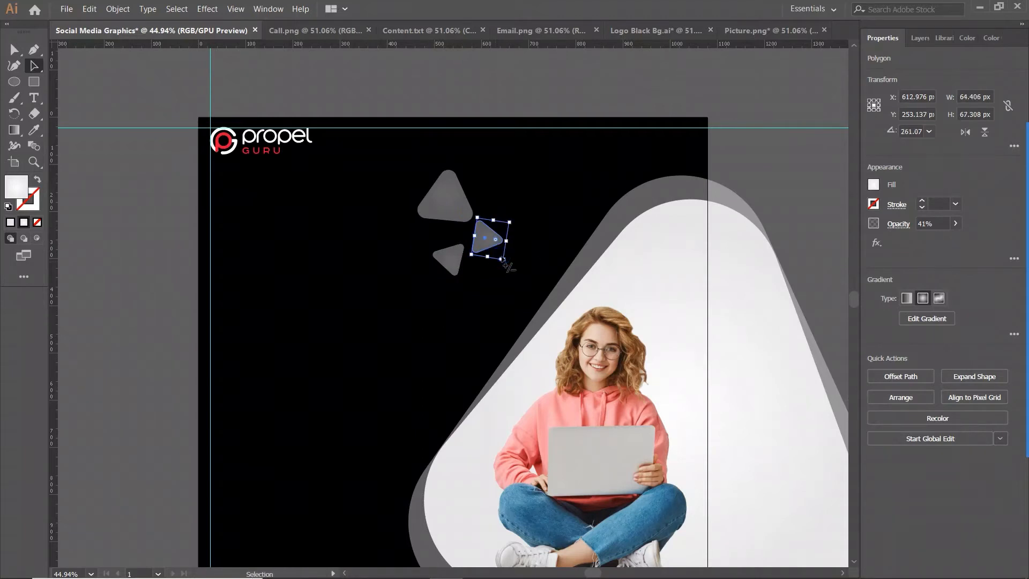
{"action": "left_click_drag", "start_coordinate": [508, 224], "coordinate": [501, 227]}
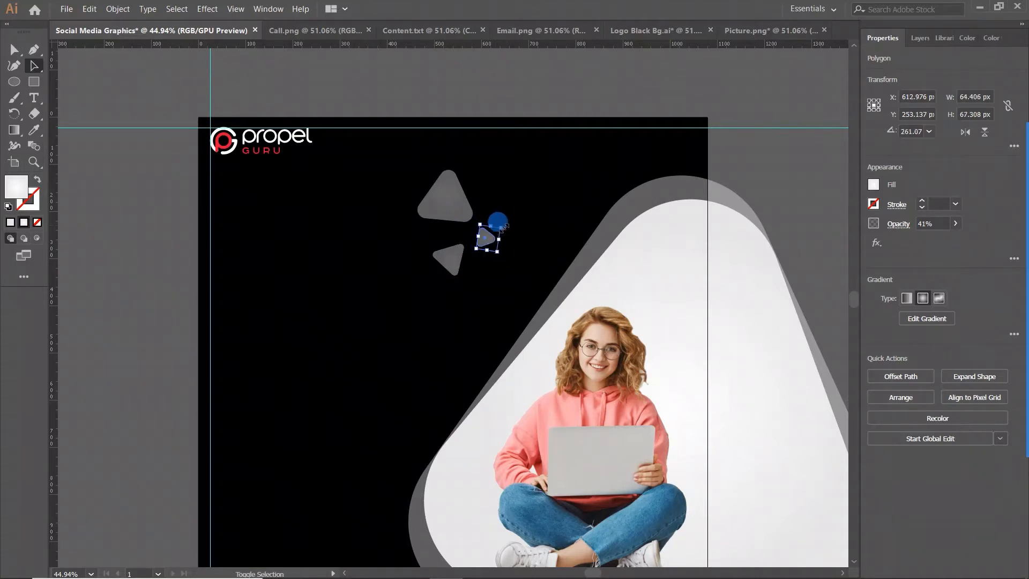
{"action": "left_click", "coordinate": [511, 189]}
Resize the top small triangle to about 112 x 105 px and the right one to 61 x 64 px, and enlarge and turn the lower one
{"action": "left_click", "coordinate": [448, 196]}
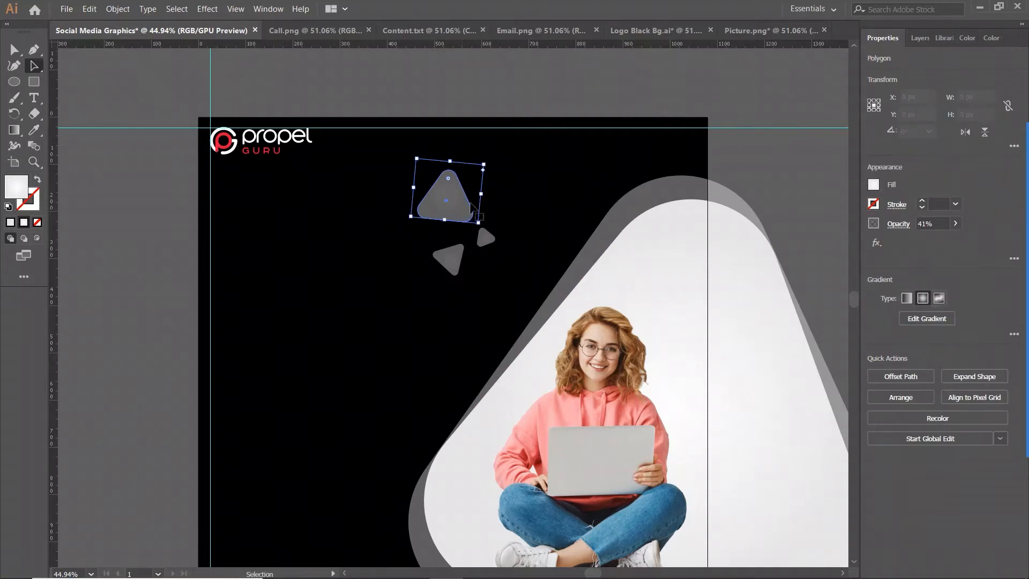
{"action": "mouse_move", "coordinate": [491, 159]}
{"action": "left_mouse_down"}
{"action": "mouse_move", "coordinate": [478, 174]}
{"action": "mouse_move", "coordinate": [485, 165]}
{"action": "left_mouse_up"}
{"action": "left_click", "coordinate": [489, 237]}
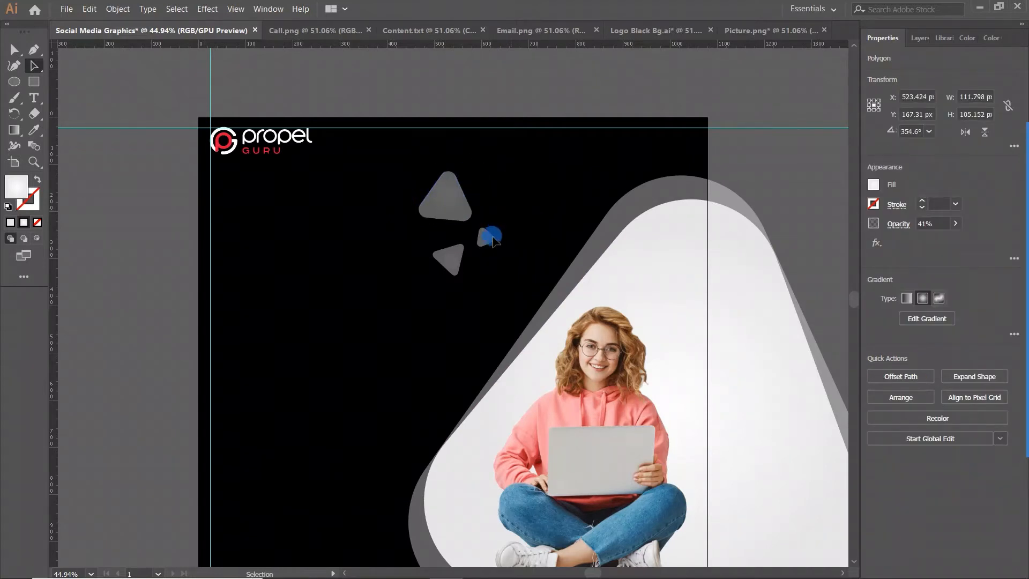
{"action": "left_click_drag", "start_coordinate": [497, 252], "coordinate": [500, 256]}
{"action": "left_click", "coordinate": [449, 257]}
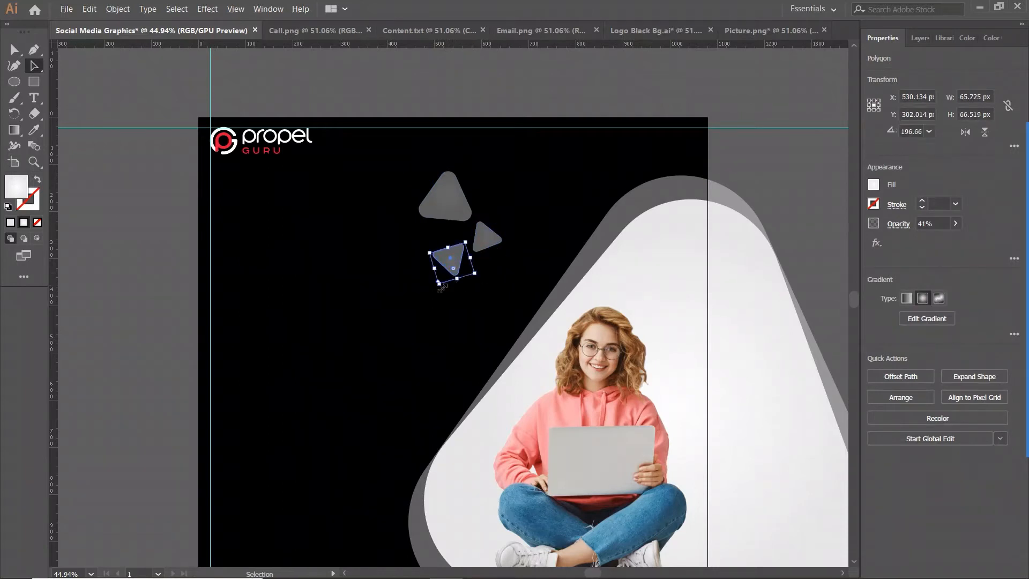
{"action": "left_click_drag", "start_coordinate": [475, 274], "coordinate": [479, 238]}
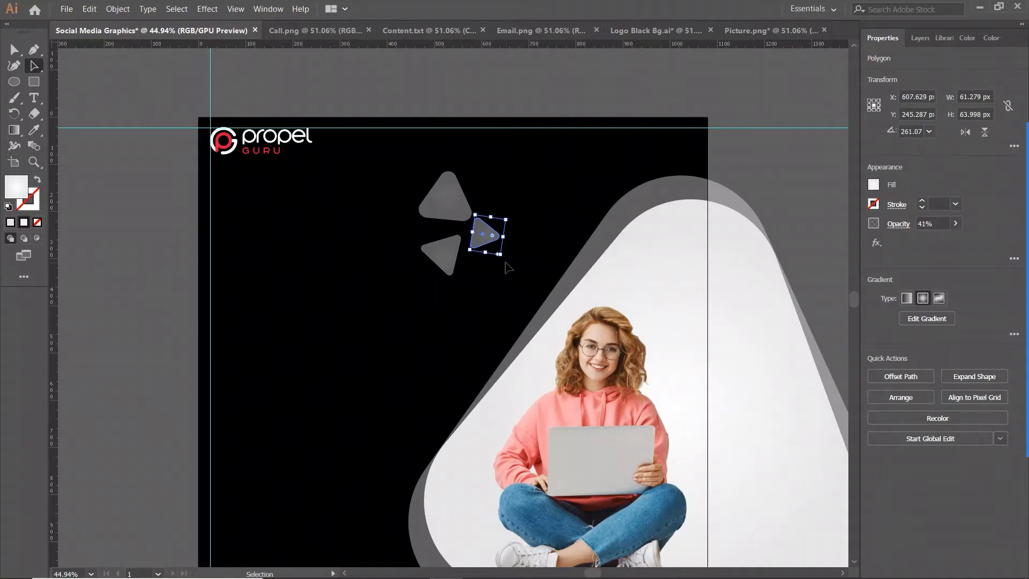
Rotate the right small triangle to 250.23°, shrink it to about 55 x 54 px, and move the small triangles closer together
{"action": "left_click_drag", "start_coordinate": [501, 257], "coordinate": [493, 264]}
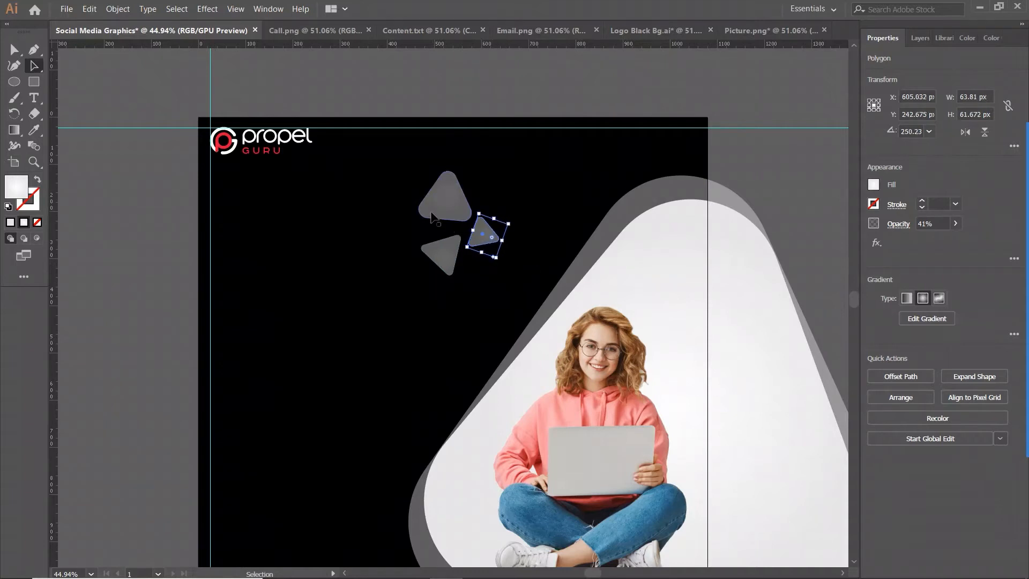
{"action": "left_click", "coordinate": [442, 242]}
{"action": "left_click_drag", "start_coordinate": [448, 213], "coordinate": [486, 245]}
{"action": "left_click", "coordinate": [509, 245]}
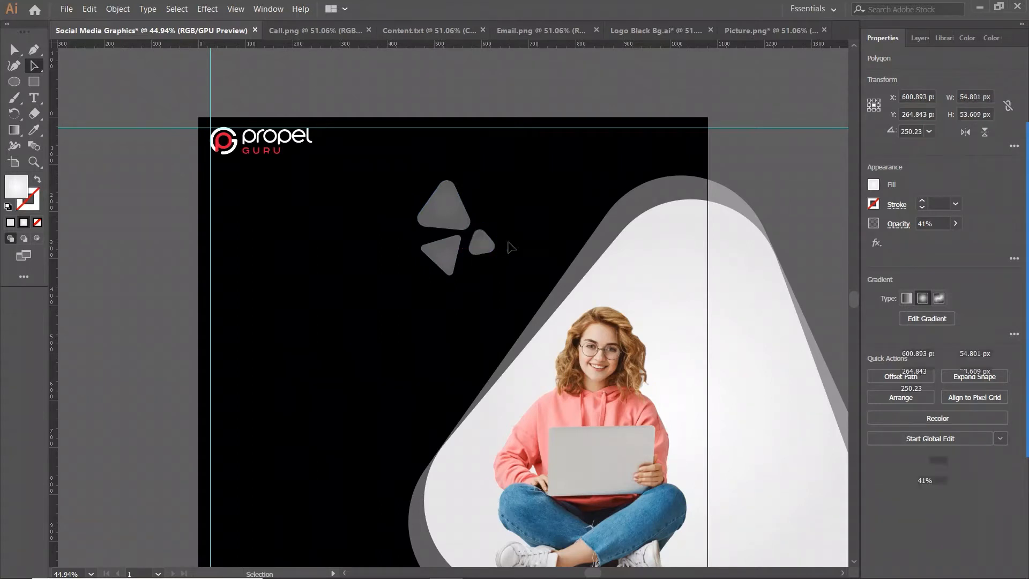
Rotate the lower and upper small triangles to vary their tilt within the cluster
{"action": "left_click", "coordinate": [442, 256]}
{"action": "left_click_drag", "start_coordinate": [449, 274], "coordinate": [453, 229]}
{"action": "left_click", "coordinate": [385, 265]}
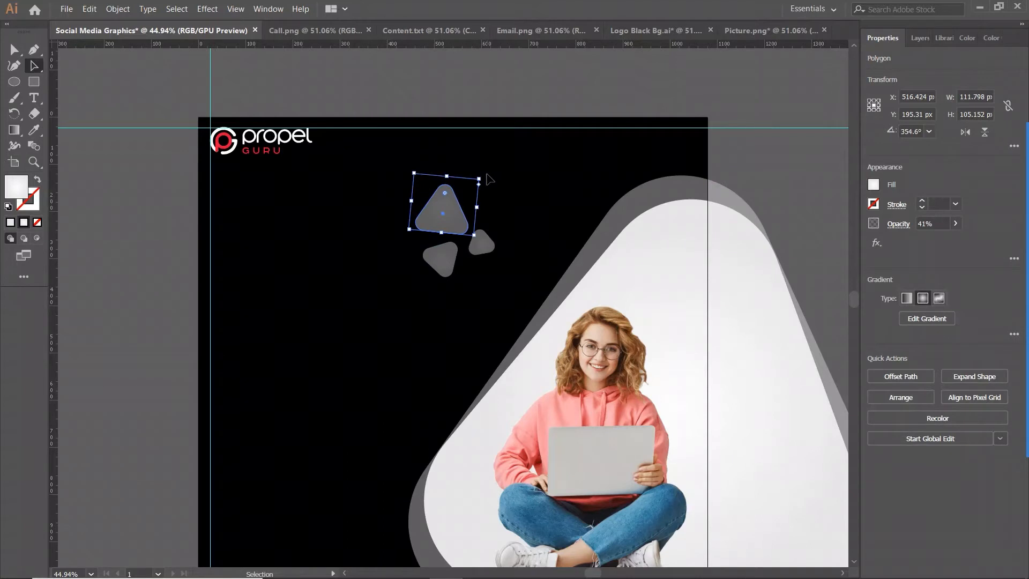
{"action": "left_click_drag", "start_coordinate": [486, 176], "coordinate": [516, 202]}
Set the three small triangles' opacity to 8% and move them together to about X 625.5, Y 222 px
{"action": "left_click_drag", "start_coordinate": [380, 199], "coordinate": [471, 270]}
{"action": "left_click", "coordinate": [923, 224]}
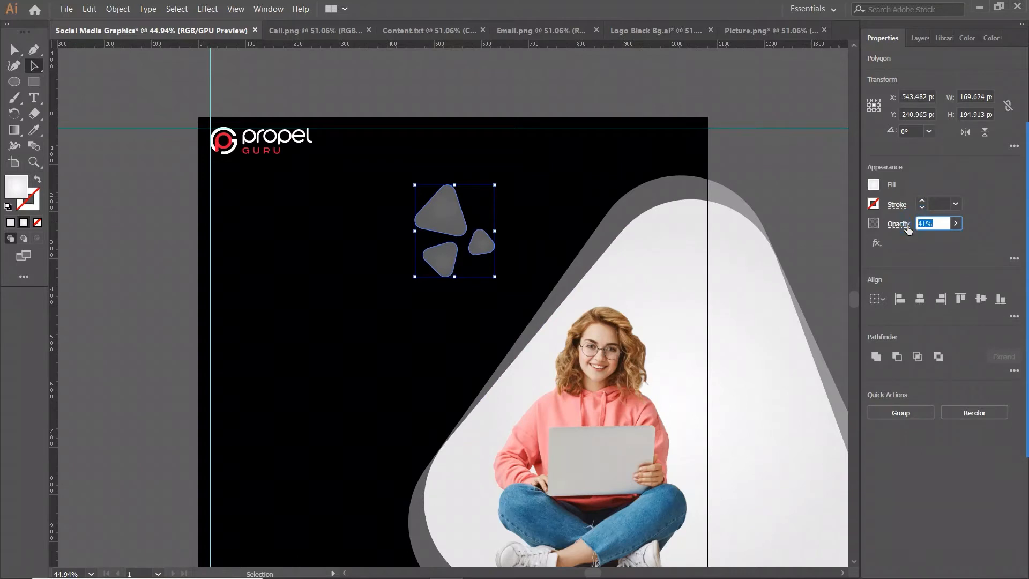
{"action": "key", "text": "Return"}
{"action": "left_click", "coordinate": [526, 215]}
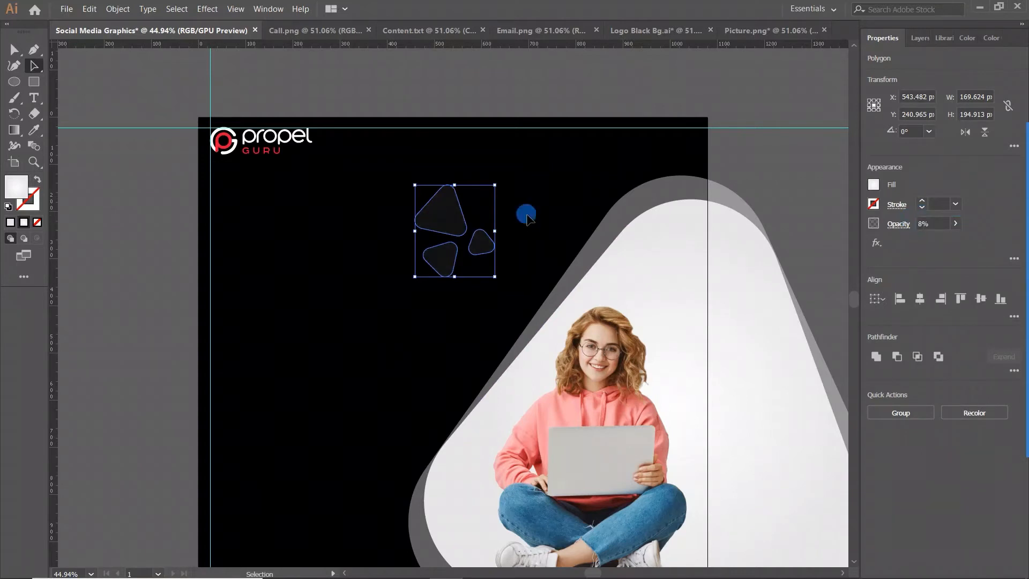
{"action": "left_click_drag", "start_coordinate": [380, 204], "coordinate": [503, 284]}
{"action": "left_click_drag", "start_coordinate": [471, 246], "coordinate": [509, 237]}
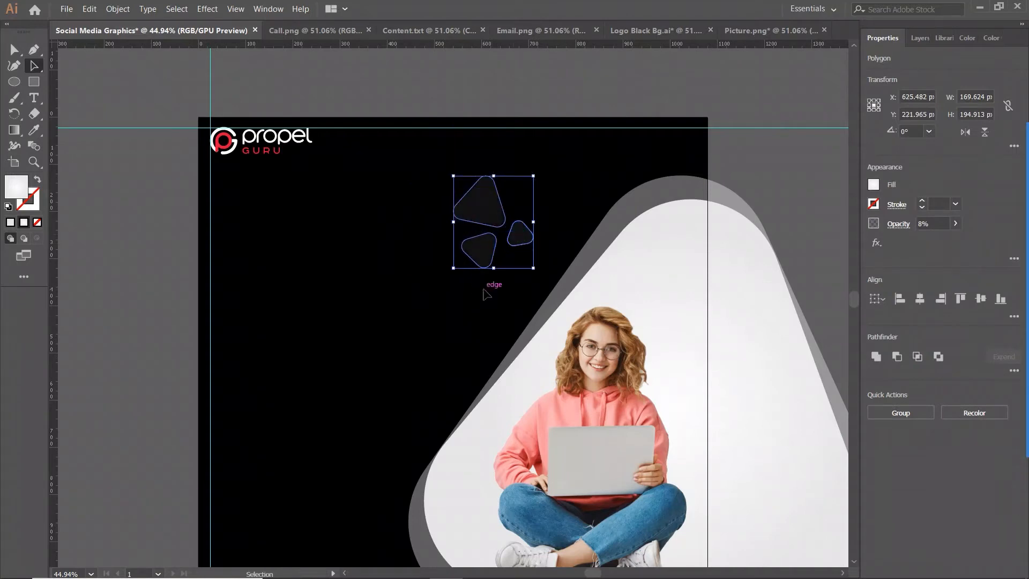
Group the three small faint triangles above the picture
{"action": "left_click", "coordinate": [436, 192]}
{"action": "left_click_drag", "start_coordinate": [422, 175], "coordinate": [513, 266]}
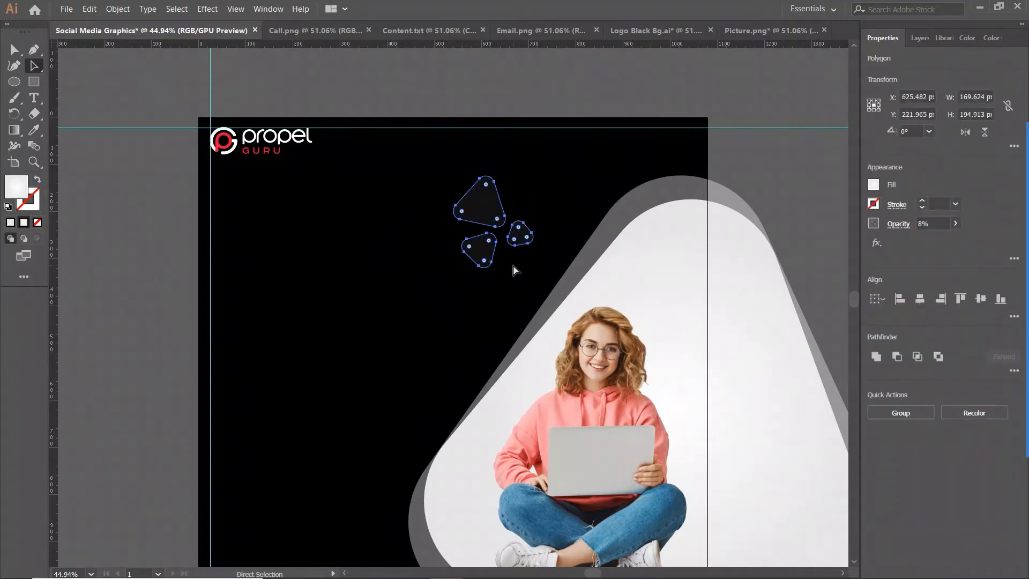
{"action": "key", "text": "ctrl+g"}
{"action": "left_click", "coordinate": [452, 292]}
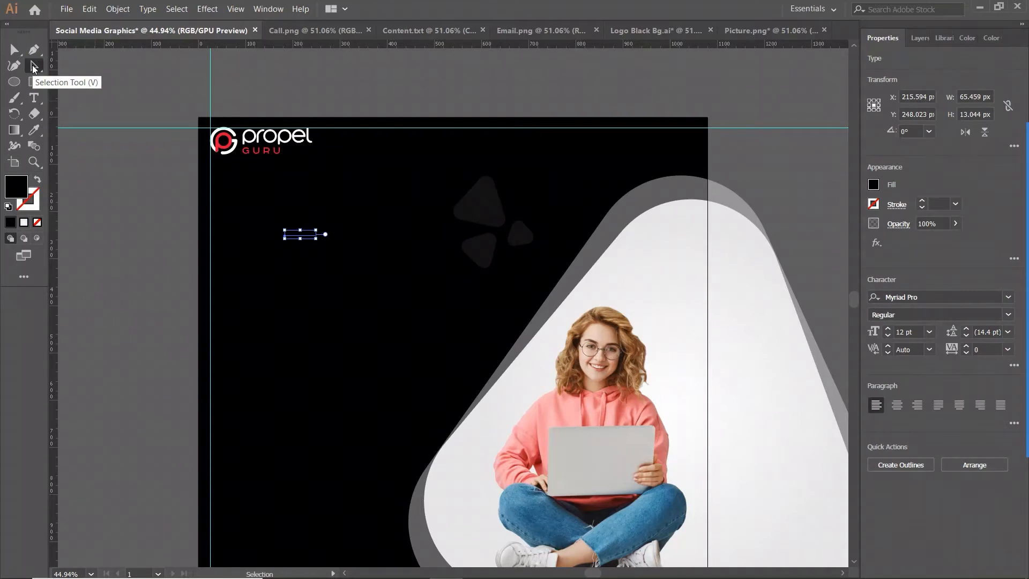
Copy the line "2020 Mentorship Program" from Content.txt and paste it as a new text object below the logo in Social Media Graphics
{"action": "left_click", "coordinate": [425, 28]}
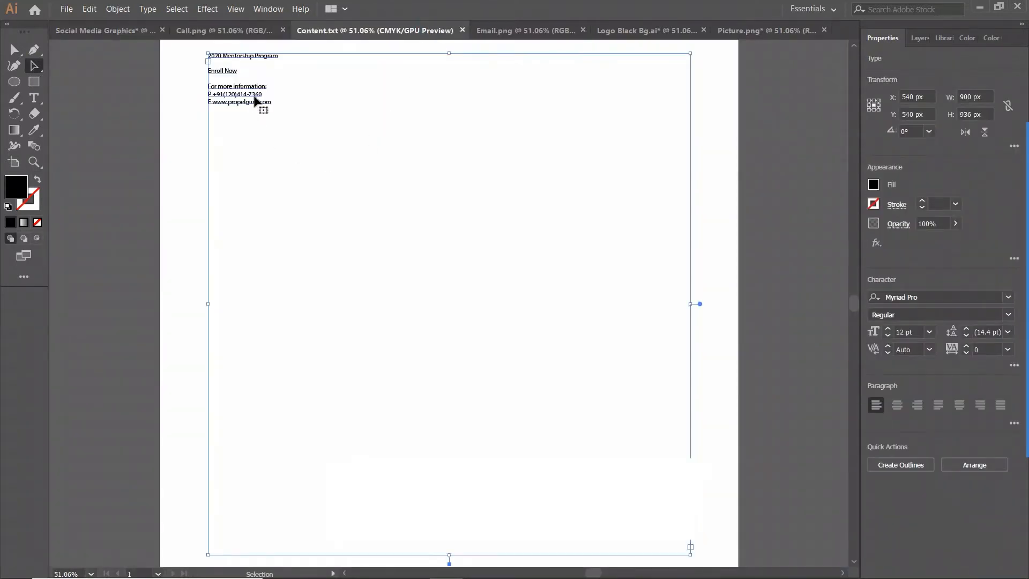
{"action": "double_click", "coordinate": [270, 58]}
{"action": "left_click_drag", "start_coordinate": [273, 64], "coordinate": [187, 56]}
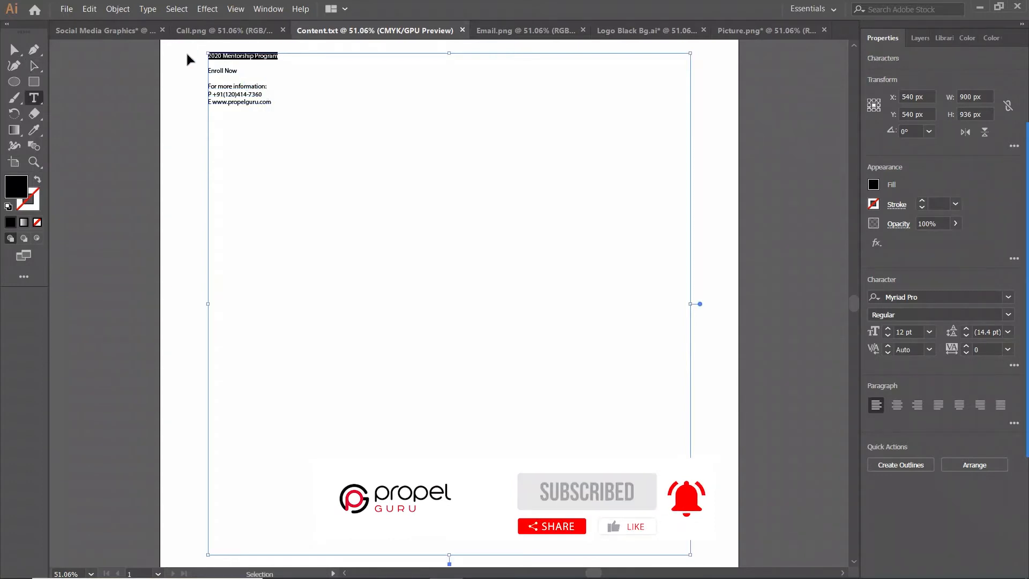
{"action": "left_click", "coordinate": [121, 31]}
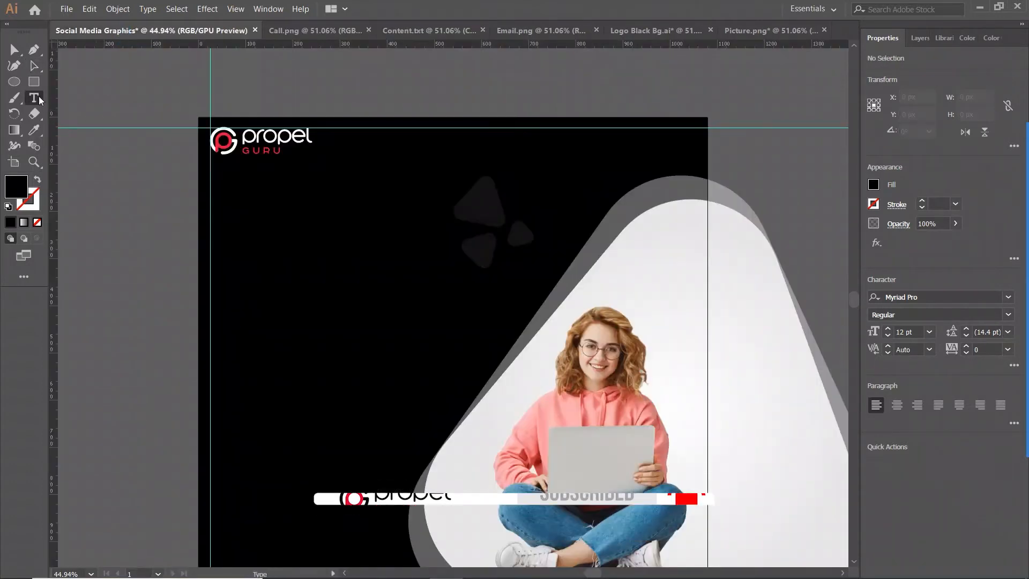
{"action": "left_click", "coordinate": [241, 238]}
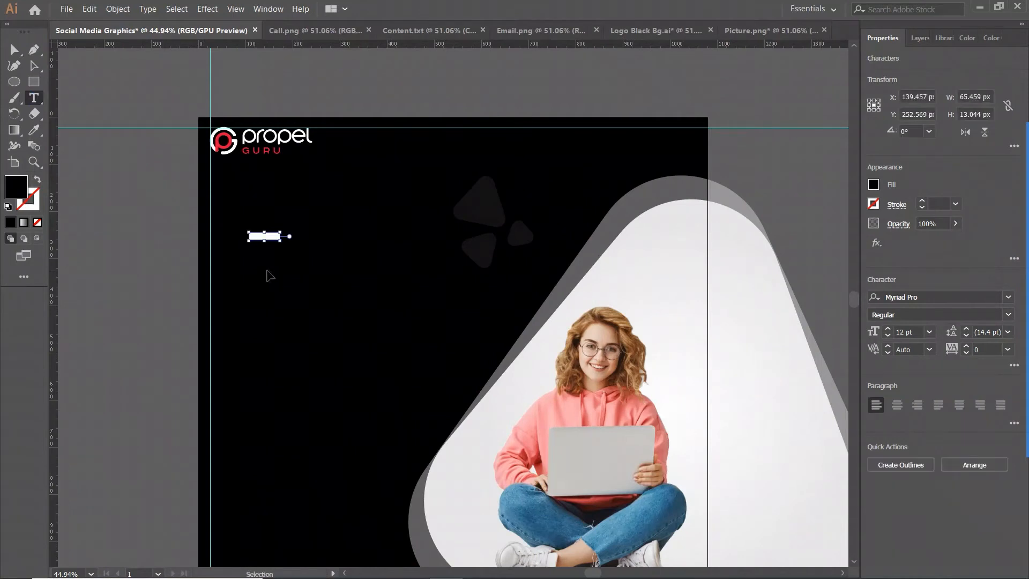
Fill the "2020 Mentorship Program" text with white (ffffff)
{"action": "left_click", "coordinate": [38, 63]}
{"action": "double_click", "coordinate": [10, 192]}
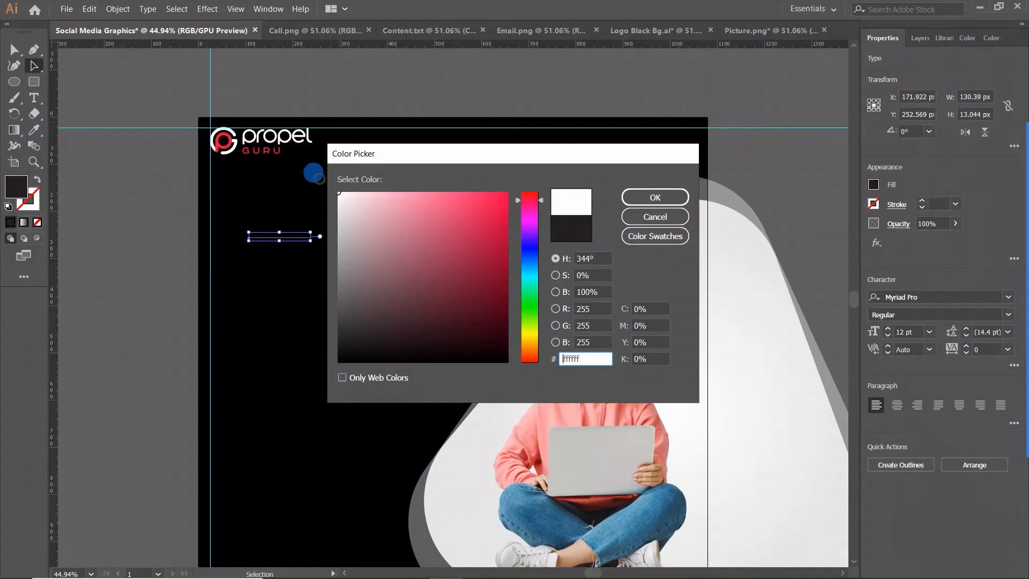
{"action": "left_click", "coordinate": [636, 196]}
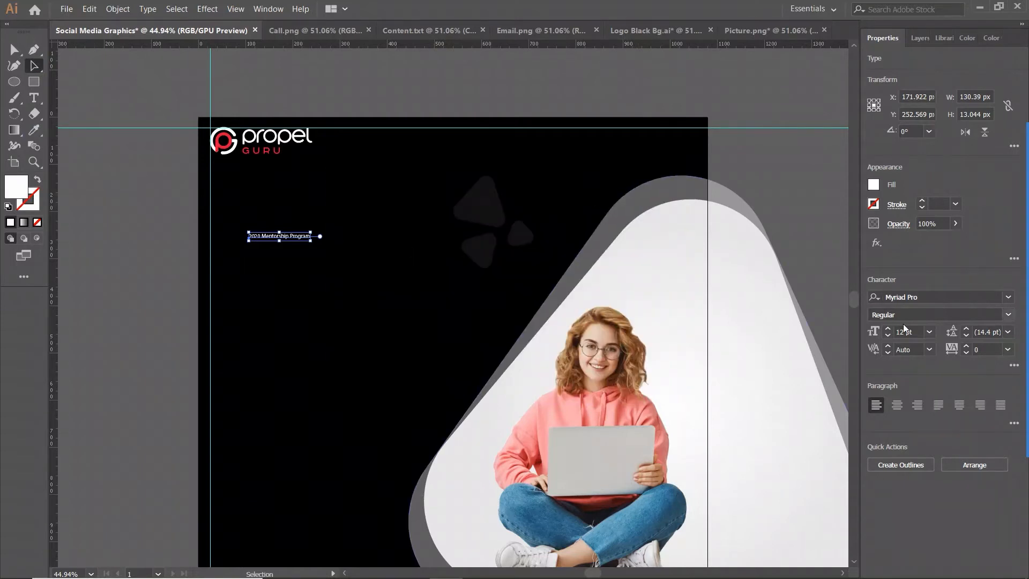
Set the heading's font size to 48 pt and its typeface to Gotham Book
{"action": "left_click_drag", "start_coordinate": [887, 329], "coordinate": [888, 329]}
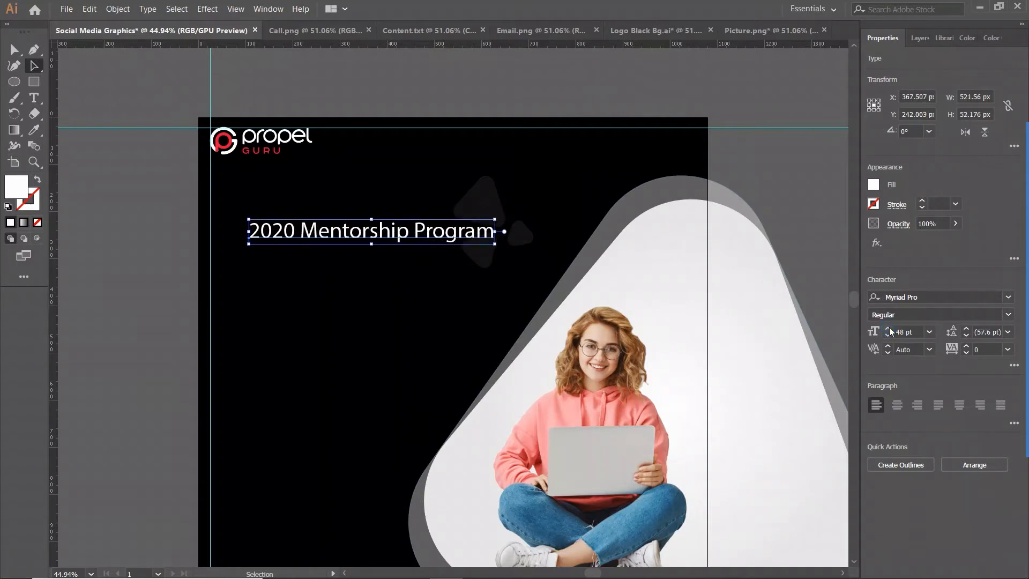
{"action": "left_click", "coordinate": [905, 297]}
{"action": "type", "text": "Gotham"}
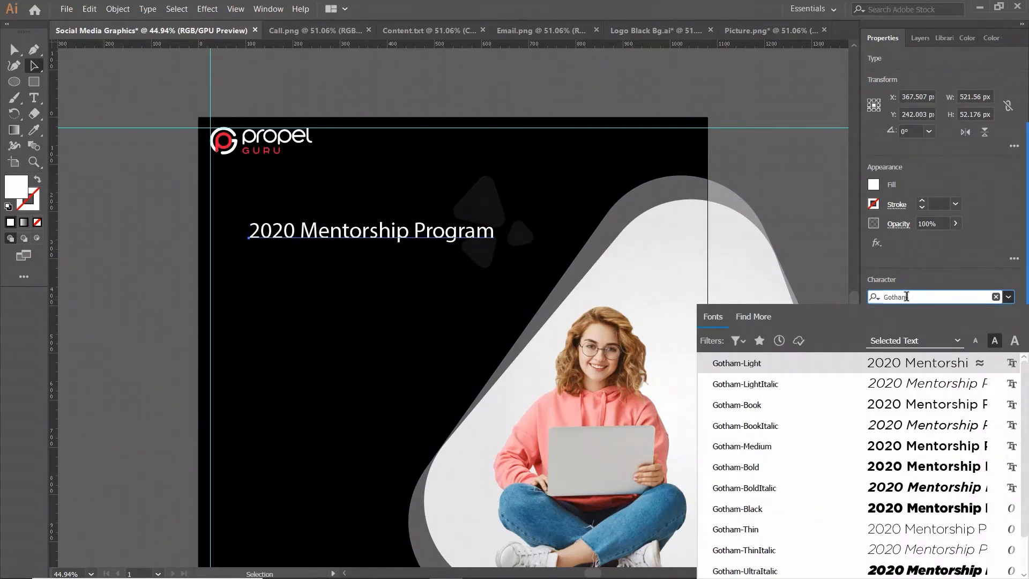
{"action": "left_click", "coordinate": [803, 411]}
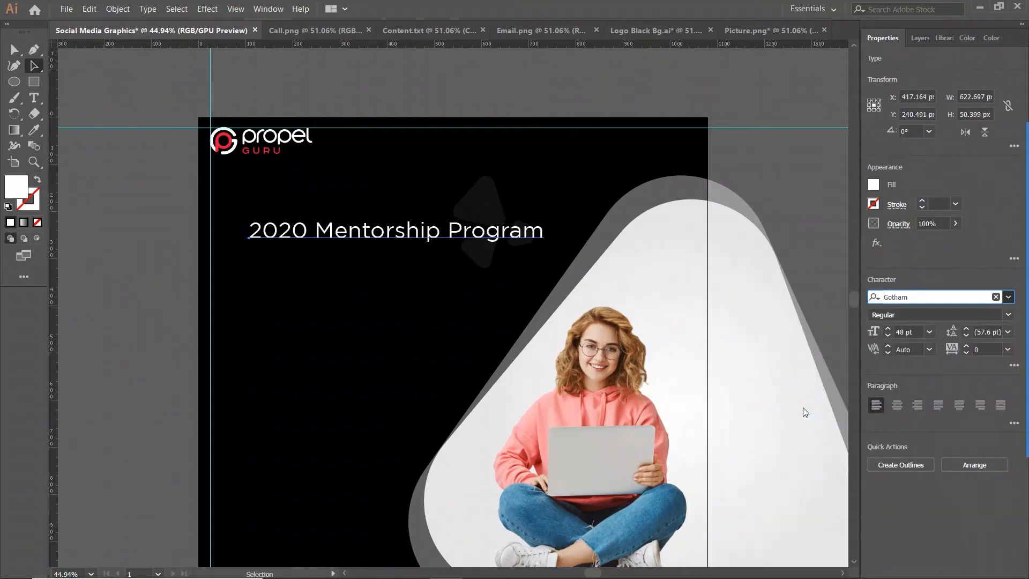
Break the heading into three lines: "2020", "Mentorship" and "Program"
{"action": "double_click", "coordinate": [317, 225]}
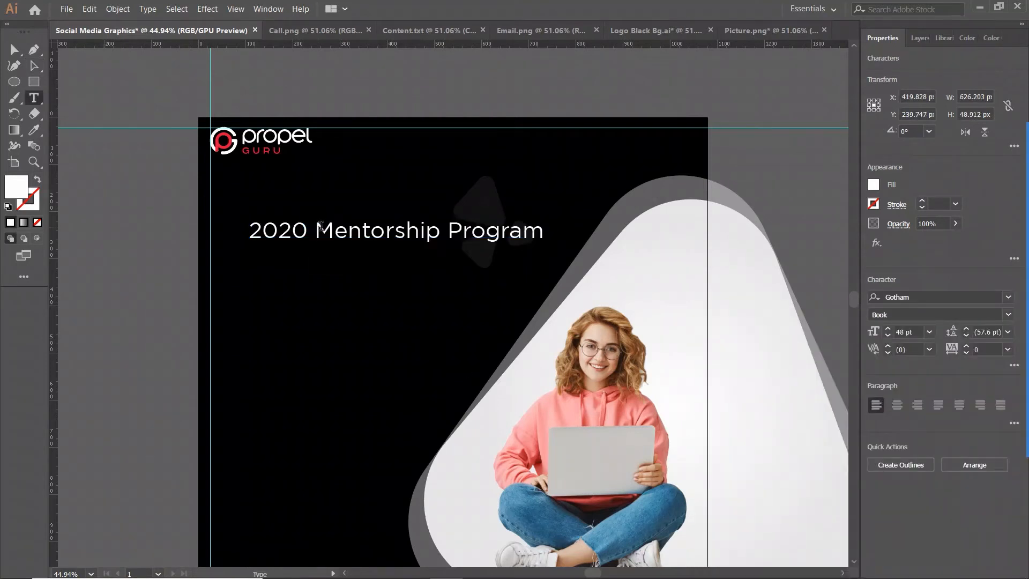
{"action": "key", "text": "Escape"}
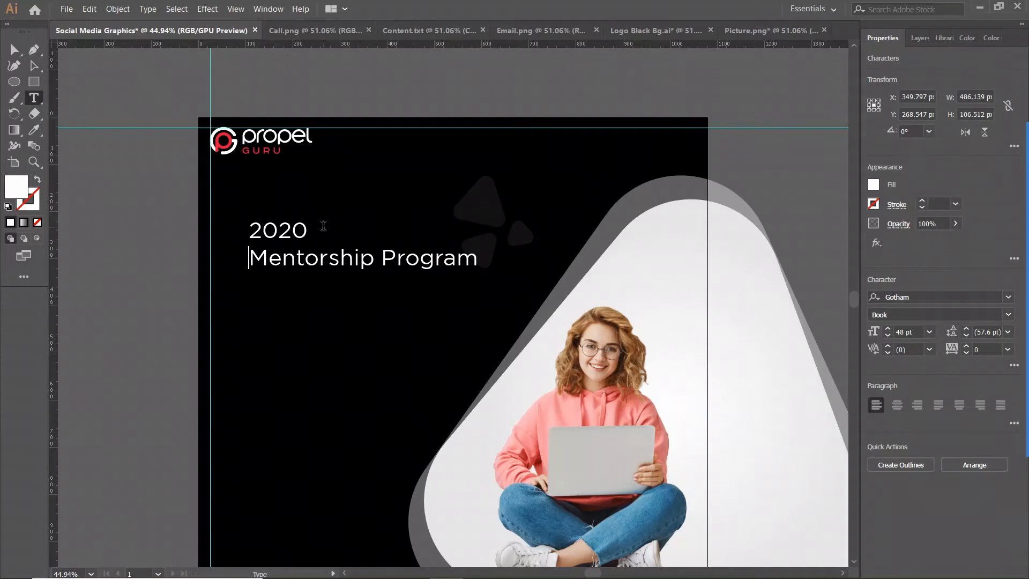
{"action": "left_click", "coordinate": [378, 247]}
{"action": "key", "text": "Delete"}
{"action": "key", "text": "Return"}
Convert the three-line heading to UPPERCASE
{"action": "left_click", "coordinate": [32, 66]}
{"action": "left_click", "coordinate": [146, 10]}
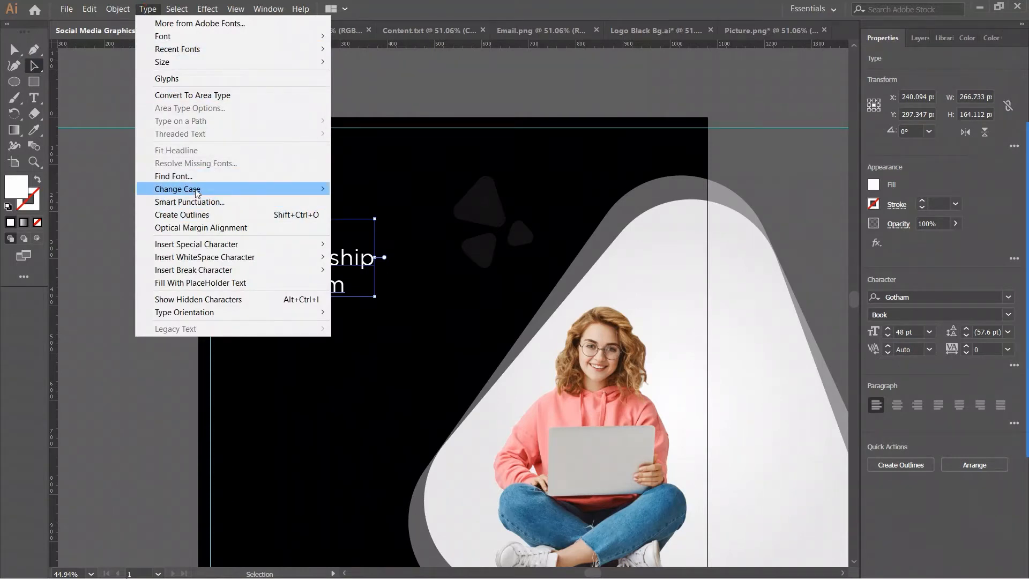
{"action": "mouse_move", "coordinate": [246, 189]}
{"action": "left_click", "coordinate": [369, 188]}
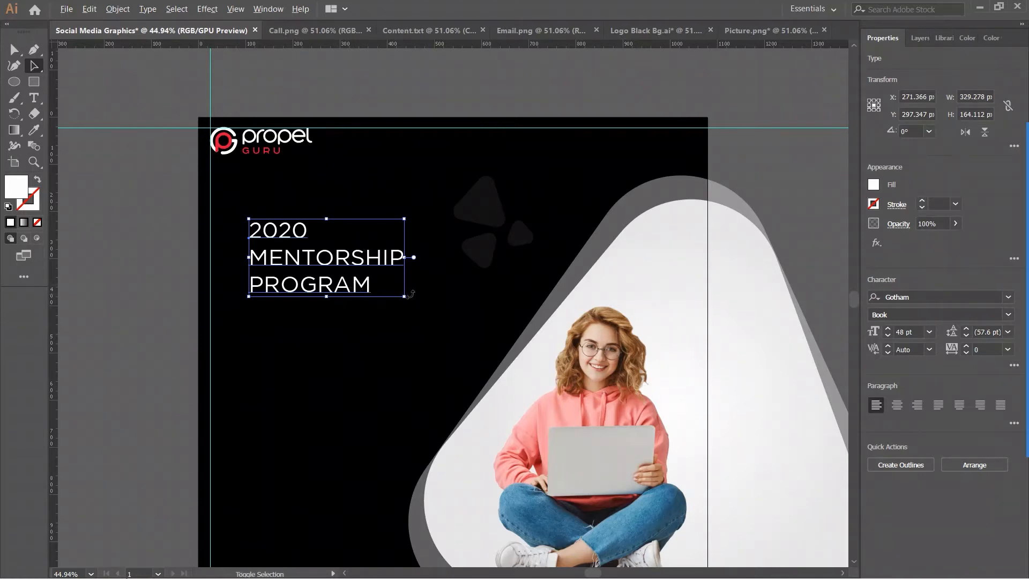
Enlarge the heading to about 429 x 214 px and move it to about X 279, Y 357 px
{"action": "left_click_drag", "start_coordinate": [399, 291], "coordinate": [424, 318]}
{"action": "left_click_drag", "start_coordinate": [338, 294], "coordinate": [325, 337]}
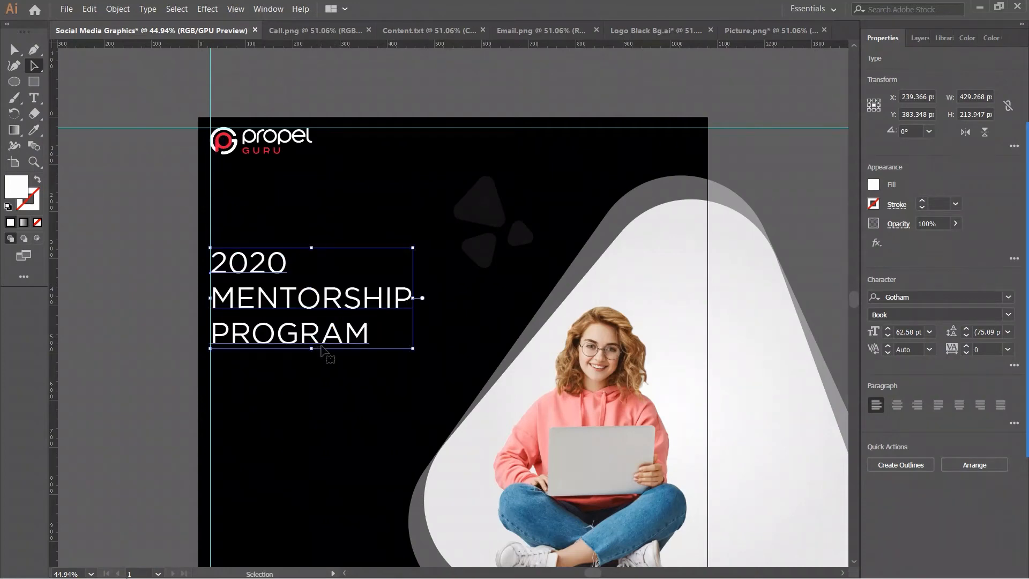
{"action": "left_click", "coordinate": [326, 337]}
{"action": "left_click_drag", "start_coordinate": [327, 337], "coordinate": [346, 325]}
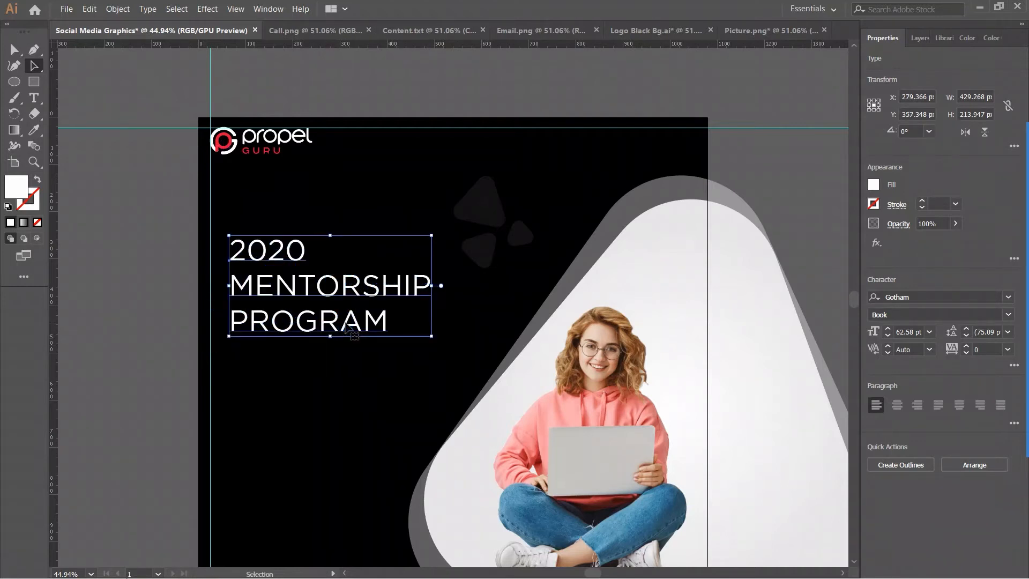
Set the word MENTORSHIP in Gotham Bold
{"action": "double_click", "coordinate": [361, 285]}
{"action": "left_click", "coordinate": [911, 298]}
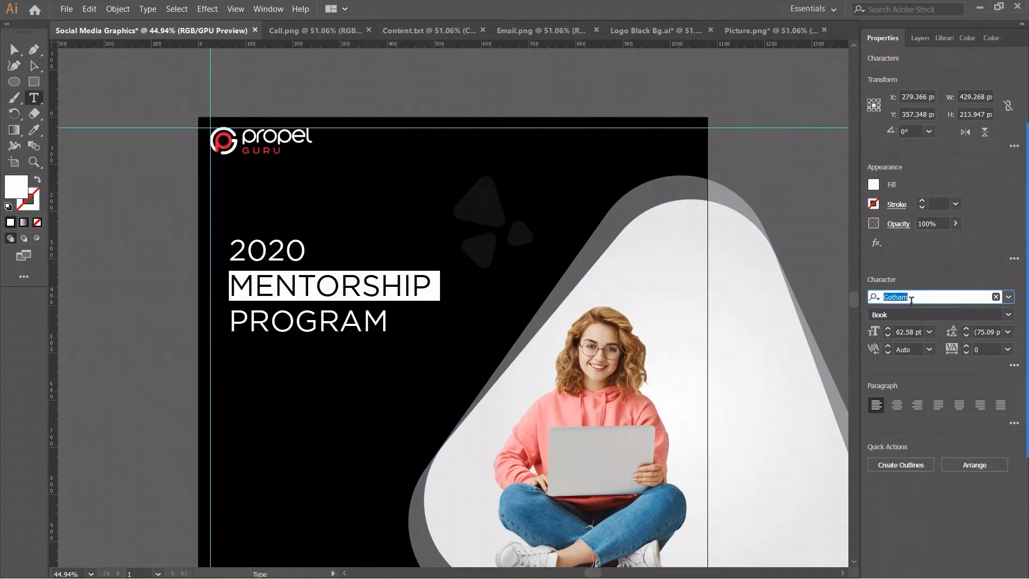
{"action": "type", "text": "gotha"}
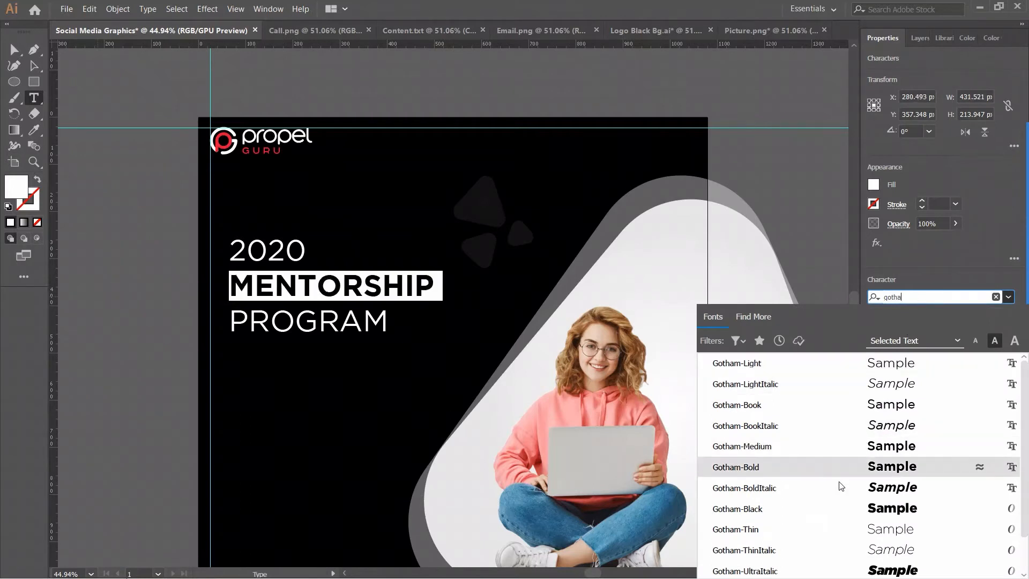
{"action": "left_click", "coordinate": [838, 468]}
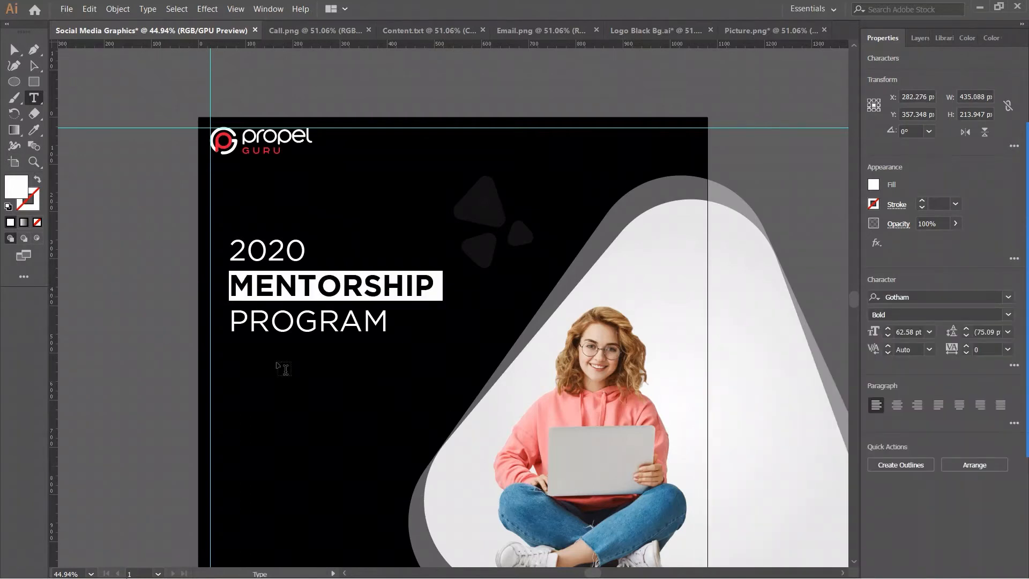
Color the word MENTORSHIP with the red sampled from the Propel Guru logo
{"action": "left_click", "coordinate": [33, 130]}
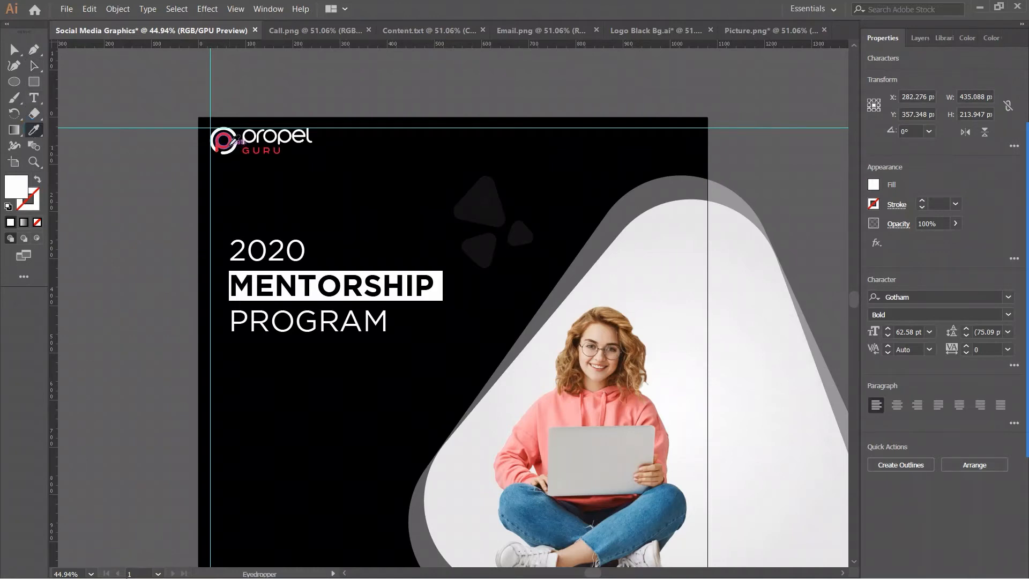
{"action": "left_click", "coordinate": [222, 143]}
{"action": "left_click", "coordinate": [39, 67]}
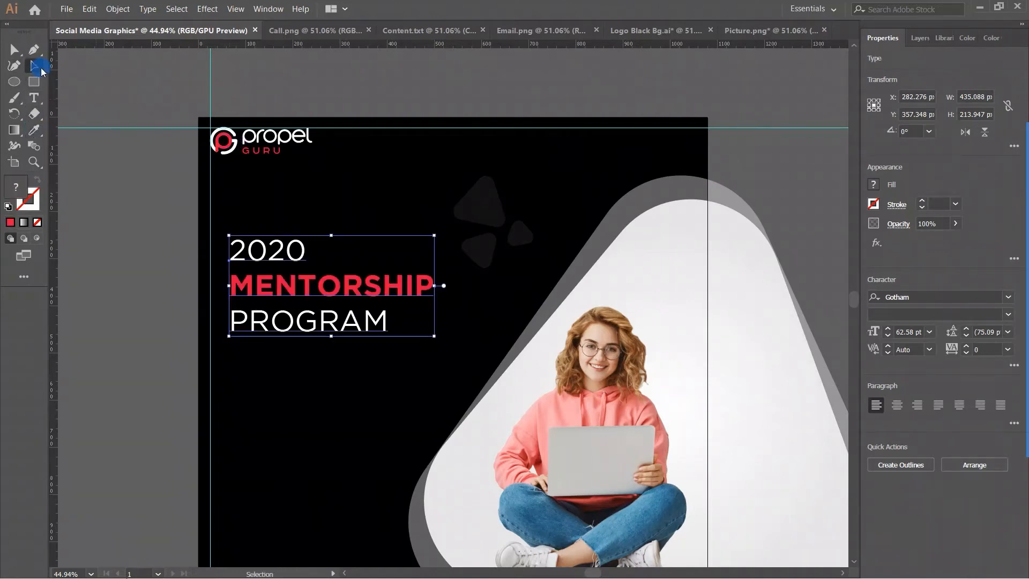
{"action": "left_click", "coordinate": [94, 276]}
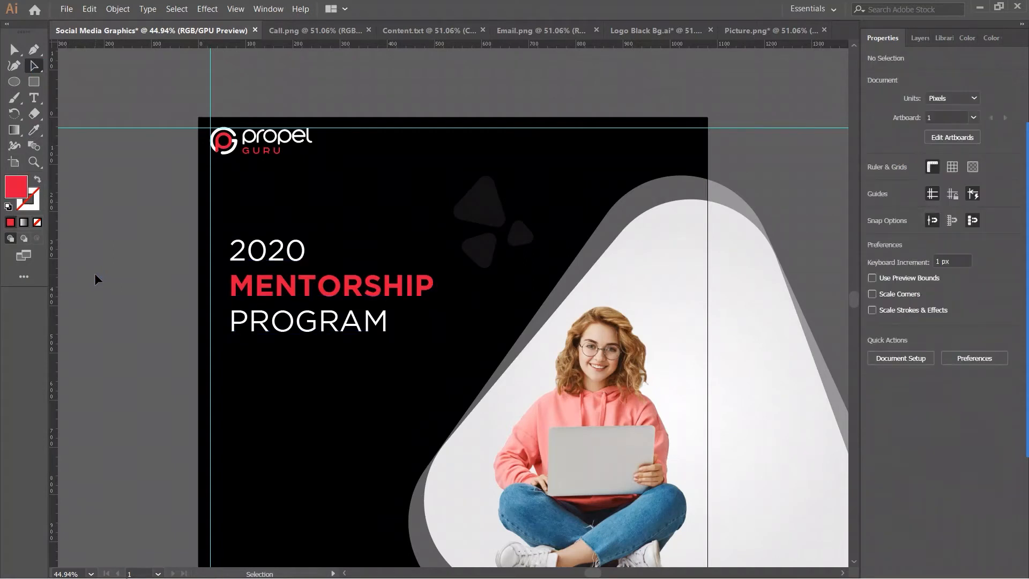
Increase the font size of the 2020 and MENTORSHIP lines to 74 pt
{"action": "double_click", "coordinate": [303, 254]}
{"action": "left_click", "coordinate": [429, 278]}
{"action": "left_click_drag", "start_coordinate": [429, 278], "coordinate": [226, 247]}
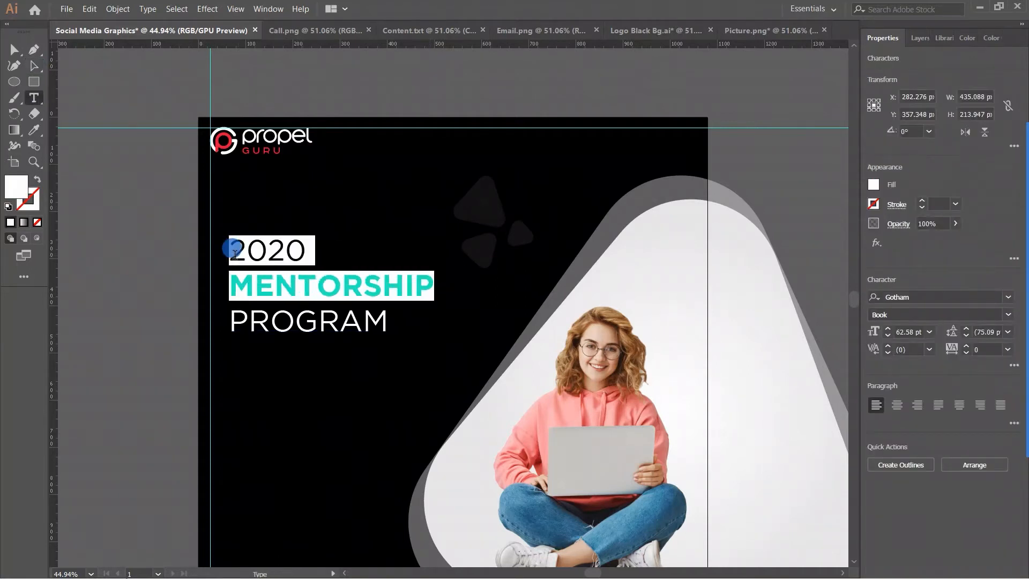
{"action": "left_click", "coordinate": [885, 329]}
{"action": "left_click", "coordinate": [885, 329]}
{"action": "left_click", "coordinate": [885, 329]}
{"action": "left_click", "coordinate": [885, 329]}
{"action": "left_click", "coordinate": [887, 329]}
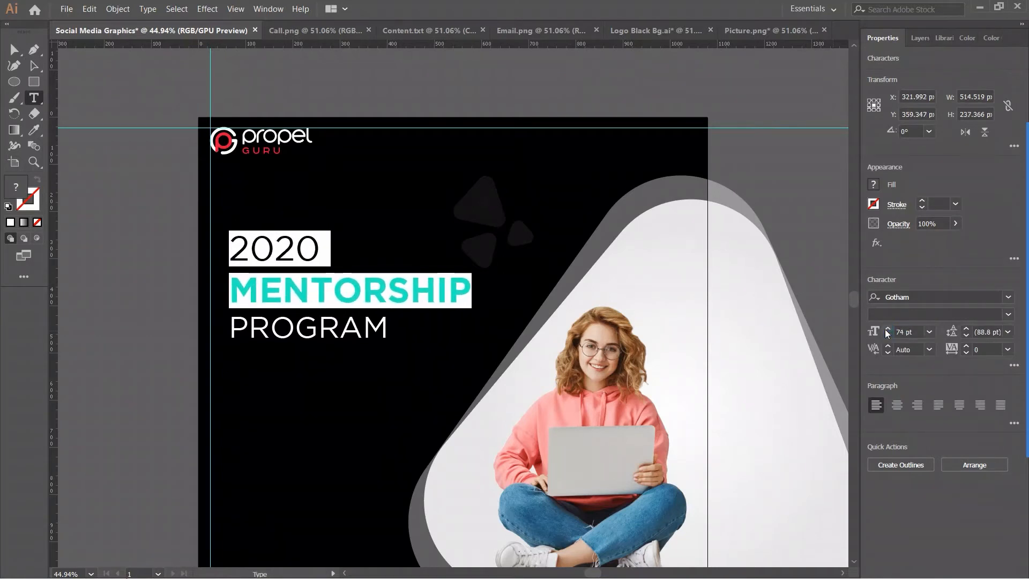
Move the whole heading slightly up and toward the left margin guide
{"action": "left_click", "coordinate": [34, 65]}
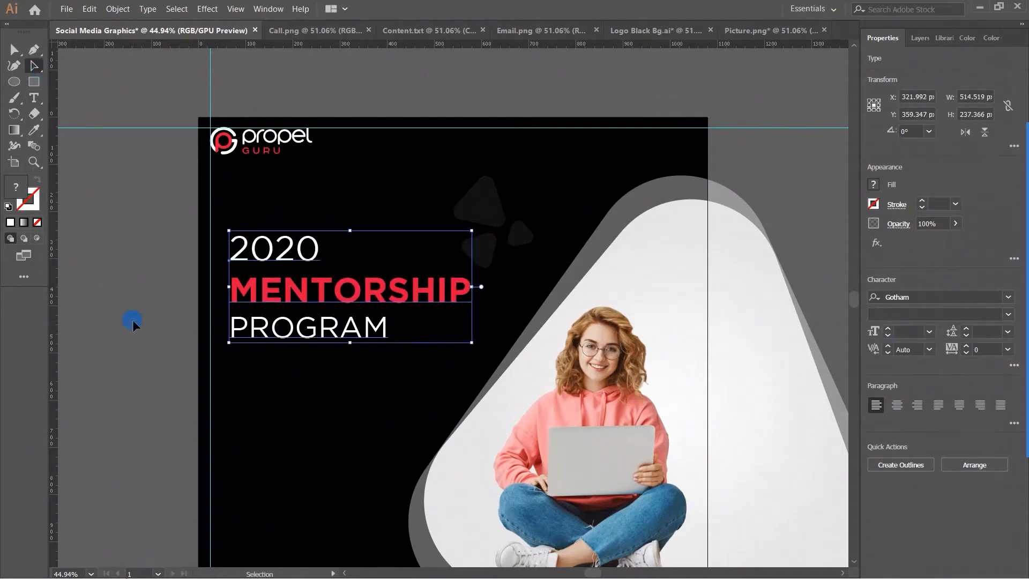
{"action": "left_click", "coordinate": [133, 319]}
{"action": "left_click_drag", "start_coordinate": [311, 299], "coordinate": [306, 294]}
{"action": "left_click", "coordinate": [130, 331]}
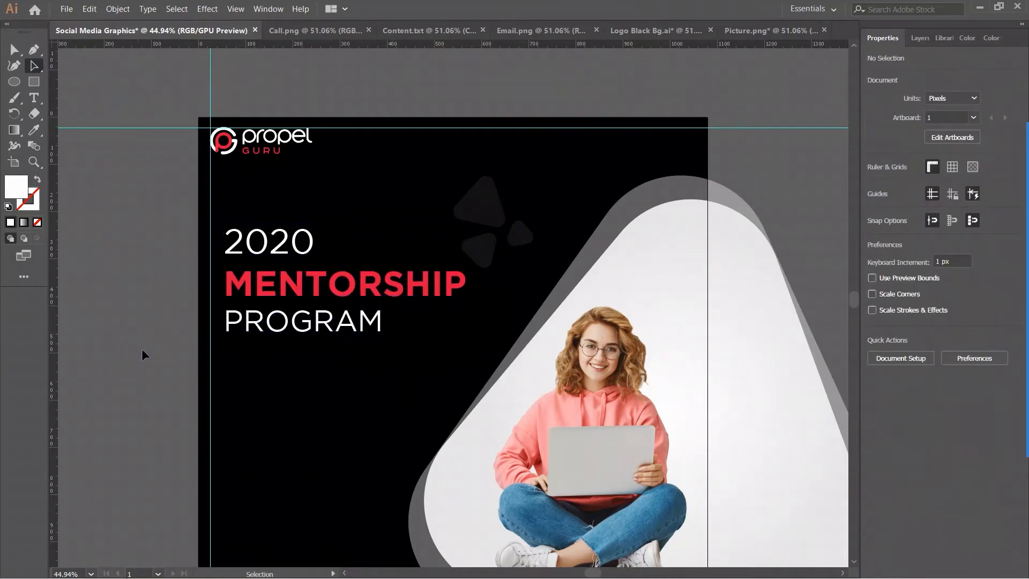
Add the text "Enroll Now" in white (ffffff) Gotham Bold 74 pt beneath the heading
{"action": "key", "text": "t"}
{"action": "scroll", "coordinate": [275, 350], "scroll_direction": "down", "scroll_amount": 2}
{"action": "left_click", "coordinate": [282, 343]}
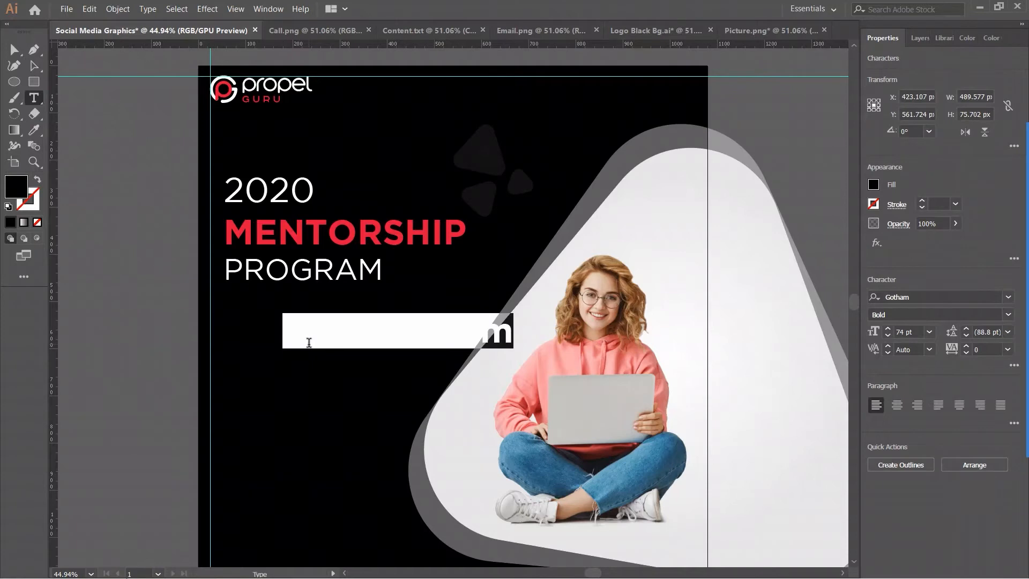
{"action": "key", "text": "BackSpace"}
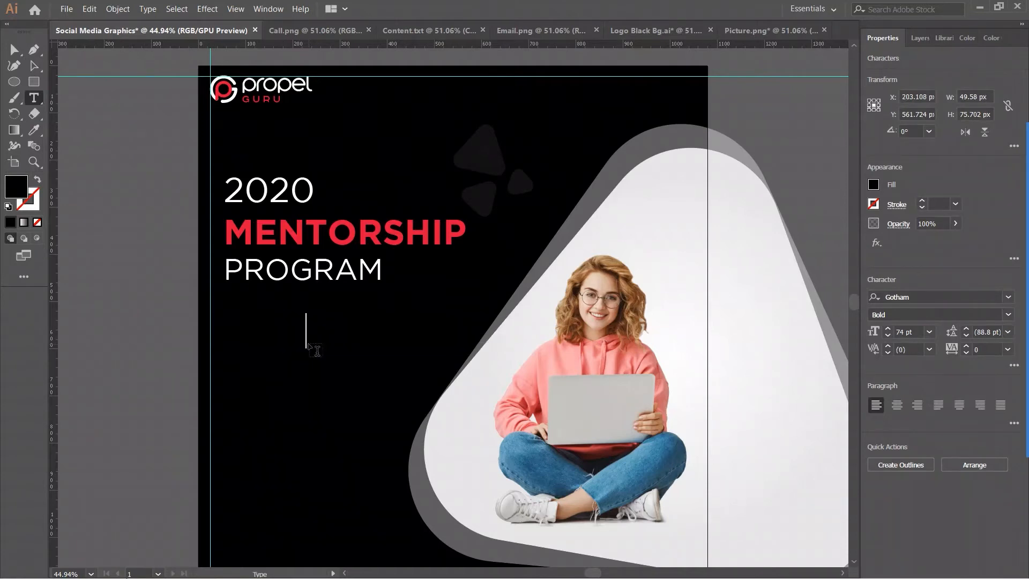
{"action": "double_click", "coordinate": [16, 186]}
{"action": "left_click_drag", "start_coordinate": [340, 195], "coordinate": [338, 181]}
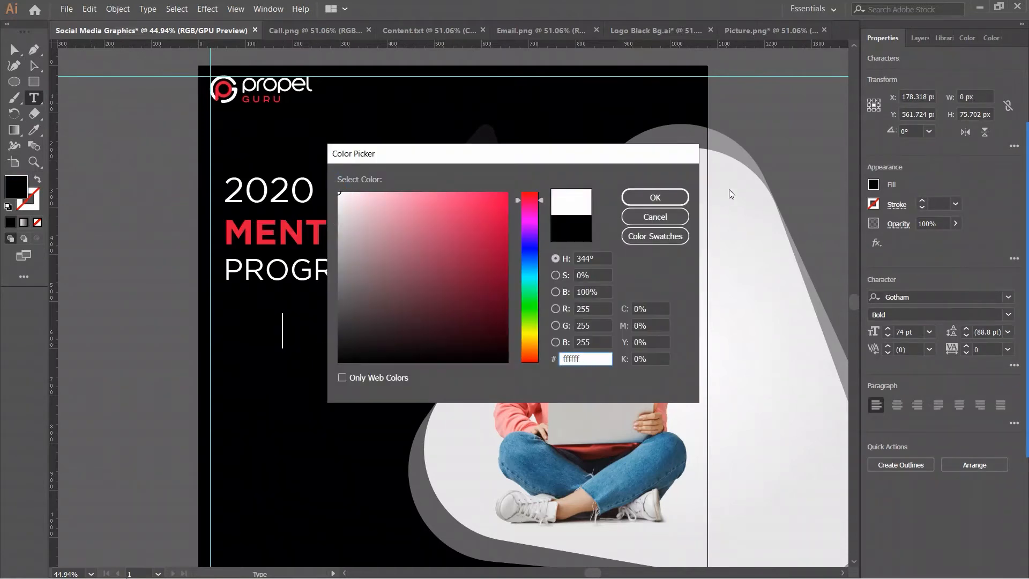
{"action": "left_click", "coordinate": [655, 197]}
{"action": "type", "text": "E"}
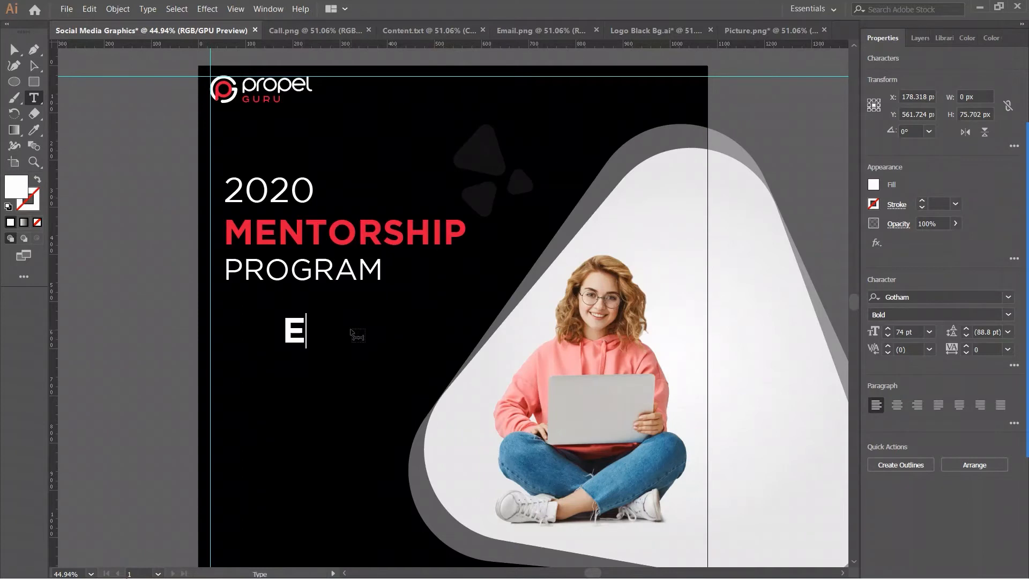
{"action": "type", "text": "nroll"}
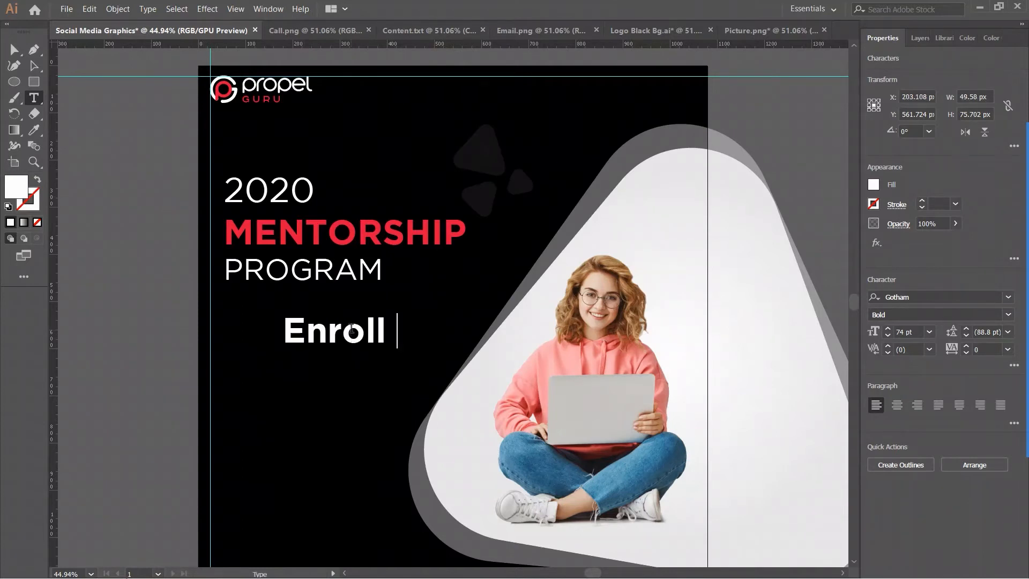
{"action": "type", "text": " Now"}
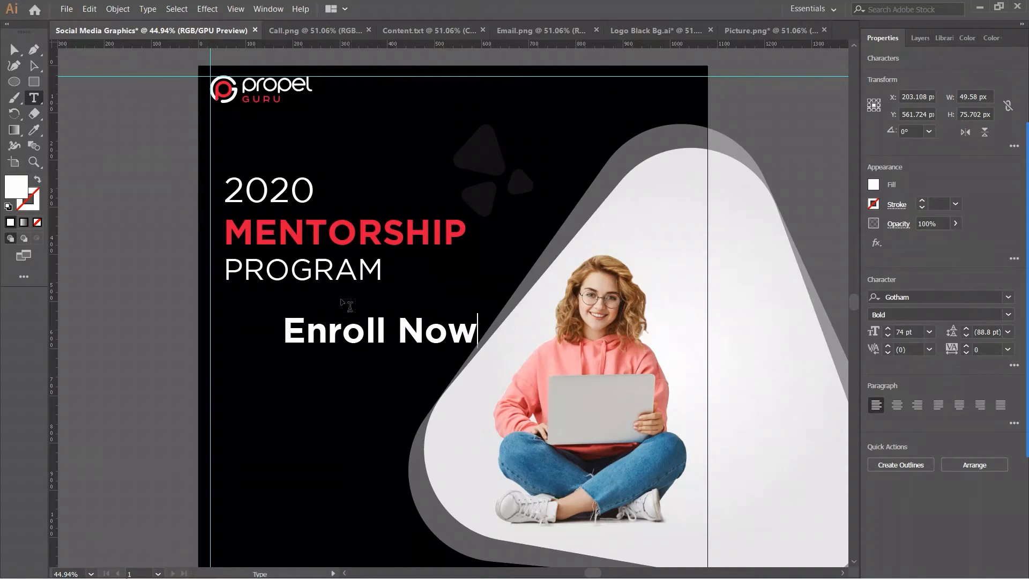
Convert the "Enroll Now" text to uppercase
{"action": "left_click", "coordinate": [34, 65]}
{"action": "left_click", "coordinate": [148, 9]}
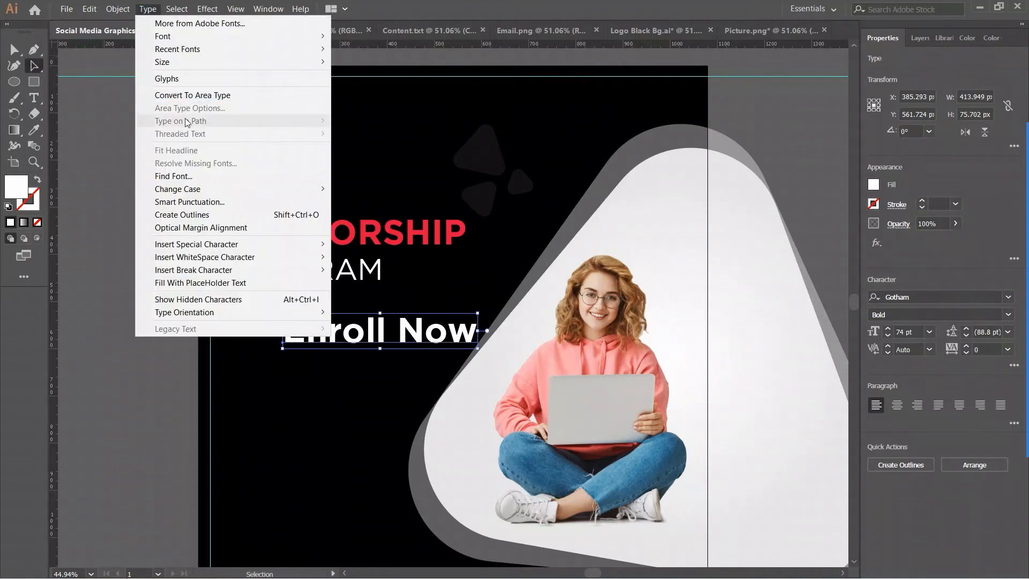
{"action": "mouse_move", "coordinate": [198, 190]}
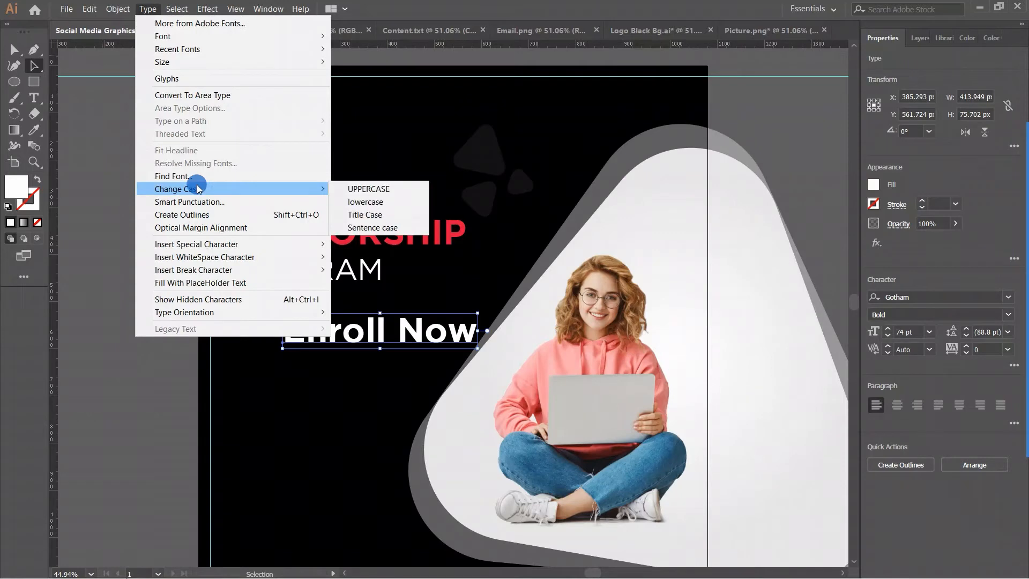
{"action": "left_click", "coordinate": [385, 189]}
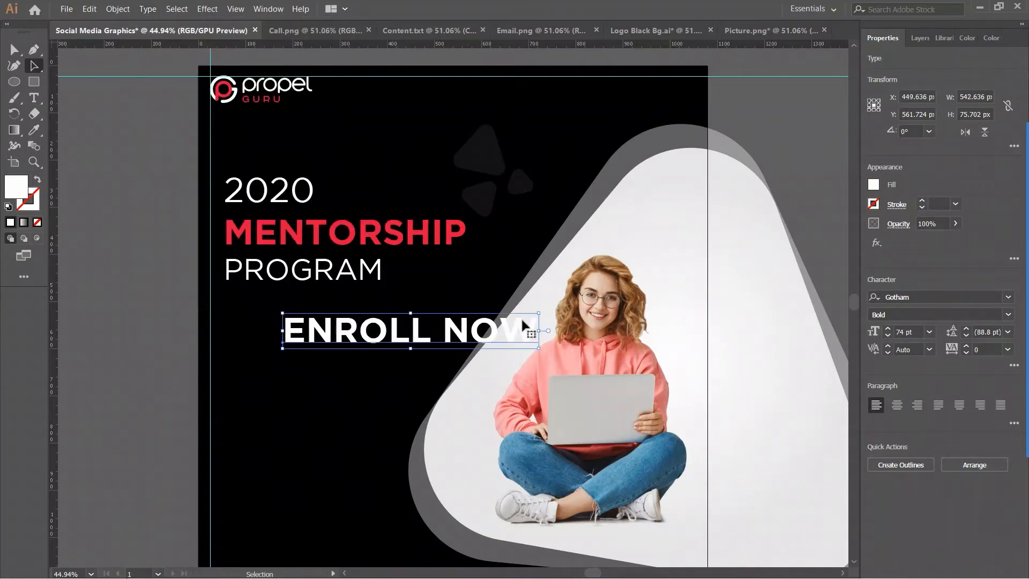
Reduce the ENROLL NOW text to 28 pt and move it lower beneath the heading
{"action": "left_click", "coordinate": [888, 336]}
{"action": "left_click", "coordinate": [888, 336]}
{"action": "left_click", "coordinate": [887, 336]}
{"action": "left_click", "coordinate": [888, 336]}
{"action": "left_click", "coordinate": [887, 336]}
{"action": "left_click", "coordinate": [888, 336]}
{"action": "left_click", "coordinate": [887, 336]}
{"action": "left_click", "coordinate": [887, 336]}
{"action": "left_click", "coordinate": [887, 336]}
{"action": "left_click", "coordinate": [888, 336]}
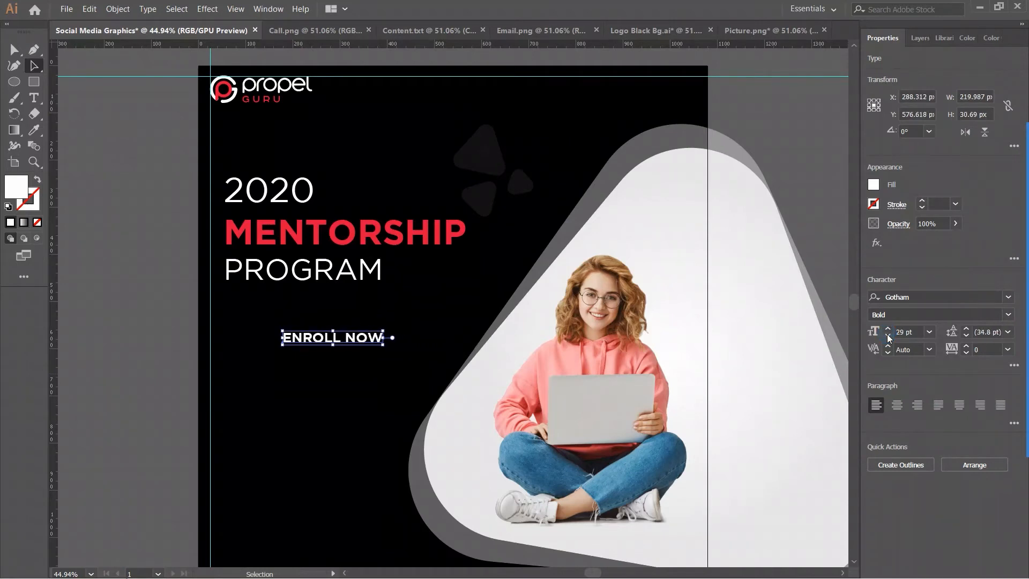
{"action": "left_click", "coordinate": [887, 336]}
{"action": "left_click_drag", "start_coordinate": [356, 345], "coordinate": [343, 399]}
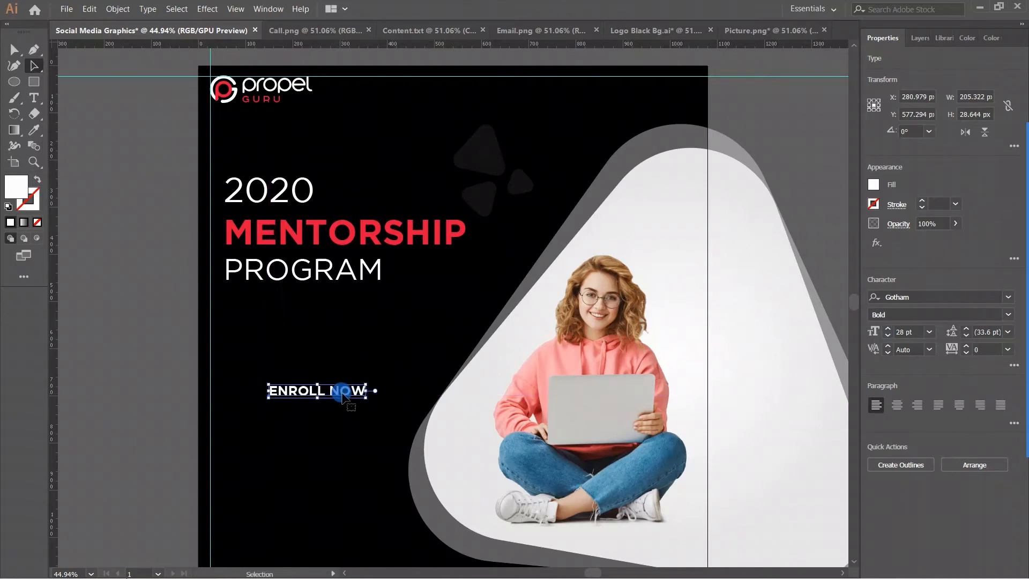
Draw a rectangle about 159 x 39 px beneath PROGRAM and color it with the red sampled from the Propel Guru logo
{"action": "left_click", "coordinate": [35, 87]}
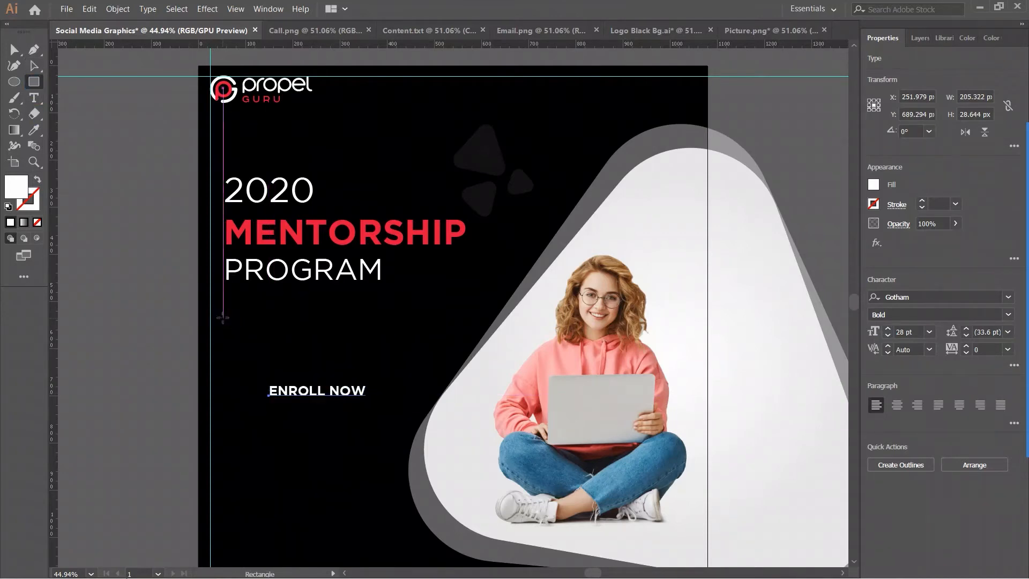
{"action": "left_click_drag", "start_coordinate": [223, 318], "coordinate": [298, 336]}
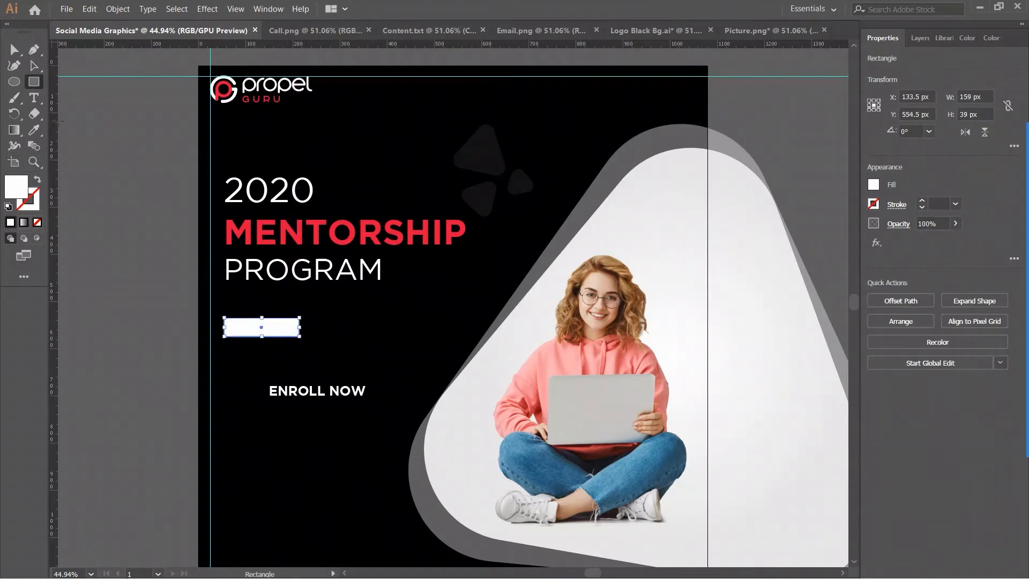
{"action": "left_click", "coordinate": [33, 130]}
{"action": "left_click", "coordinate": [232, 98]}
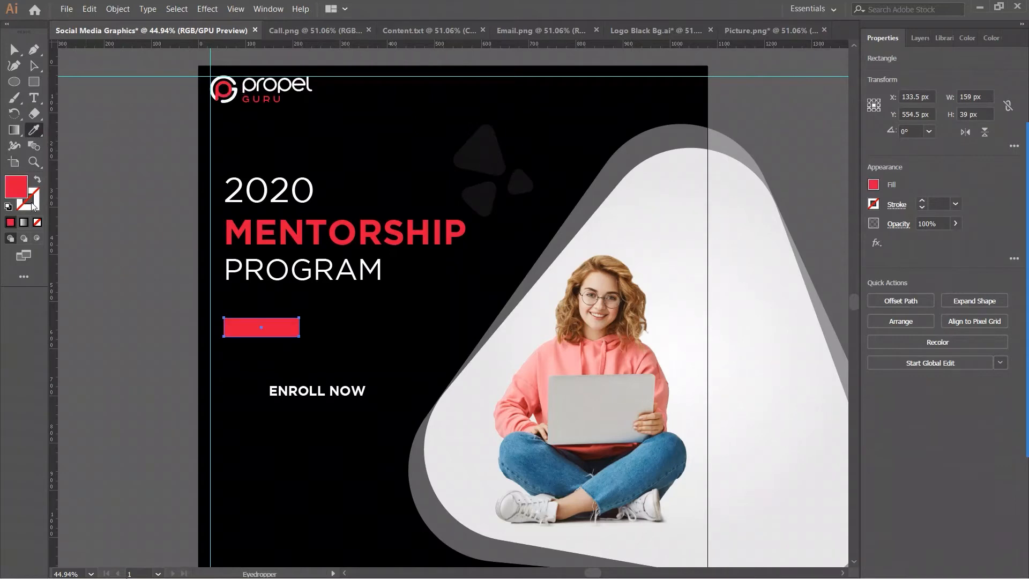
{"action": "left_click", "coordinate": [11, 222]}
{"action": "left_click", "coordinate": [11, 222]}
{"action": "left_click", "coordinate": [34, 65]}
{"action": "left_click", "coordinate": [120, 233]}
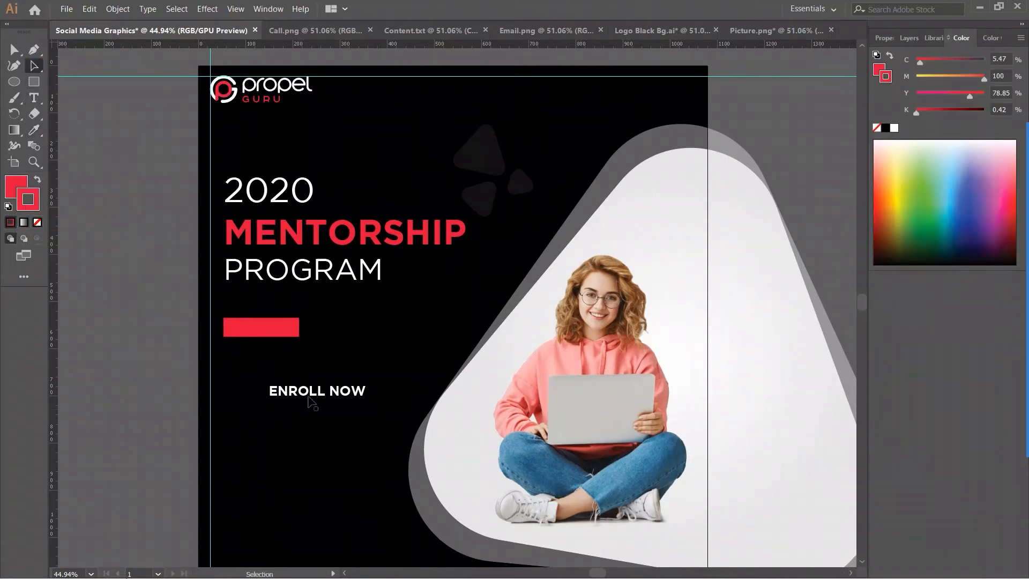
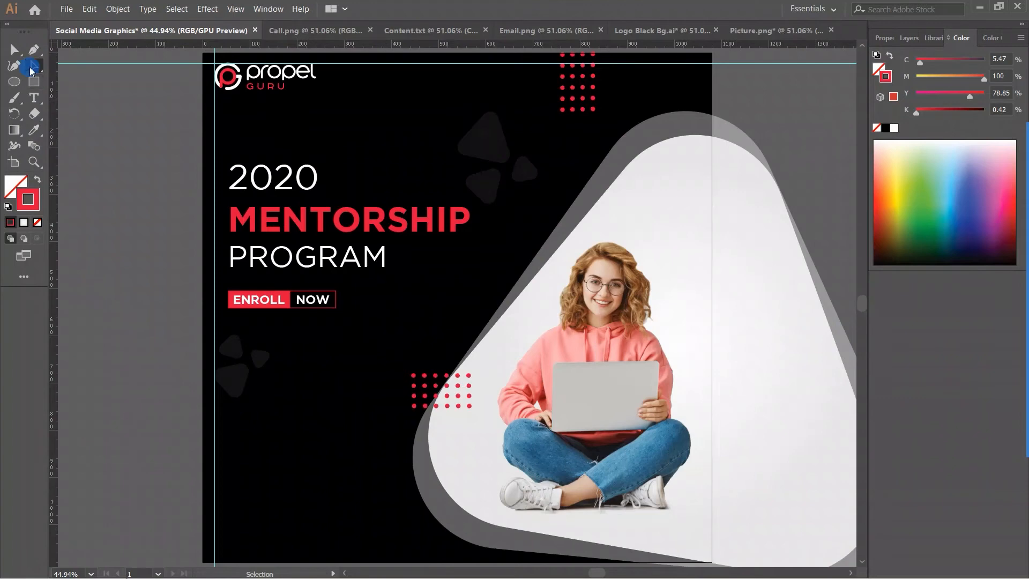
Draw a vertical dotted line about 419 px long below the ENROLL NOW button
{"action": "left_click", "coordinate": [33, 67]}
{"action": "left_click", "coordinate": [89, 99]}
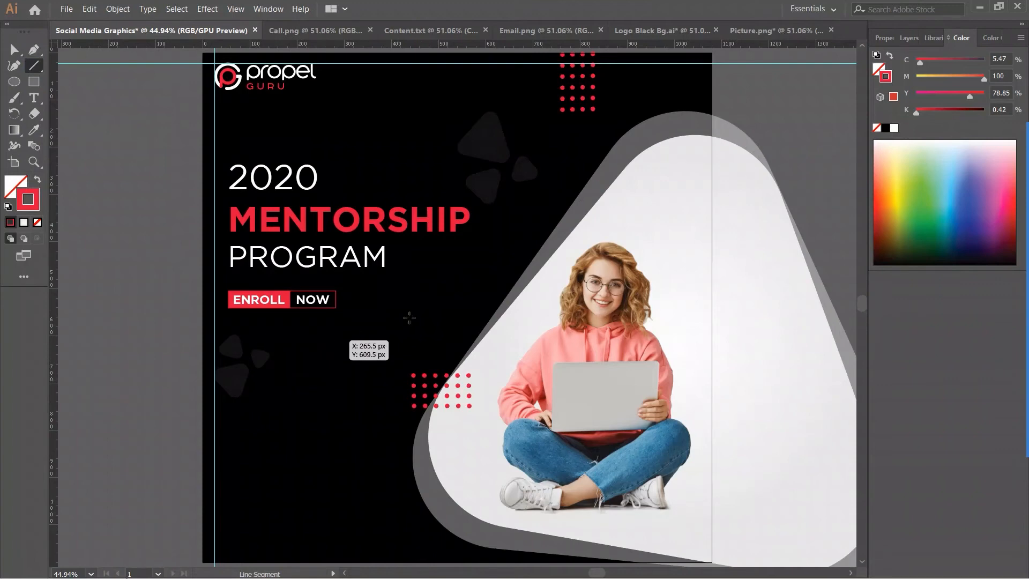
{"action": "left_click_drag", "start_coordinate": [359, 323], "coordinate": [359, 519]}
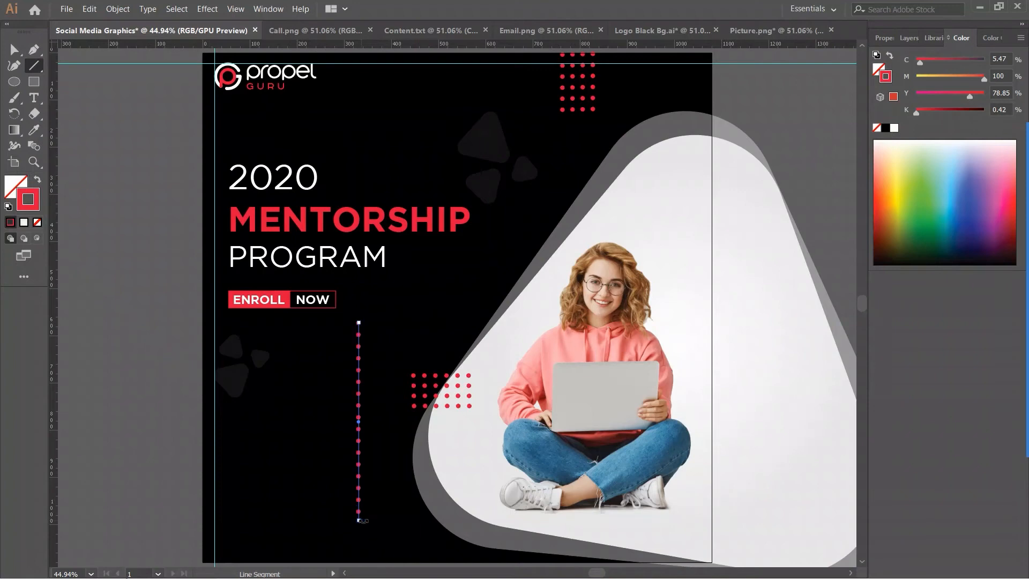
{"action": "key", "text": "ctrl"}
Change the dotted line's stroke to light grey and place a copy of it about 222 px to its left
{"action": "double_click", "coordinate": [35, 208]}
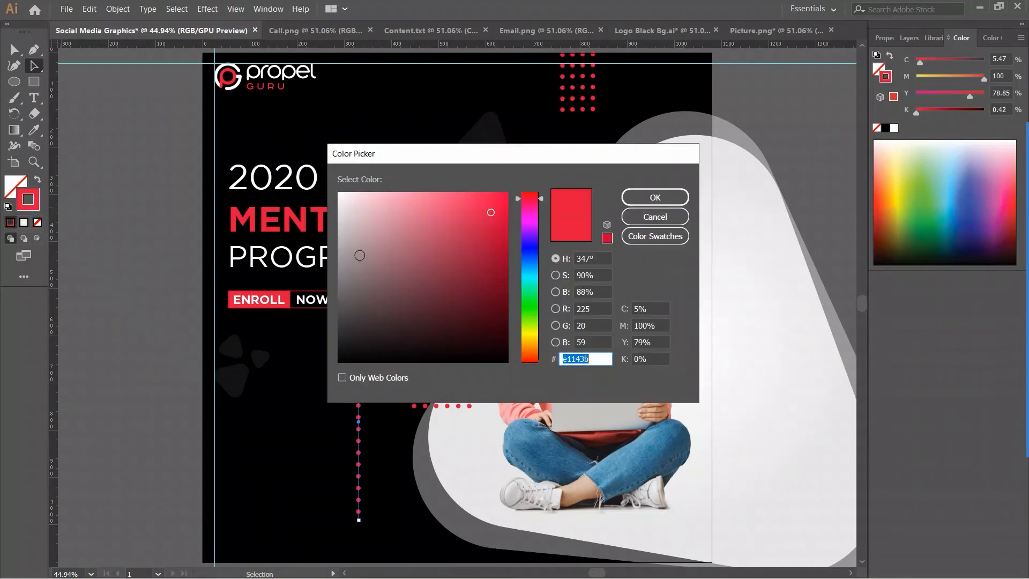
{"action": "left_click", "coordinate": [342, 219]}
{"action": "left_click_drag", "start_coordinate": [342, 219], "coordinate": [334, 215]}
{"action": "left_click", "coordinate": [626, 199]}
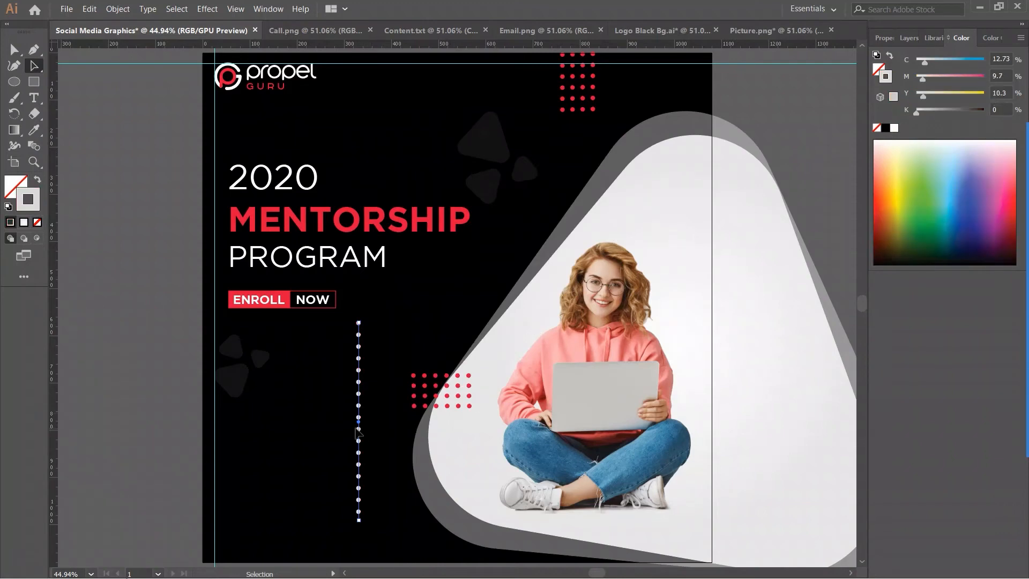
{"action": "left_click_drag", "start_coordinate": [359, 429], "coordinate": [254, 428]}
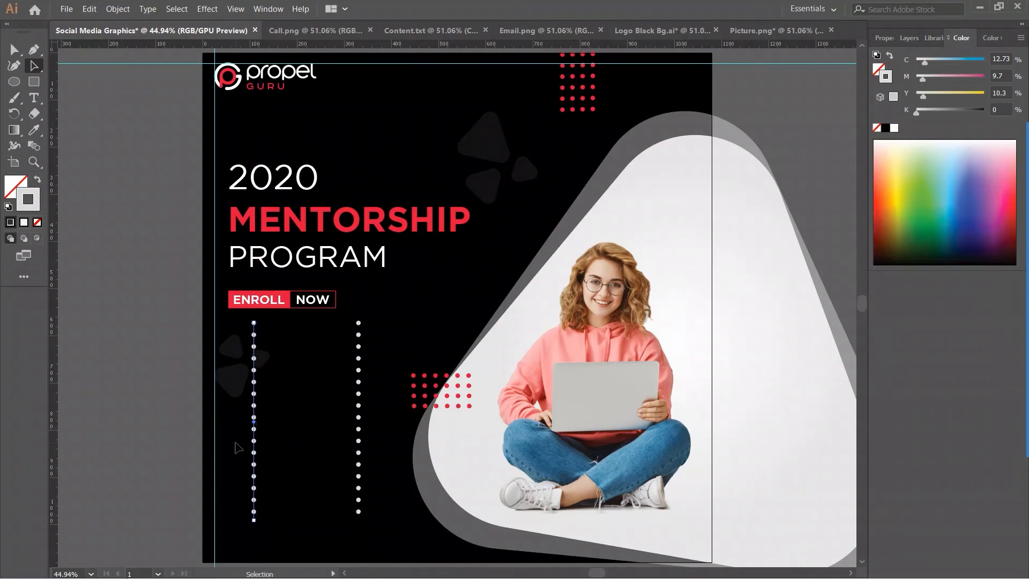
Blend the two grey dotted lines into a dot grid with spacing set to 8 specified steps
{"action": "left_click_drag", "start_coordinate": [229, 443], "coordinate": [393, 487]}
{"action": "double_click", "coordinate": [34, 146]}
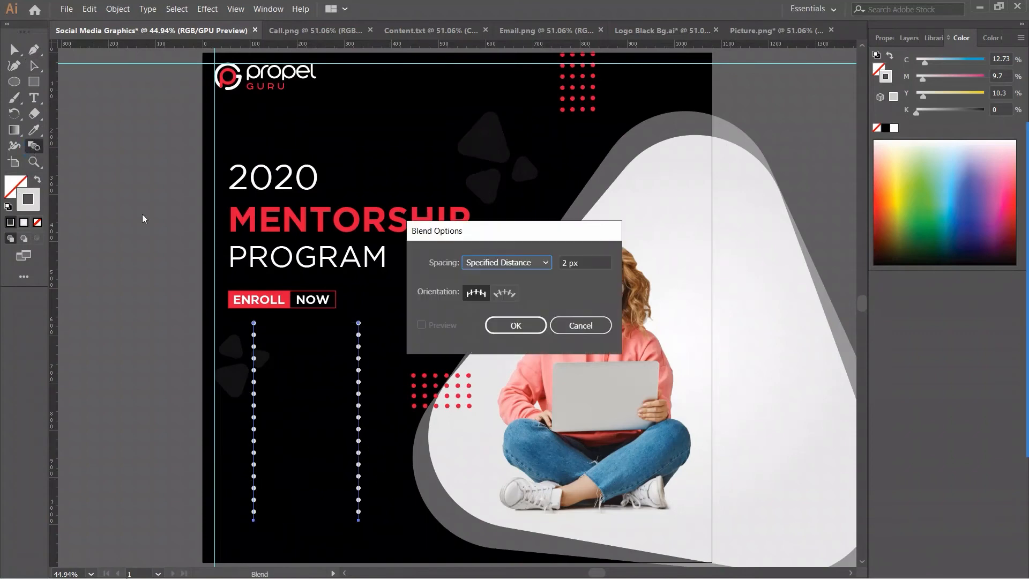
{"action": "left_click_drag", "start_coordinate": [566, 263], "coordinate": [554, 268]}
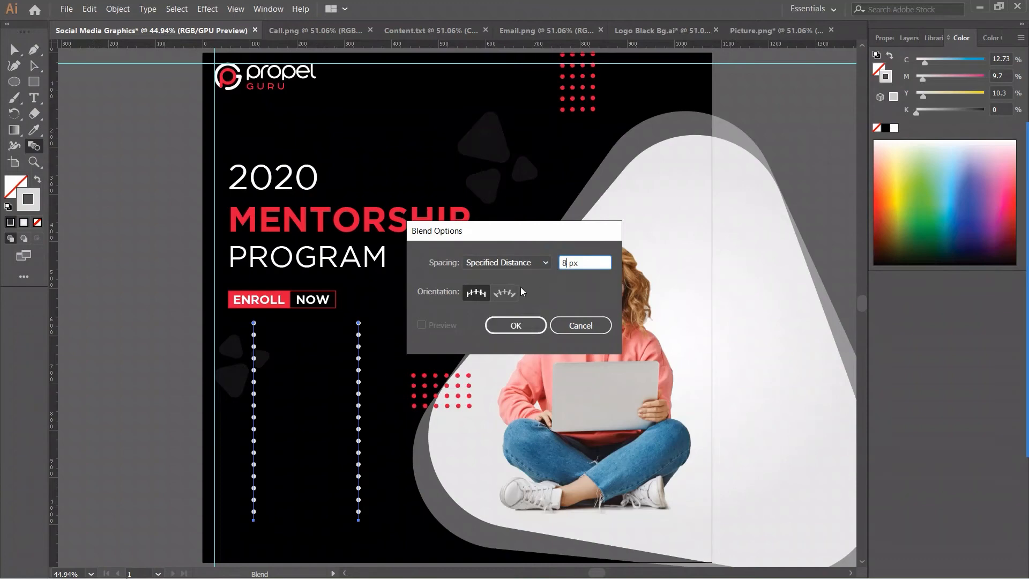
{"action": "left_click", "coordinate": [545, 262]}
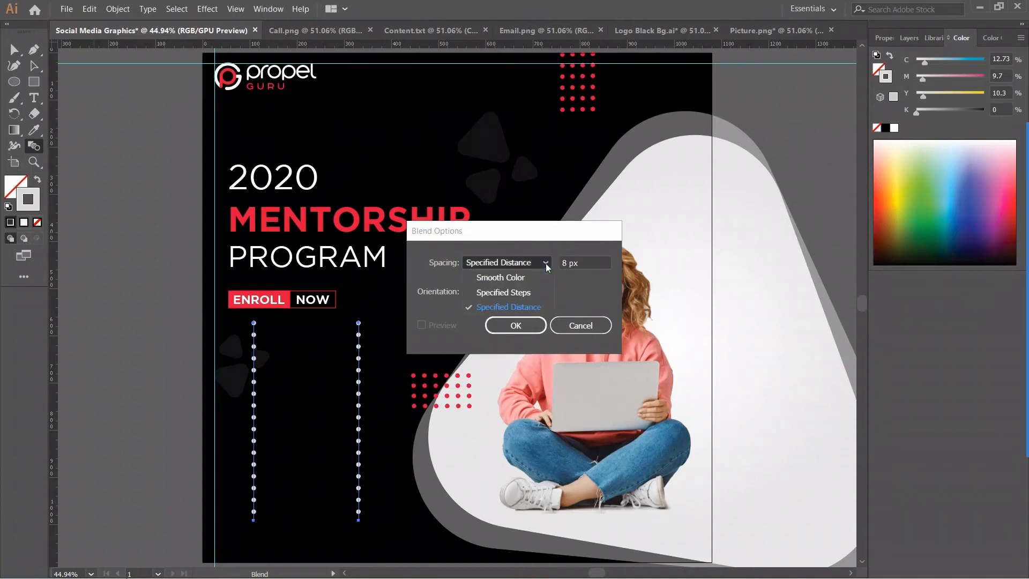
{"action": "left_click", "coordinate": [531, 293]}
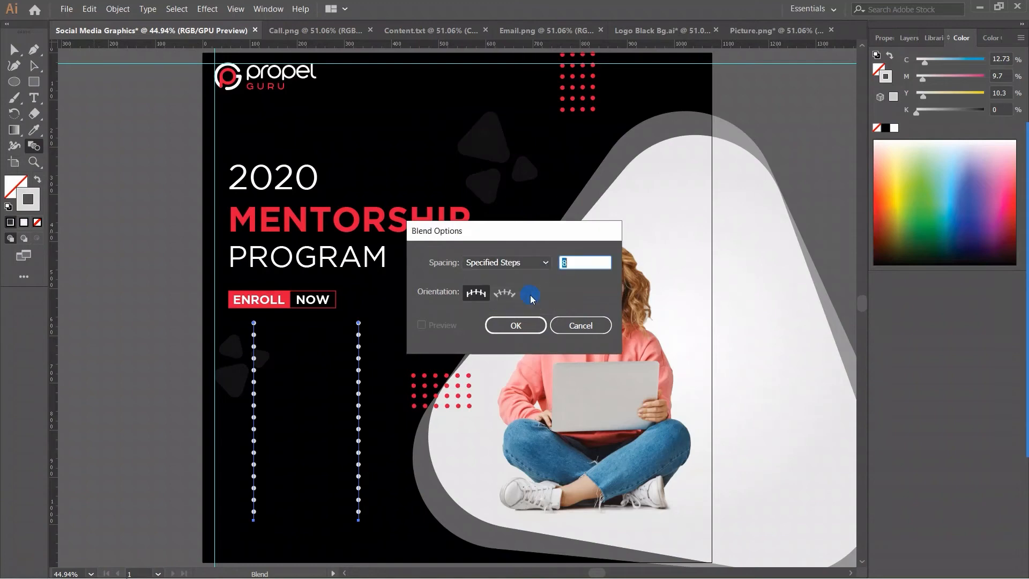
{"action": "left_click", "coordinate": [529, 324]}
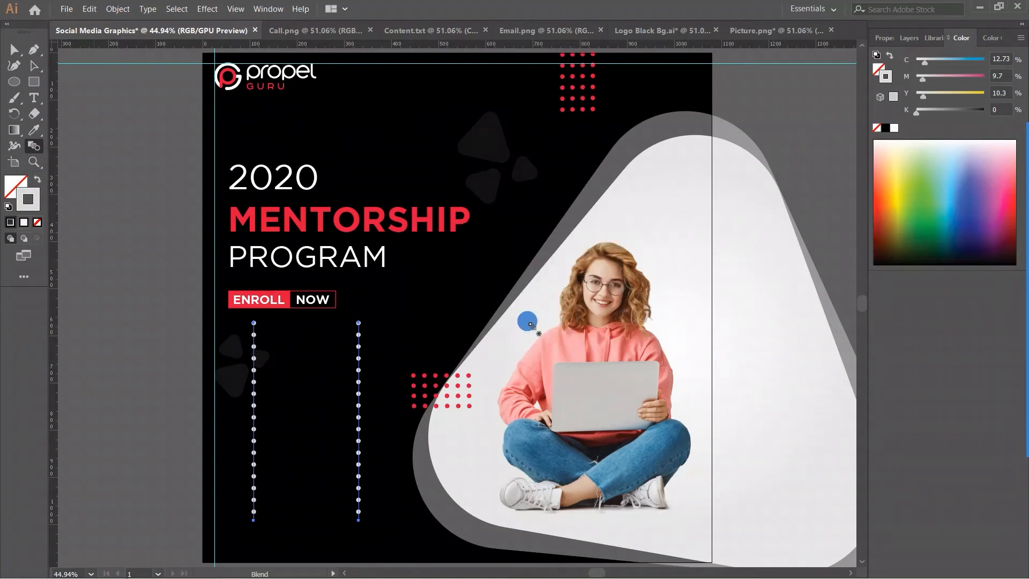
{"action": "left_click", "coordinate": [117, 9]}
{"action": "mouse_move", "coordinate": [159, 303]}
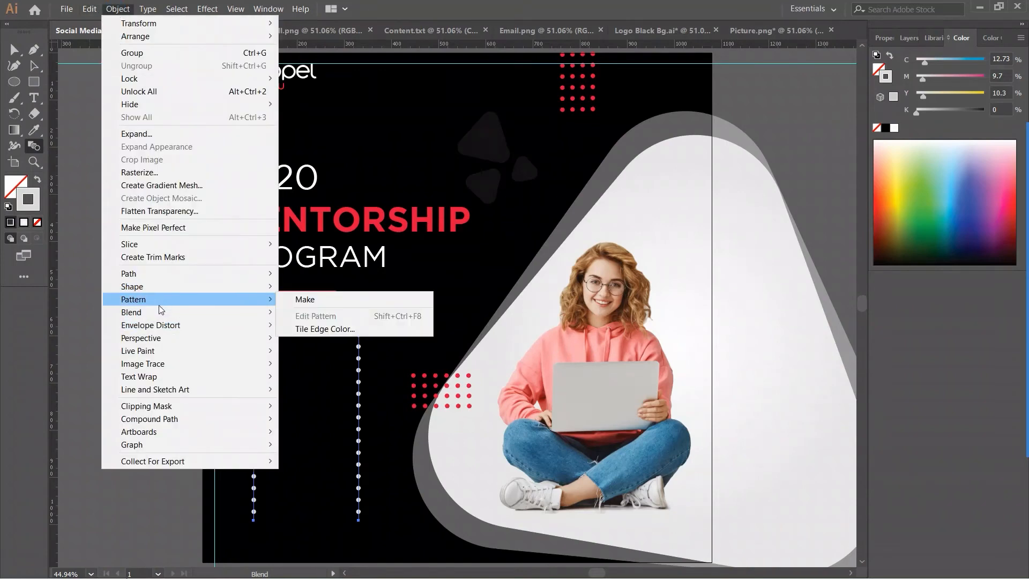
{"action": "left_click", "coordinate": [321, 306]}
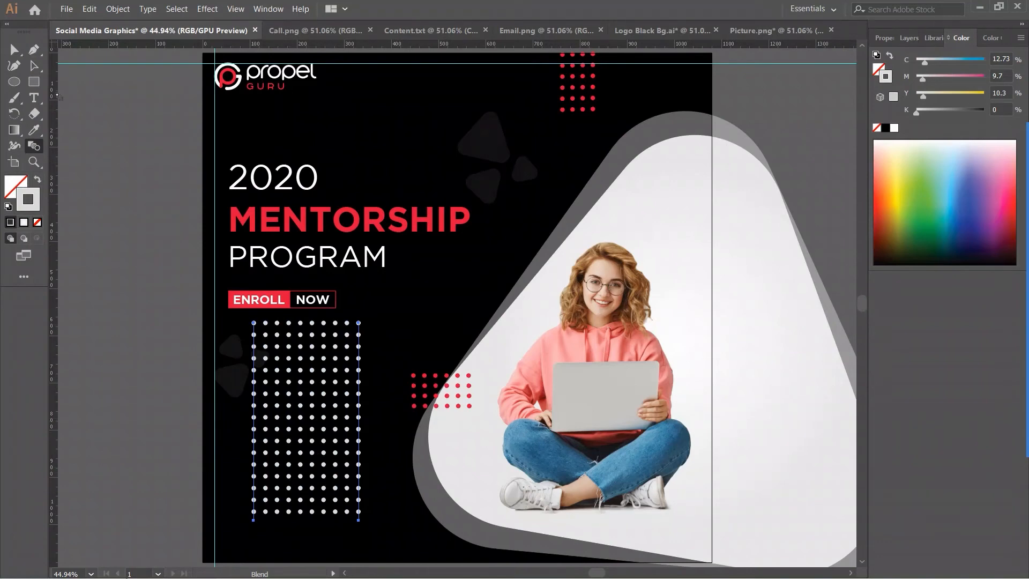
Set the stroke of the blend's leftmost line to 2 pt so the dots taper in size toward that side
{"action": "left_click", "coordinate": [36, 66]}
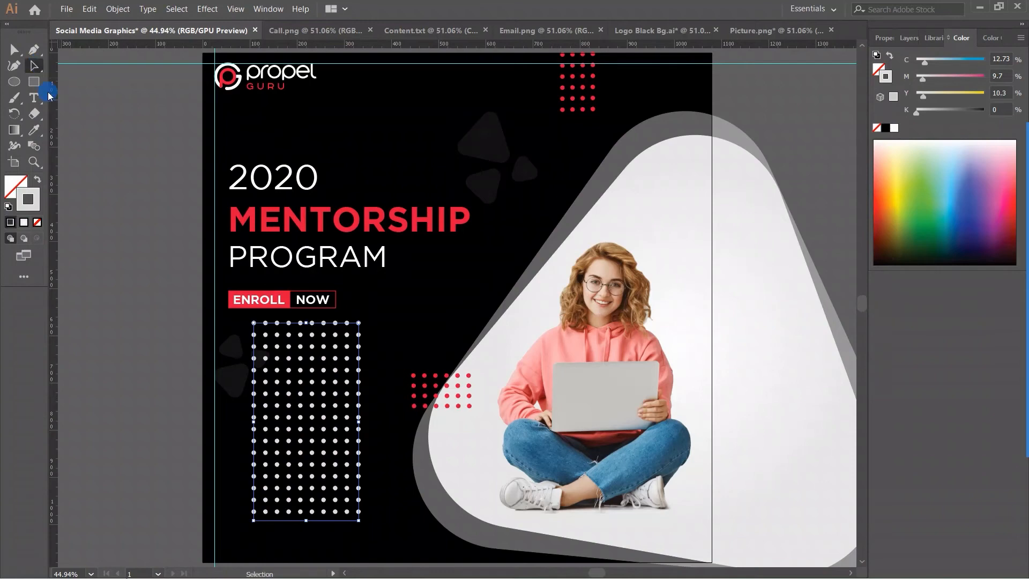
{"action": "double_click", "coordinate": [253, 404]}
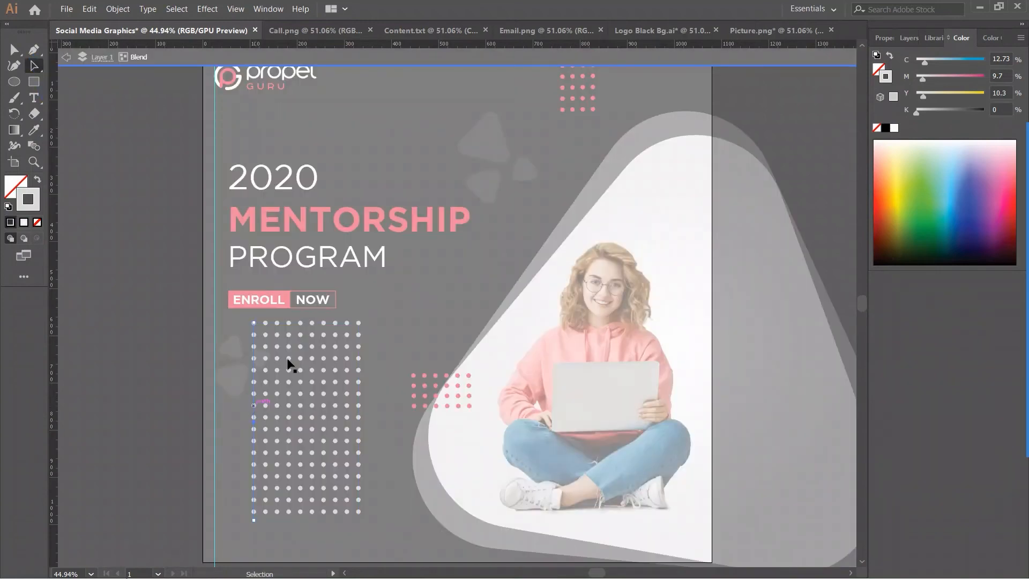
{"action": "left_click", "coordinate": [877, 39]}
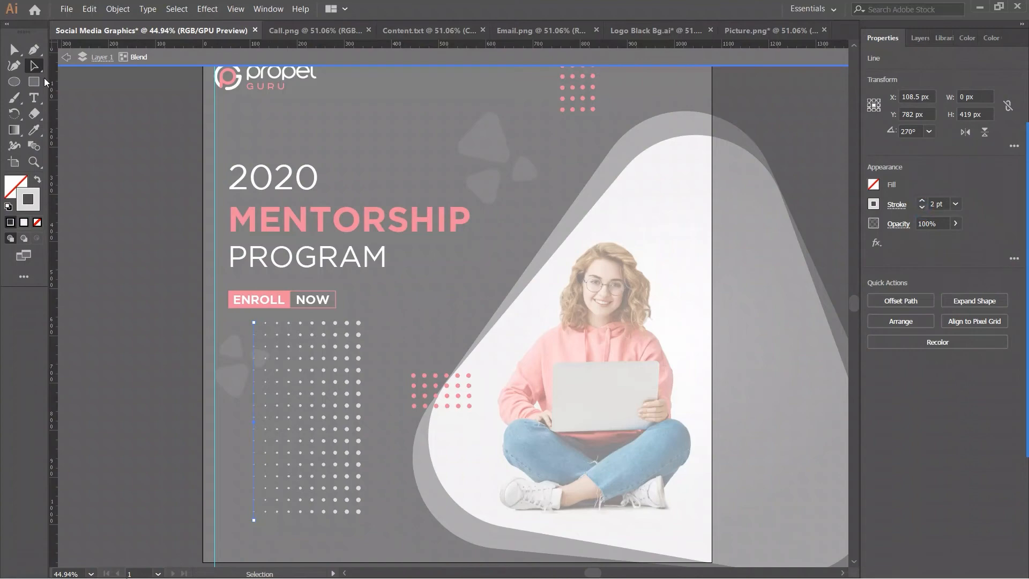
{"action": "double_click", "coordinate": [132, 185]}
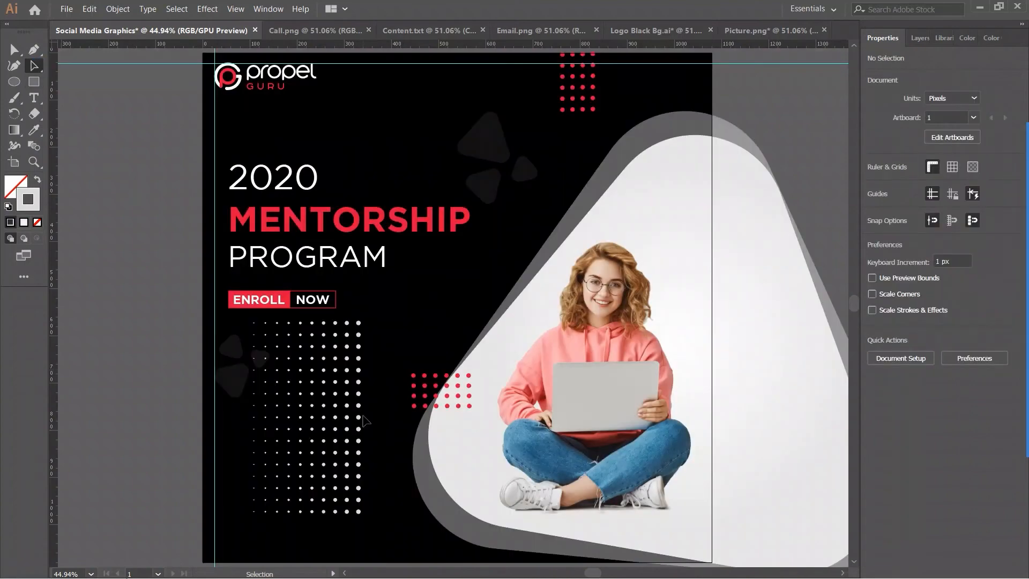
Move the dot grid onto the upper part of the white triangle and stretch its height to about 615 px
{"action": "left_click_drag", "start_coordinate": [360, 406], "coordinate": [704, 224]}
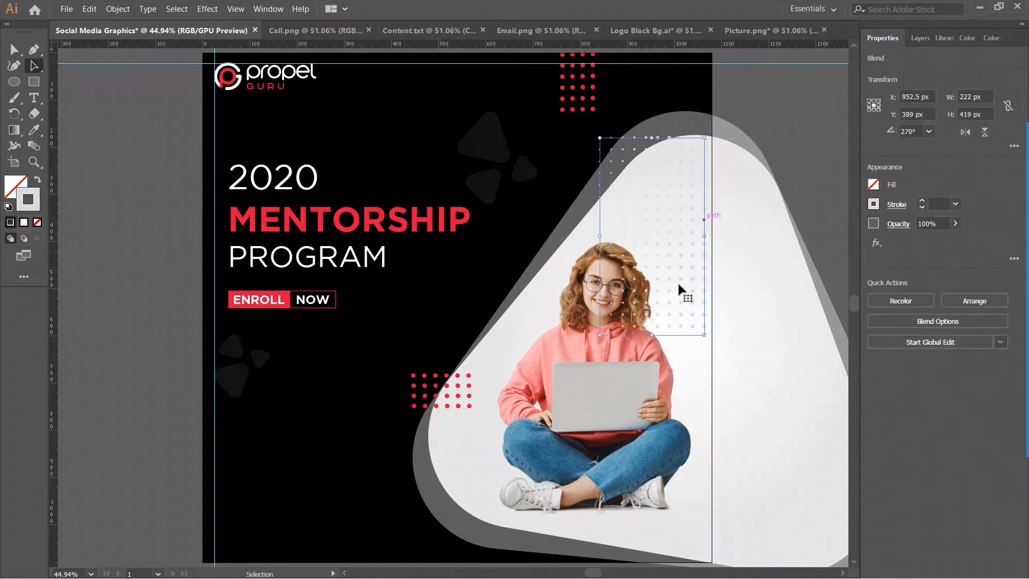
{"action": "left_click_drag", "start_coordinate": [651, 335], "coordinate": [654, 427]}
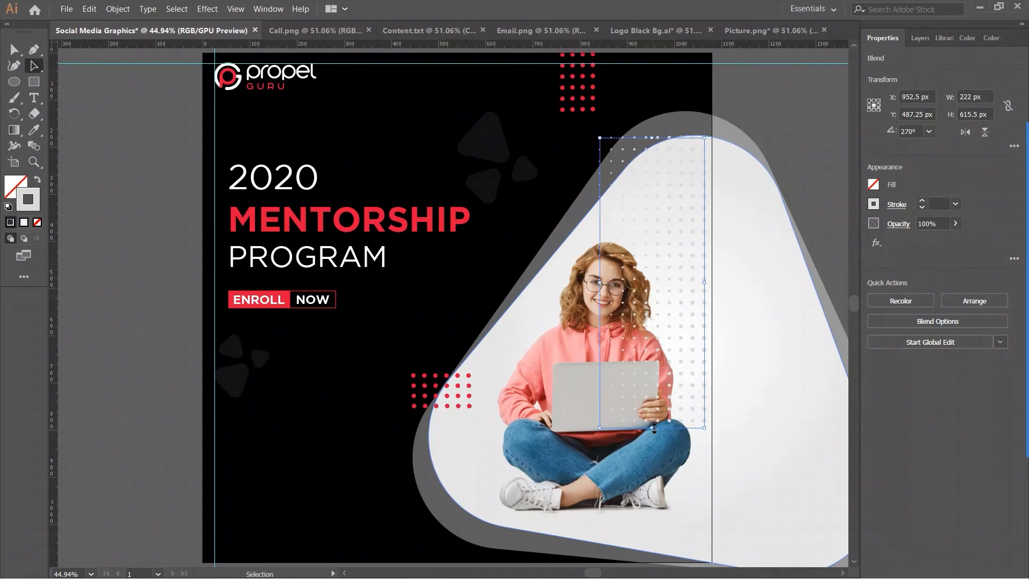
Paste a copy of the white triangle in place, bring it to the front and clip the dot grid with it
{"action": "left_click", "coordinate": [770, 201]}
{"action": "key", "text": "a"}
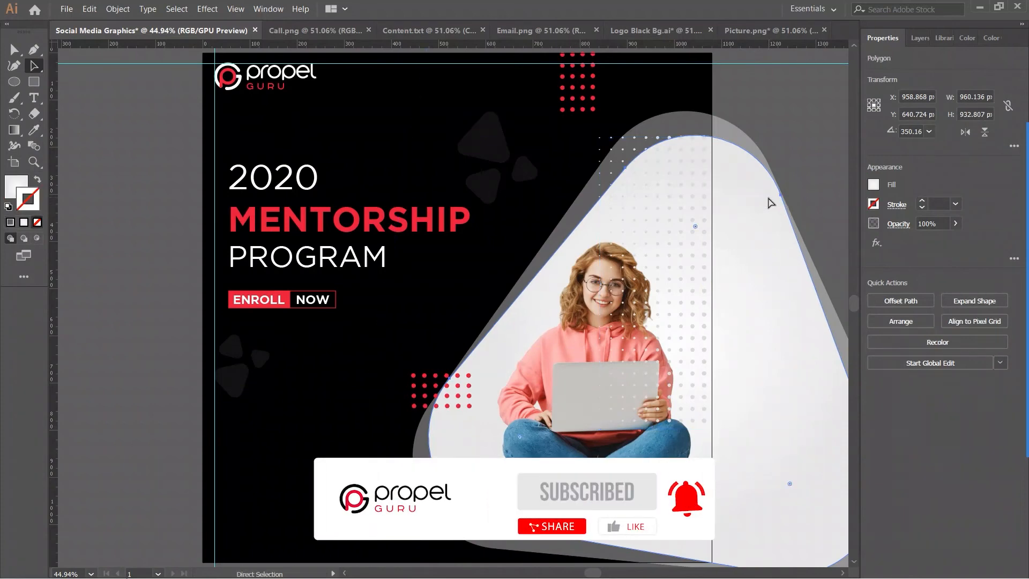
{"action": "key", "text": "ctrl+f"}
{"action": "right_click", "coordinate": [765, 201]}
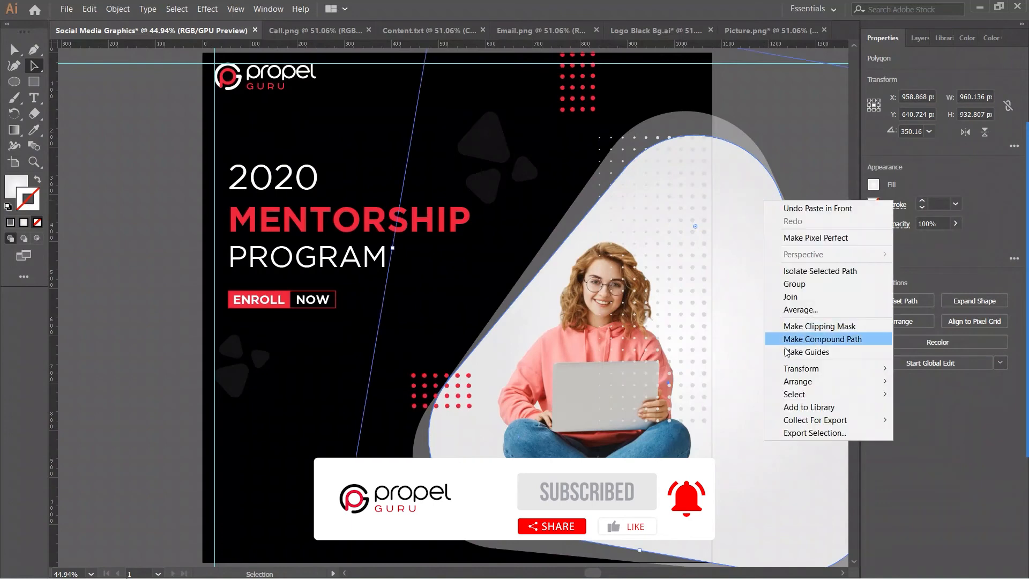
{"action": "mouse_move", "coordinate": [795, 387]}
{"action": "left_click", "coordinate": [690, 383]}
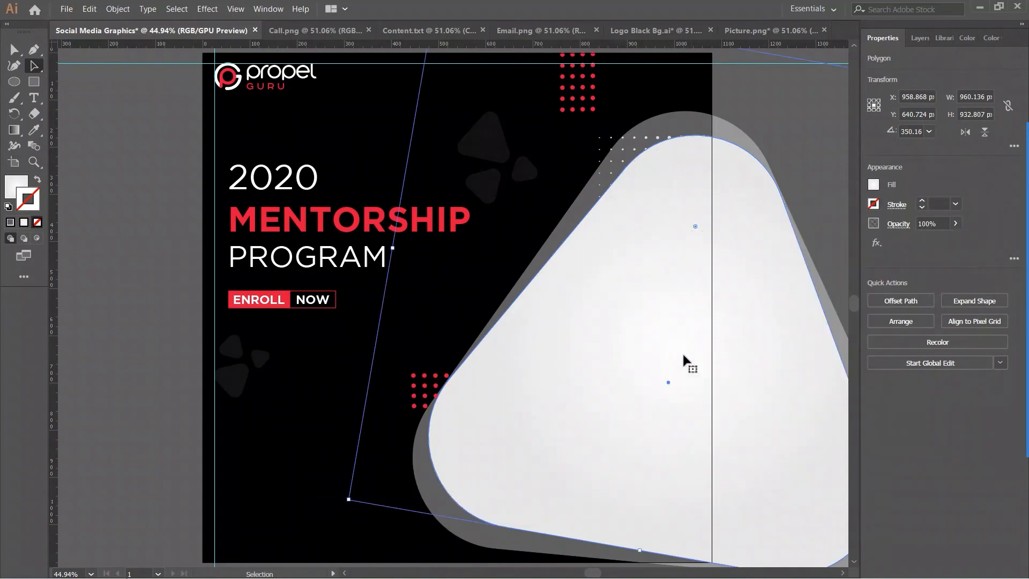
{"action": "left_click", "coordinate": [647, 139], "text": "shift"}
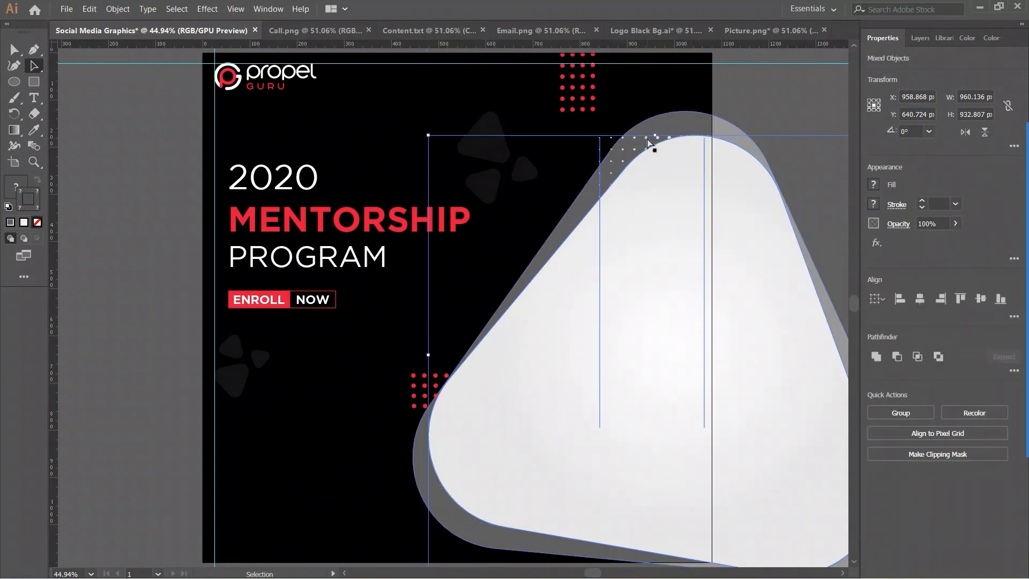
{"action": "right_click", "coordinate": [696, 162], "text": "ctrl"}
{"action": "left_click", "coordinate": [735, 247]}
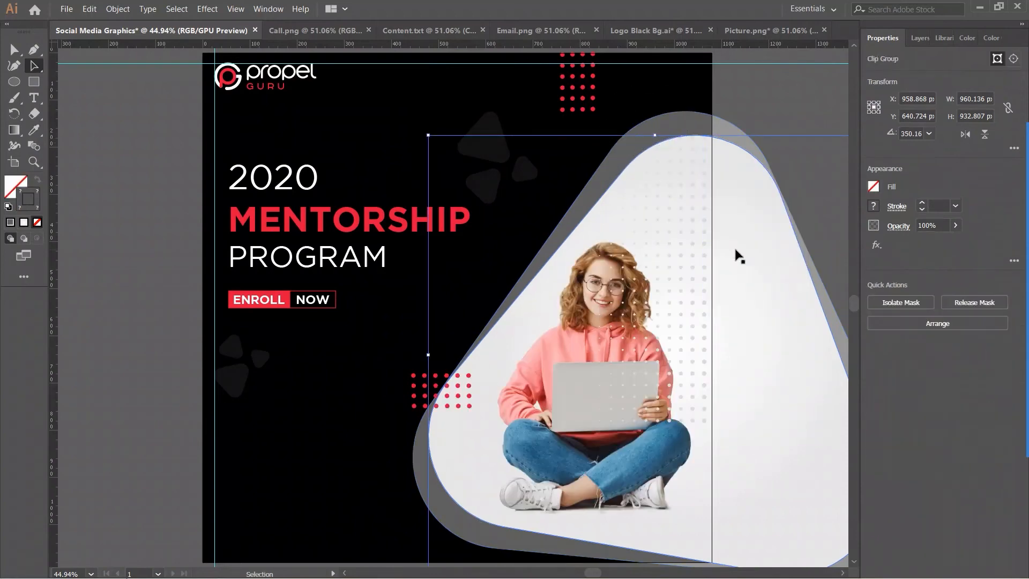
Unlock all locked objects, including the picture and the black background
{"action": "left_click", "coordinate": [551, 373]}
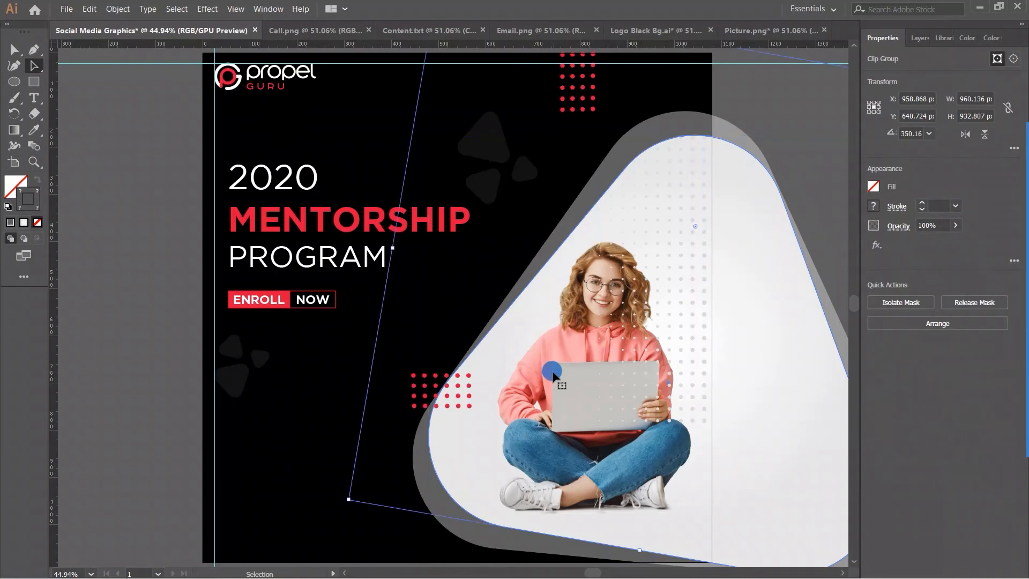
{"action": "left_click", "coordinate": [159, 308]}
{"action": "key", "text": "ctrl+z"}
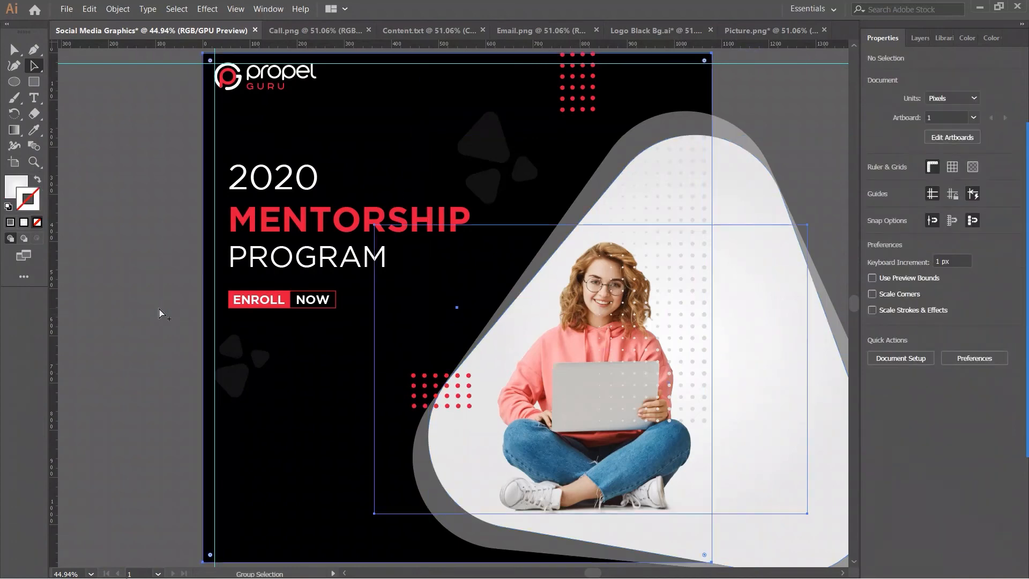
Bring the picture of the woman with the laptop to the front, above the dot grid
{"action": "left_click", "coordinate": [544, 398]}
{"action": "right_click", "coordinate": [544, 398]}
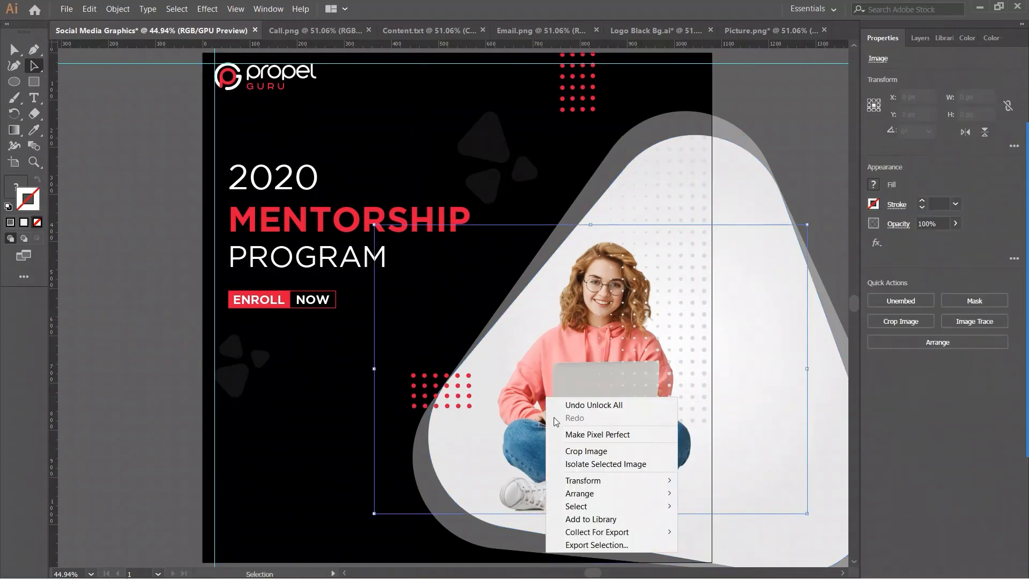
{"action": "mouse_move", "coordinate": [660, 498]}
{"action": "left_click", "coordinate": [696, 493]}
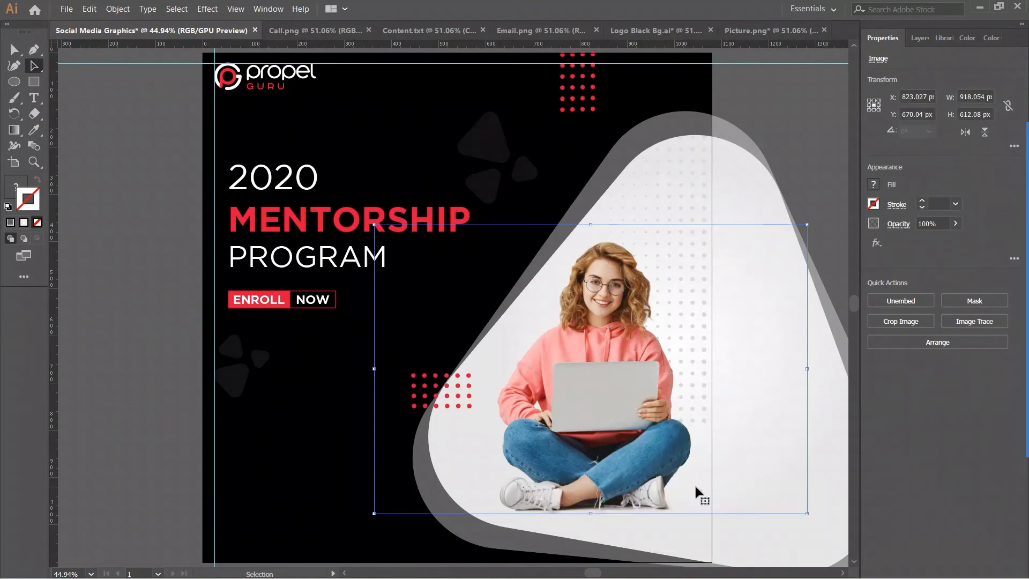
{"action": "left_click", "coordinate": [127, 328]}
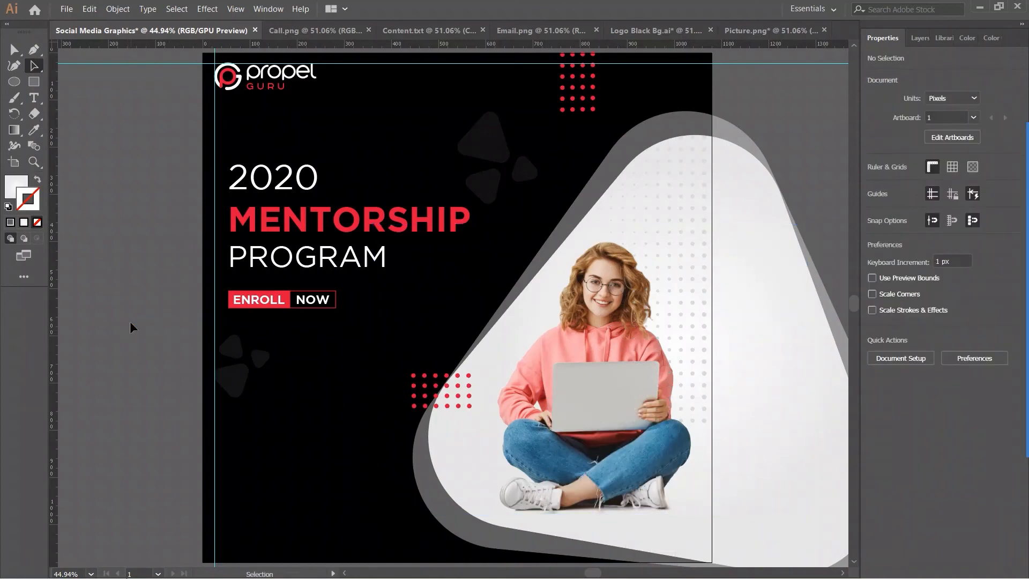
Enlarge the picture of the woman proportionally to about 1002 x 668 px and nudge it into place on the white triangle
{"action": "left_click", "coordinate": [588, 468]}
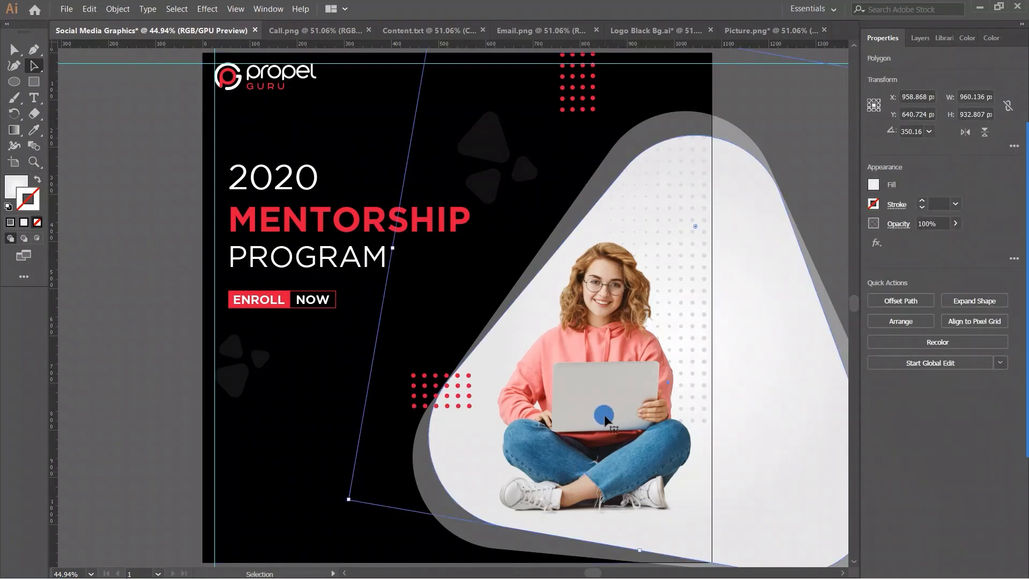
{"action": "left_click", "coordinate": [605, 420]}
{"action": "key", "text": "v"}
{"action": "left_click", "coordinate": [604, 422]}
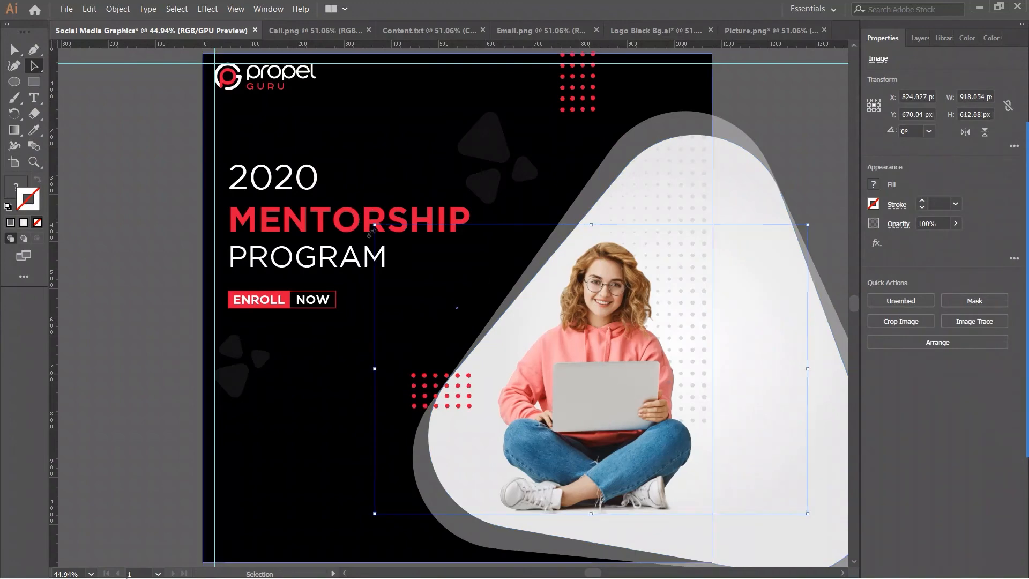
{"action": "left_click_drag", "start_coordinate": [373, 225], "coordinate": [364, 197]}
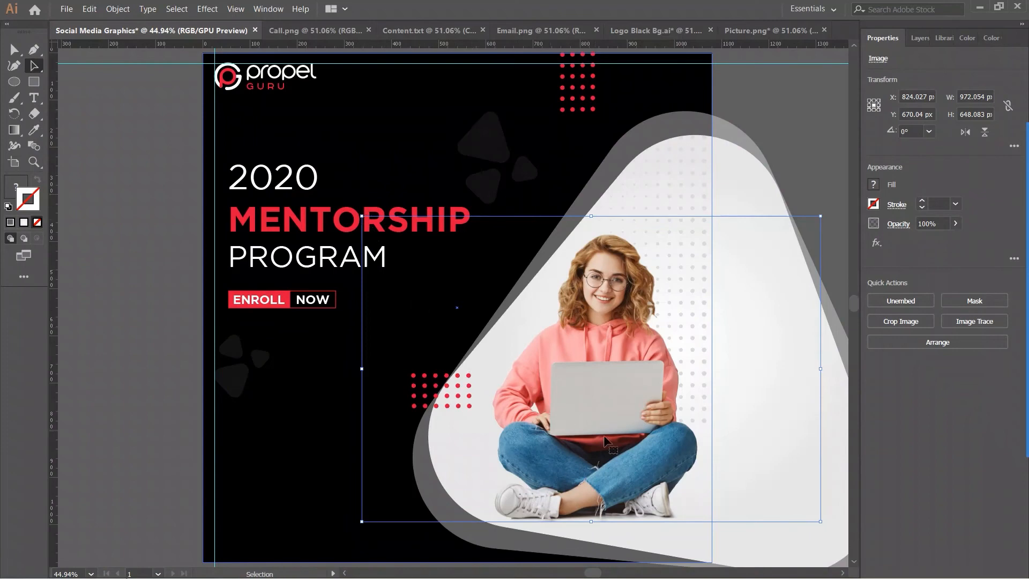
{"action": "left_click_drag", "start_coordinate": [609, 441], "coordinate": [612, 441]}
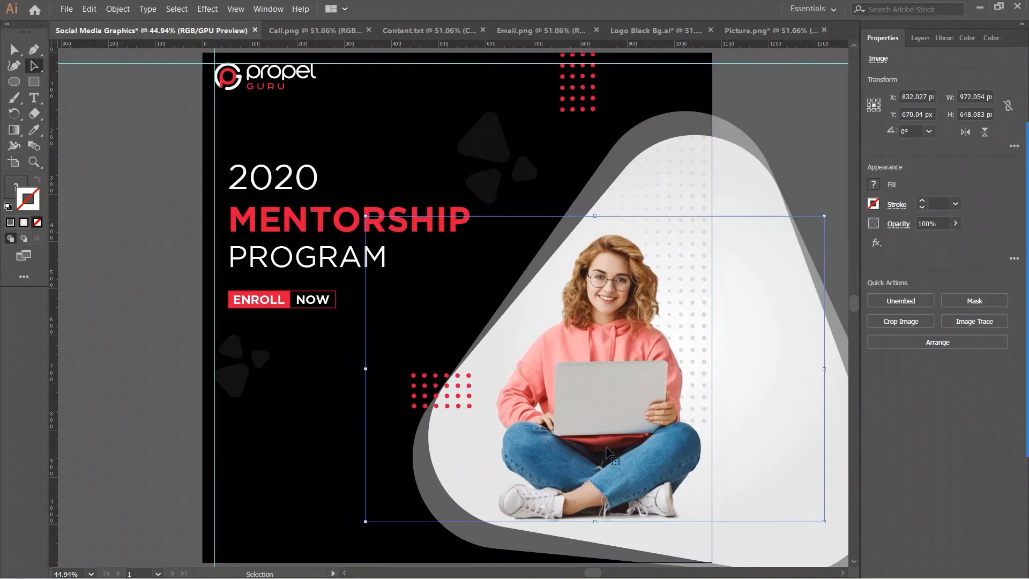
{"action": "key", "text": "Down"}
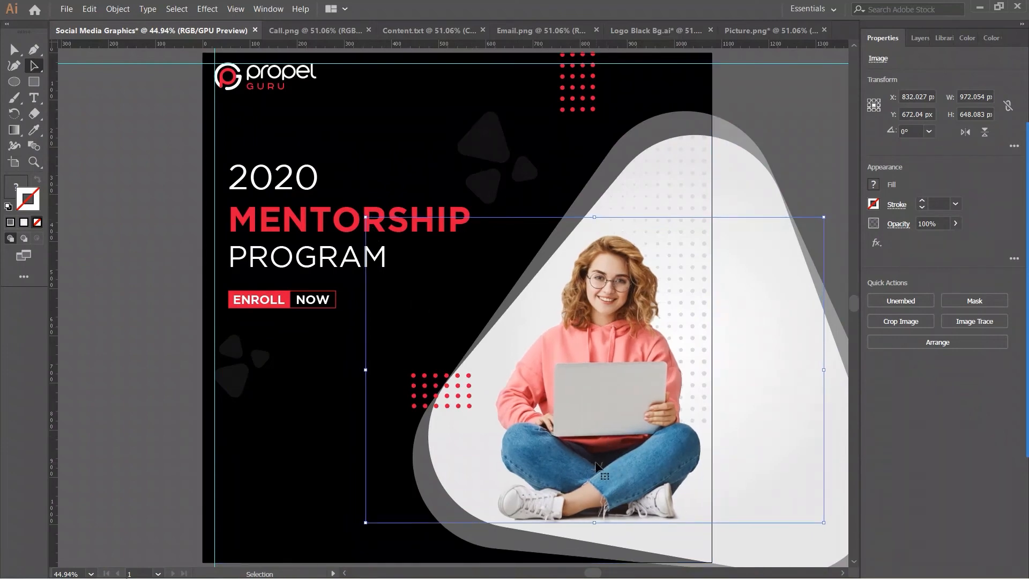
{"action": "left_click_drag", "start_coordinate": [359, 219], "coordinate": [356, 197]}
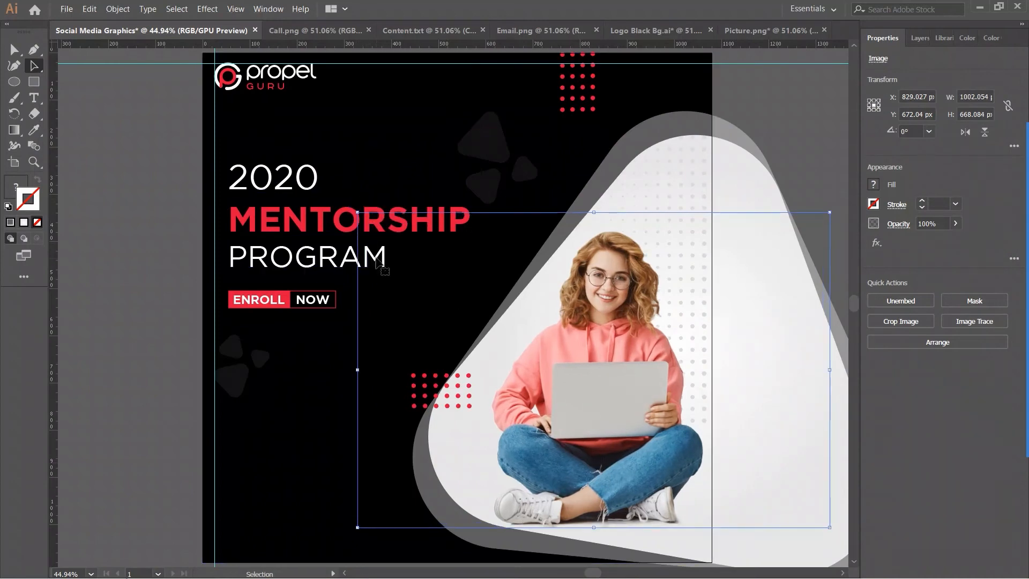
{"action": "key", "text": "Up"}
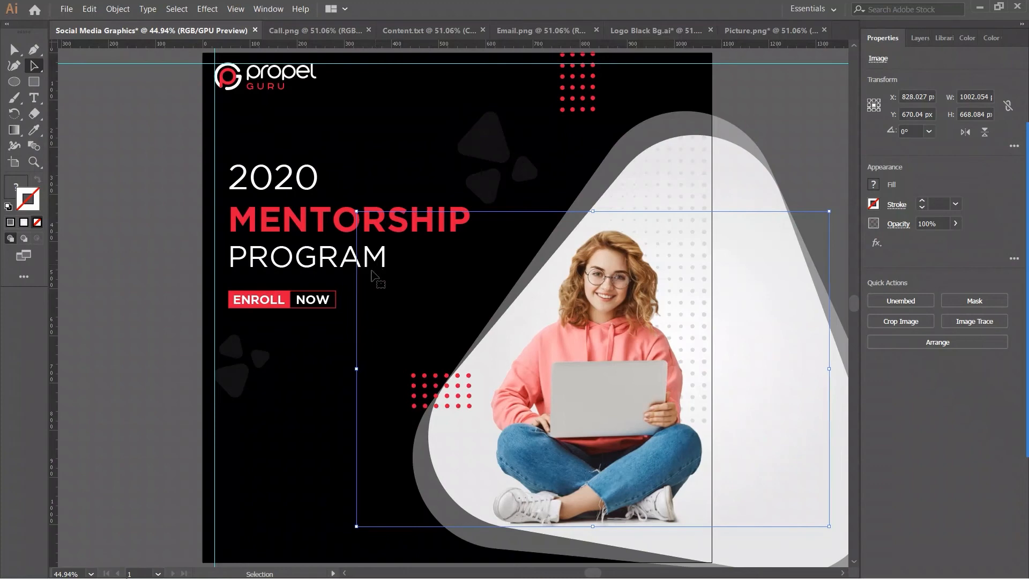
{"action": "left_click", "coordinate": [150, 357]}
Add the text "For more Information" in white on the lower part of the black background
{"action": "scroll", "coordinate": [191, 329], "scroll_direction": "down", "scroll_amount": 1}
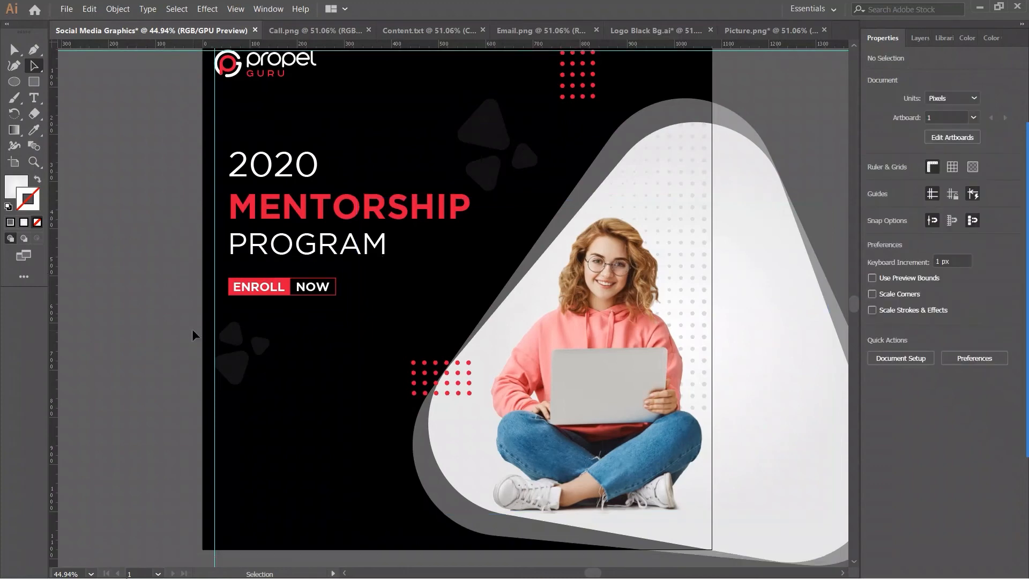
{"action": "left_click", "coordinate": [33, 97]}
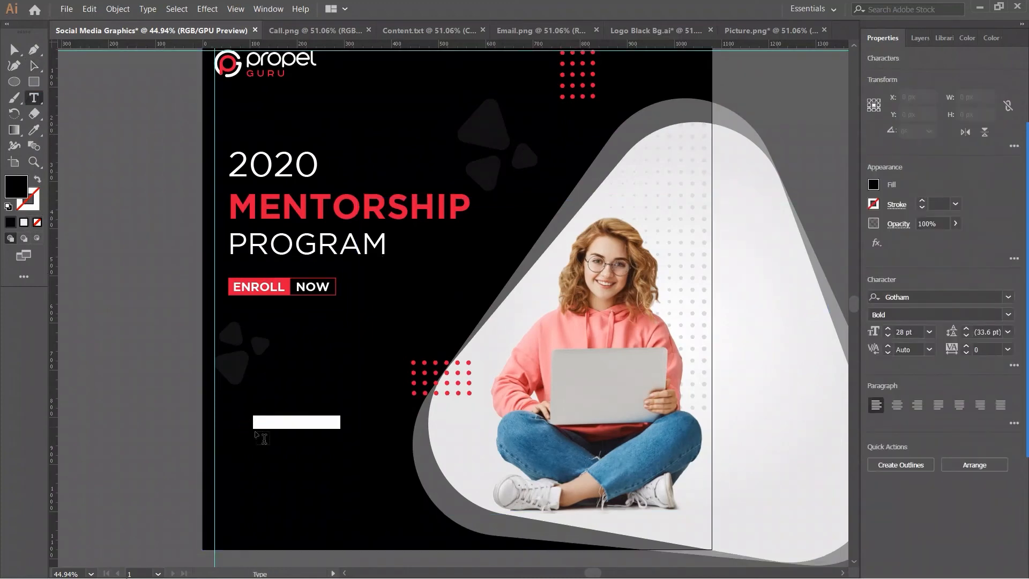
{"action": "left_click", "coordinate": [255, 427]}
{"action": "key", "text": "BackSpace"}
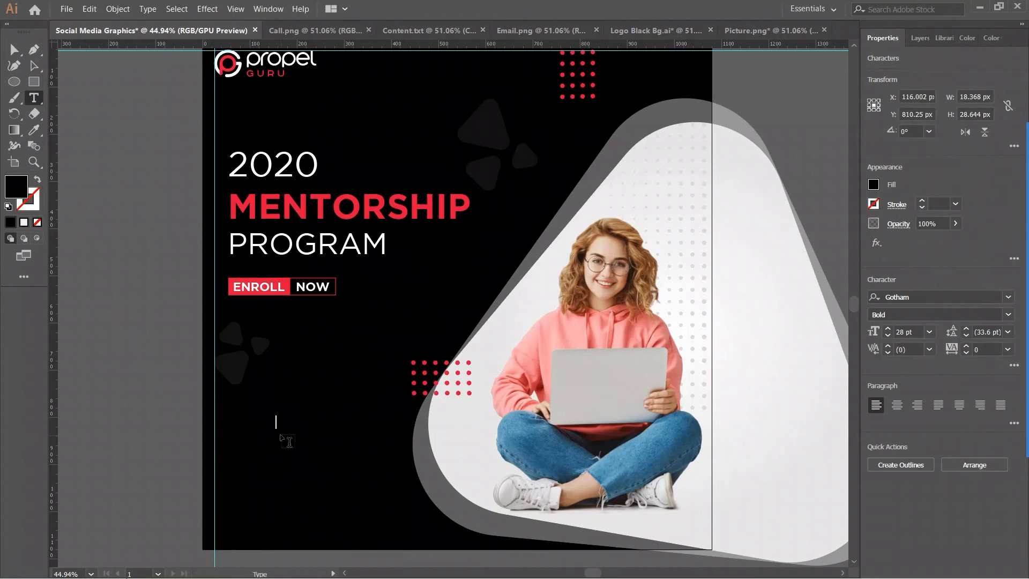
{"action": "left_click", "coordinate": [259, 413]}
{"action": "key", "text": "ctrl+a"}
{"action": "double_click", "coordinate": [17, 190]}
{"action": "left_click_drag", "start_coordinate": [389, 232], "coordinate": [324, 177]}
{"action": "left_click", "coordinate": [641, 197]}
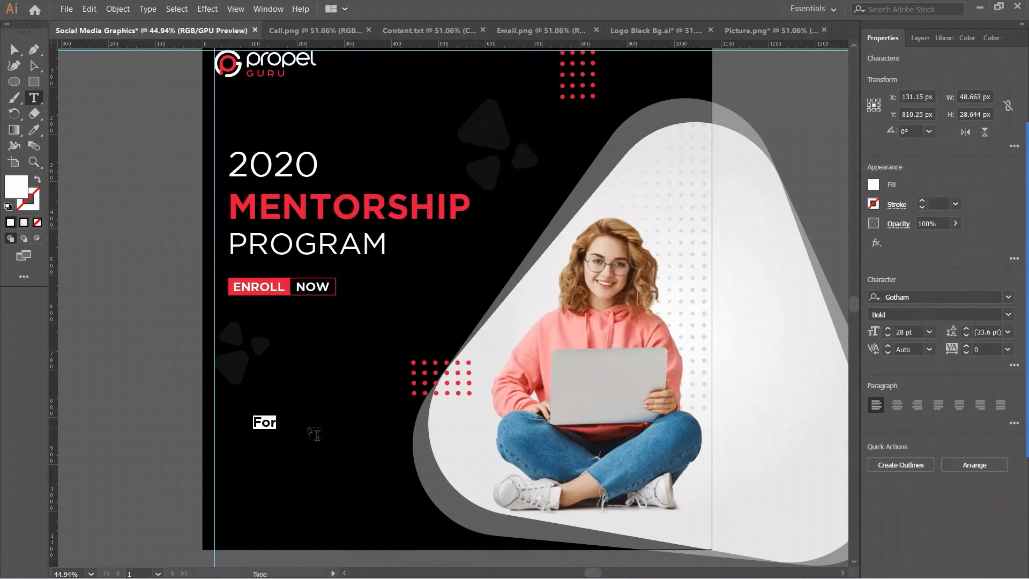
{"action": "left_click", "coordinate": [271, 413]}
{"action": "type", "text": "m"}
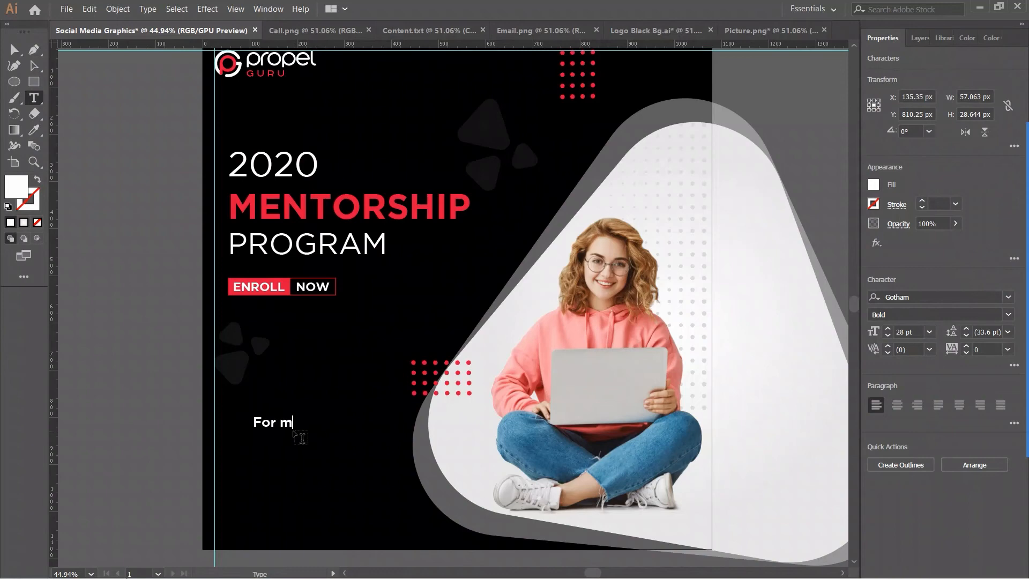
{"action": "type", "text": "ore Information"}
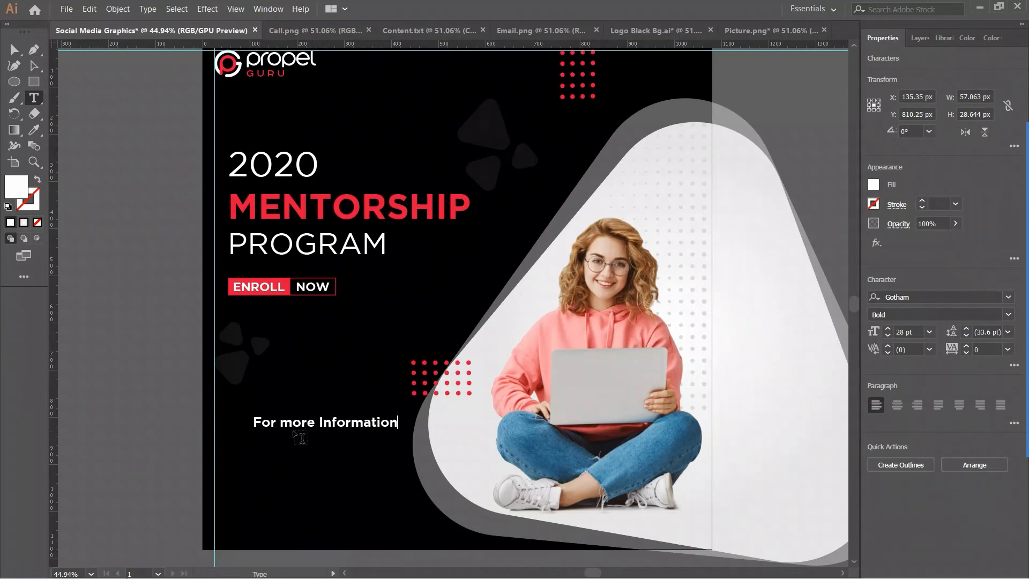
Set the "For more Information" text to Gotham Light and move it down so its start aligns with the vertical margin guide
{"action": "left_click", "coordinate": [34, 66]}
{"action": "left_click", "coordinate": [904, 296]}
{"action": "type", "text": "gotha"}
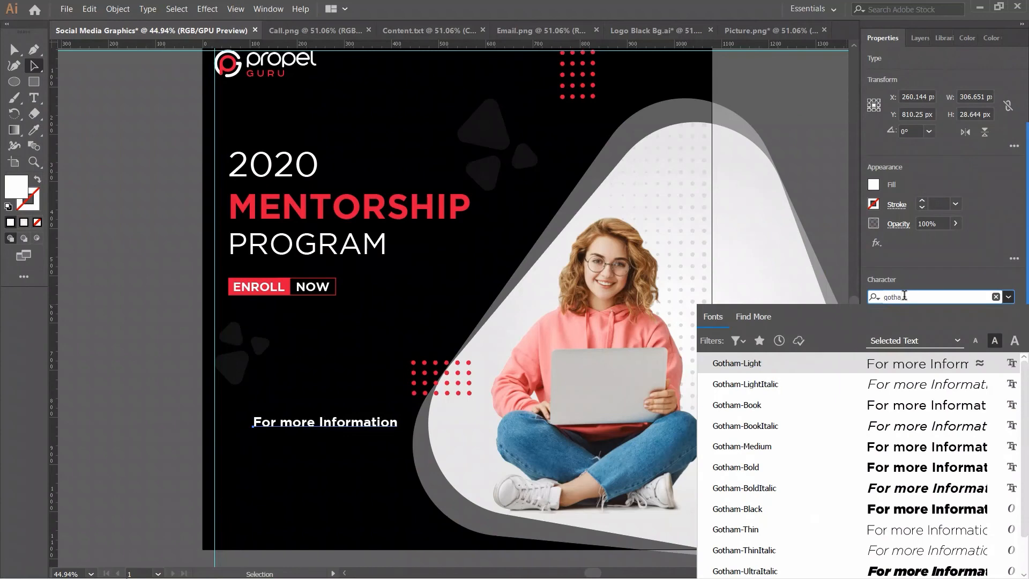
{"action": "key", "text": "Return"}
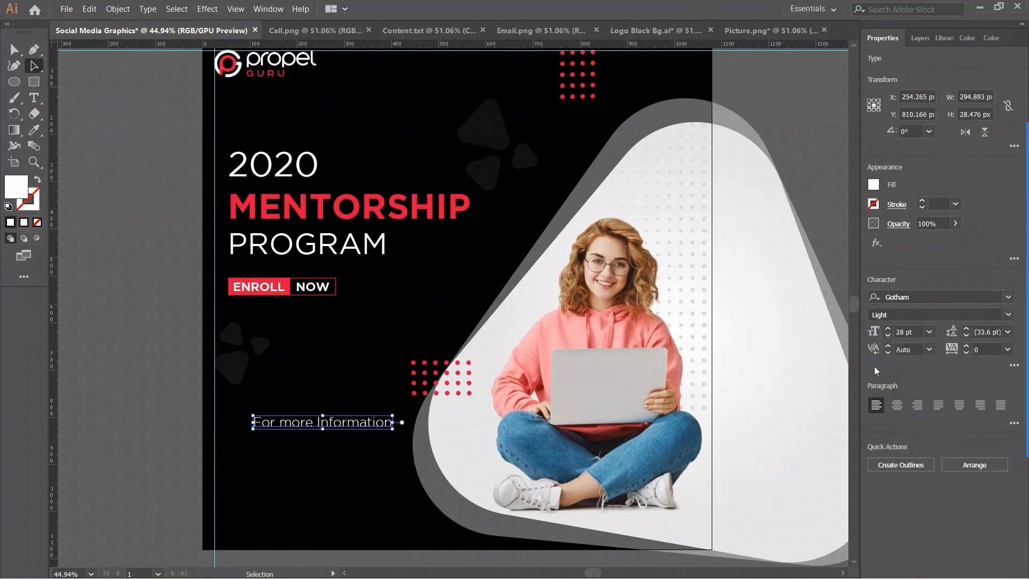
{"action": "left_click", "coordinate": [68, 197]}
{"action": "left_click_drag", "start_coordinate": [298, 422], "coordinate": [259, 474]}
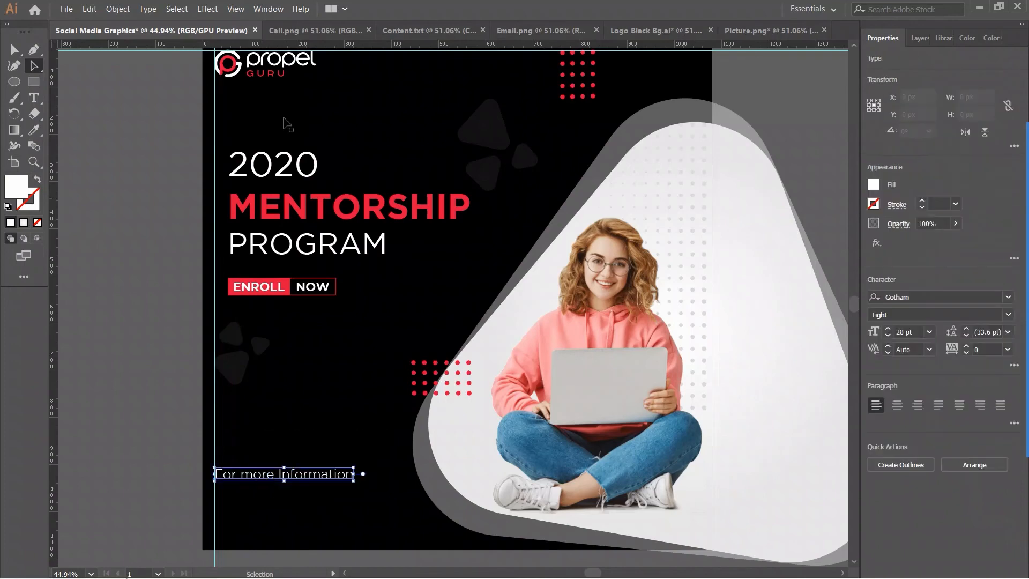
Bring the phone icon from Call.png into the Social Media Graphics document and place it over the artboard's left edge
{"action": "left_click", "coordinate": [315, 30]}
{"action": "left_click_drag", "start_coordinate": [385, 247], "coordinate": [156, 49]}
{"action": "left_click_drag", "start_coordinate": [173, 230], "coordinate": [172, 231]}
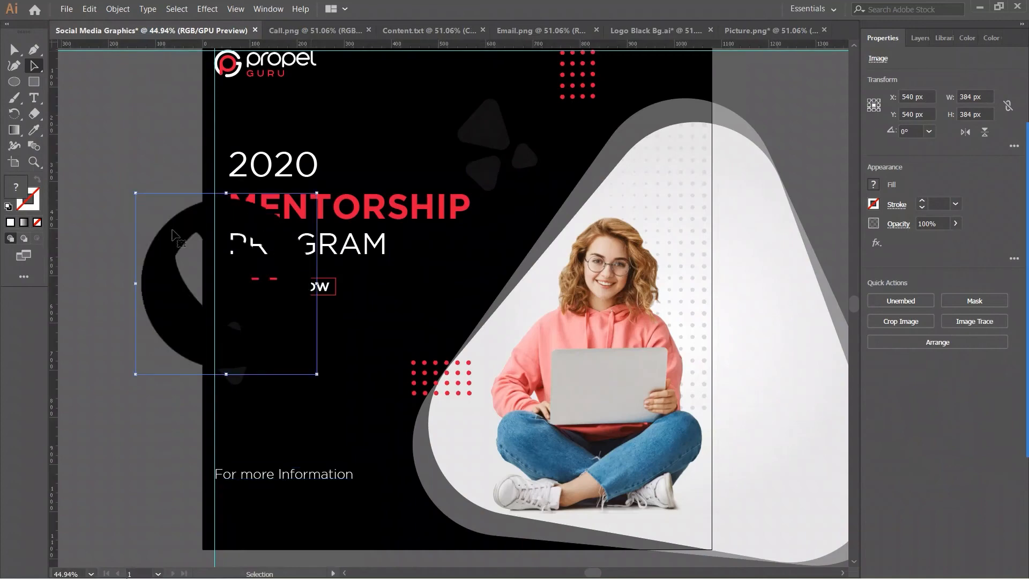
{"action": "left_click_drag", "start_coordinate": [173, 234], "coordinate": [149, 165]}
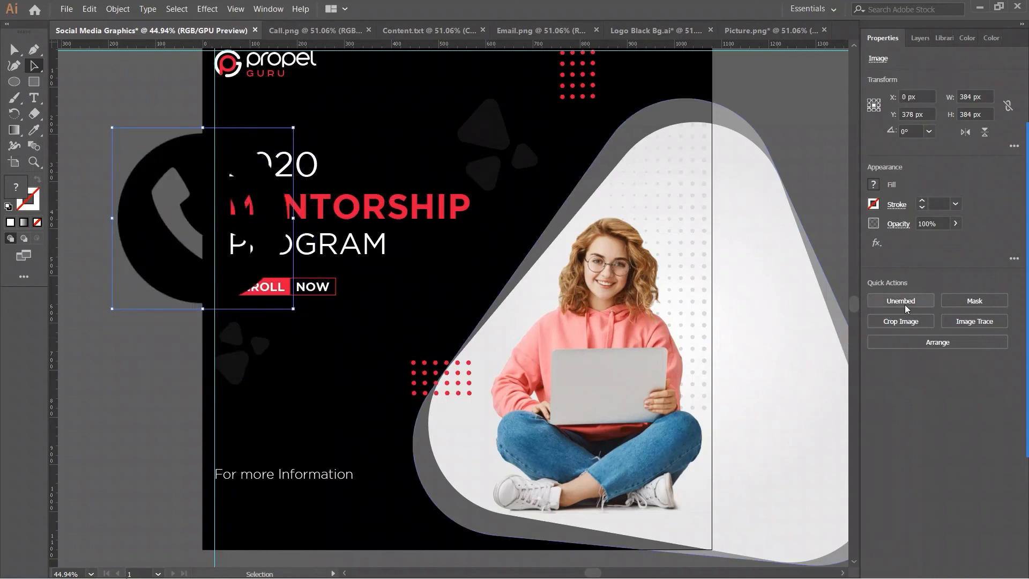
Image-trace the phone icon with the [Default] preset and Ignore White enabled, and expand it into vector shapes
{"action": "left_click", "coordinate": [955, 324]}
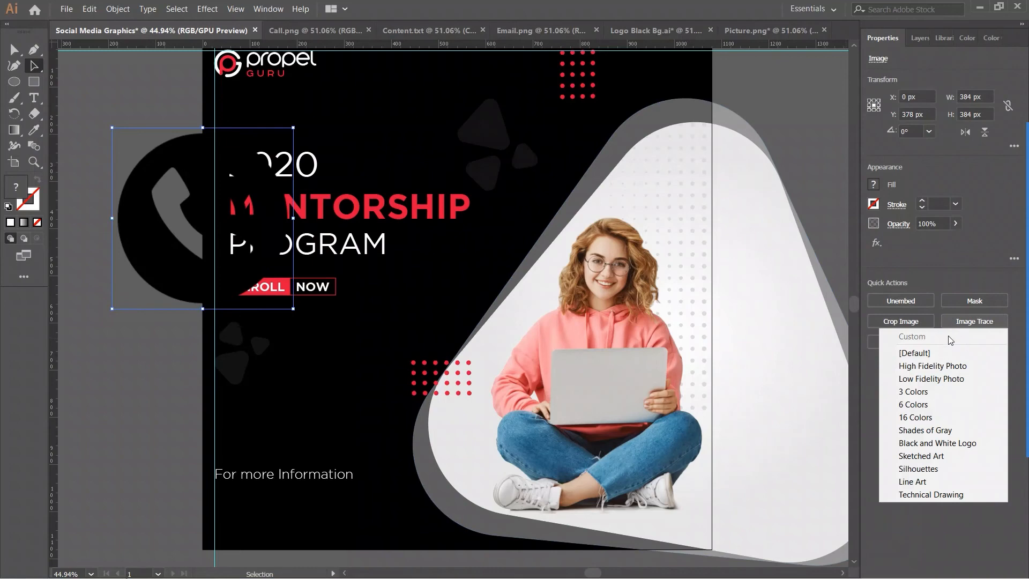
{"action": "left_click", "coordinate": [941, 354]}
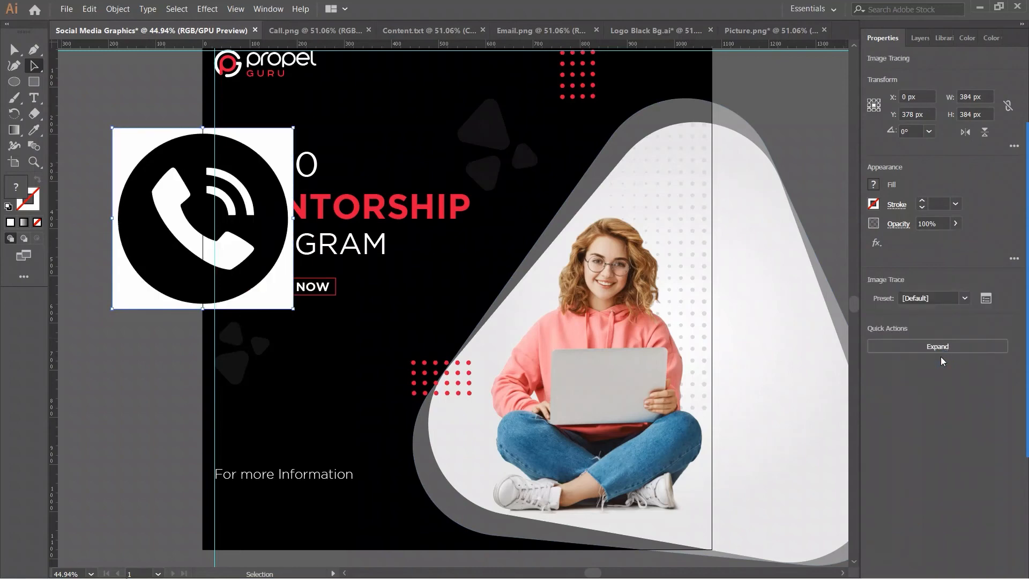
{"action": "left_click", "coordinate": [985, 300]}
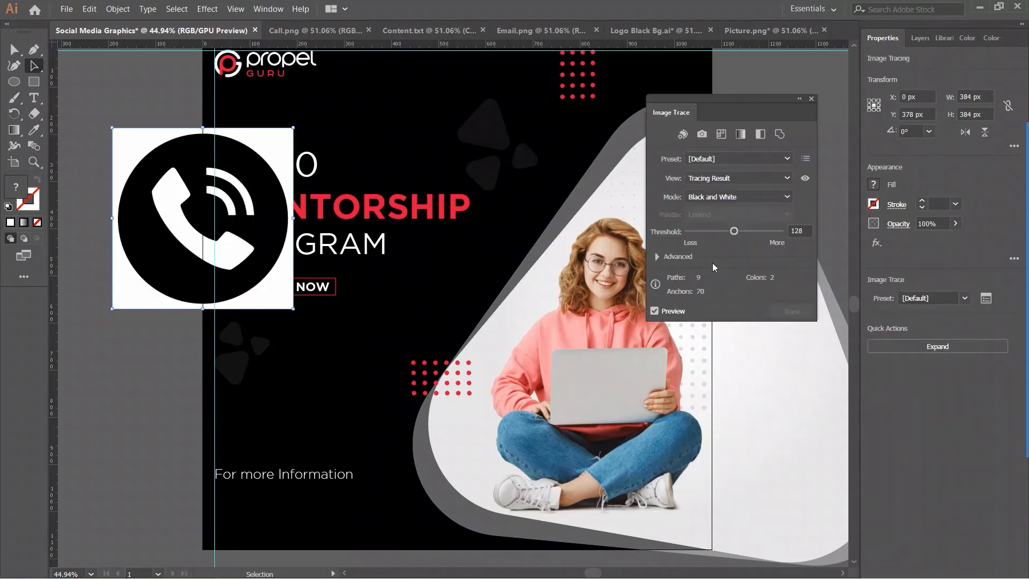
{"action": "left_click", "coordinate": [658, 257]}
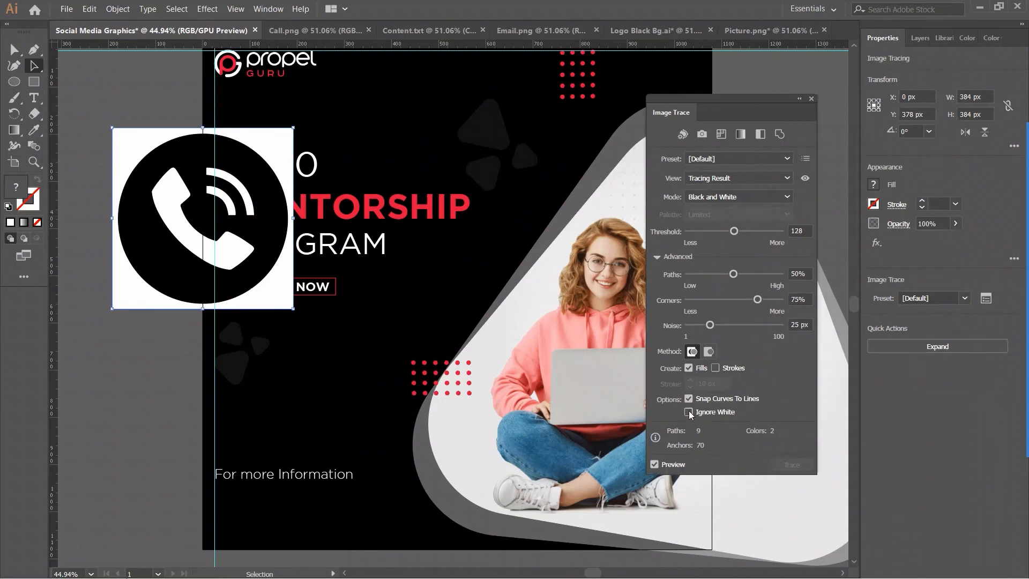
{"action": "left_click", "coordinate": [689, 412]}
{"action": "left_click", "coordinate": [937, 346]}
Recolor the phone icon with the red sampled from the logo, shrink it and place it beneath "For more Information" at the guide
{"action": "left_click", "coordinate": [42, 129]}
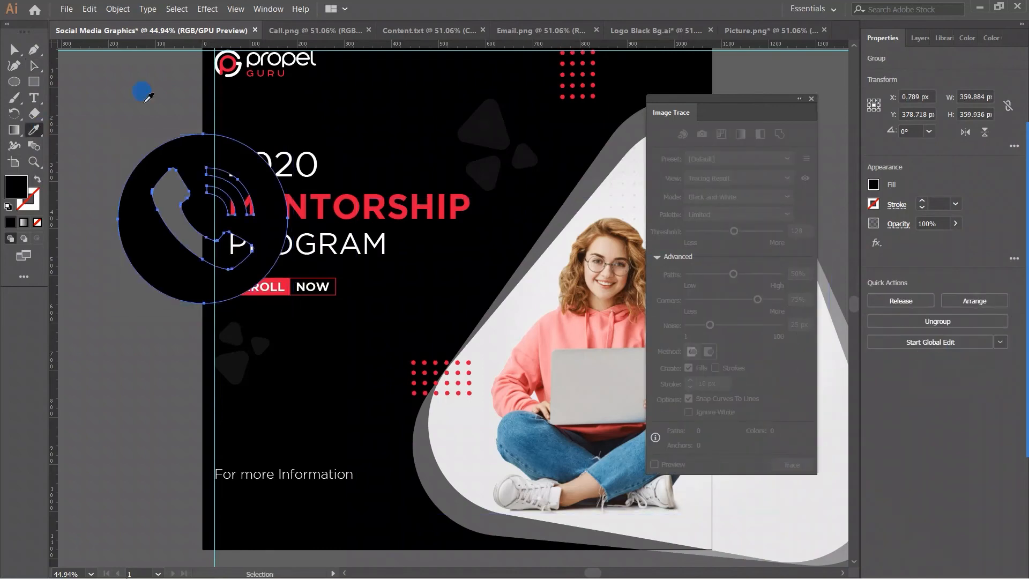
{"action": "left_click", "coordinate": [225, 66]}
{"action": "left_click", "coordinate": [32, 66]}
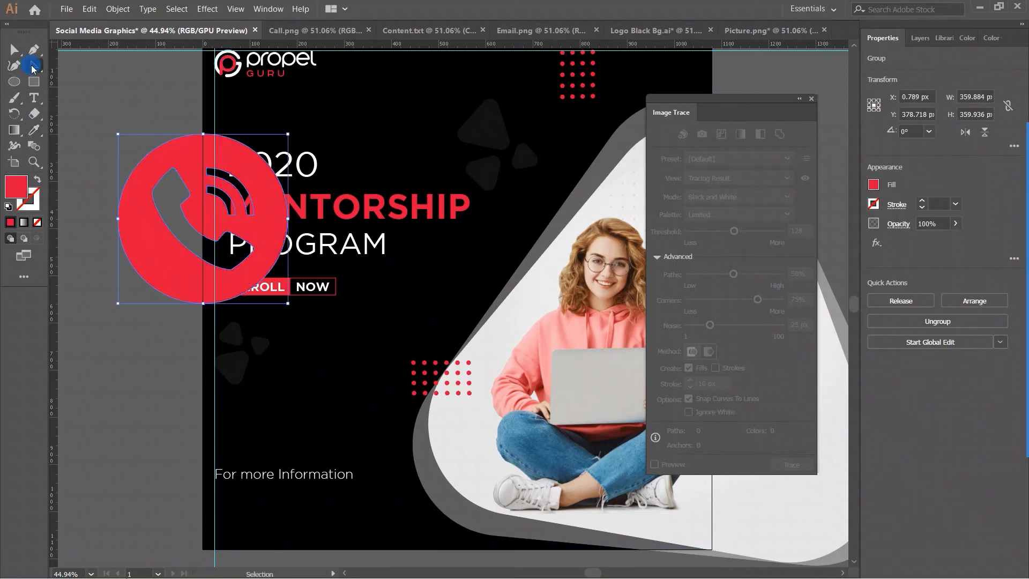
{"action": "left_click_drag", "start_coordinate": [287, 132], "coordinate": [231, 506]}
{"action": "left_click", "coordinate": [144, 477]}
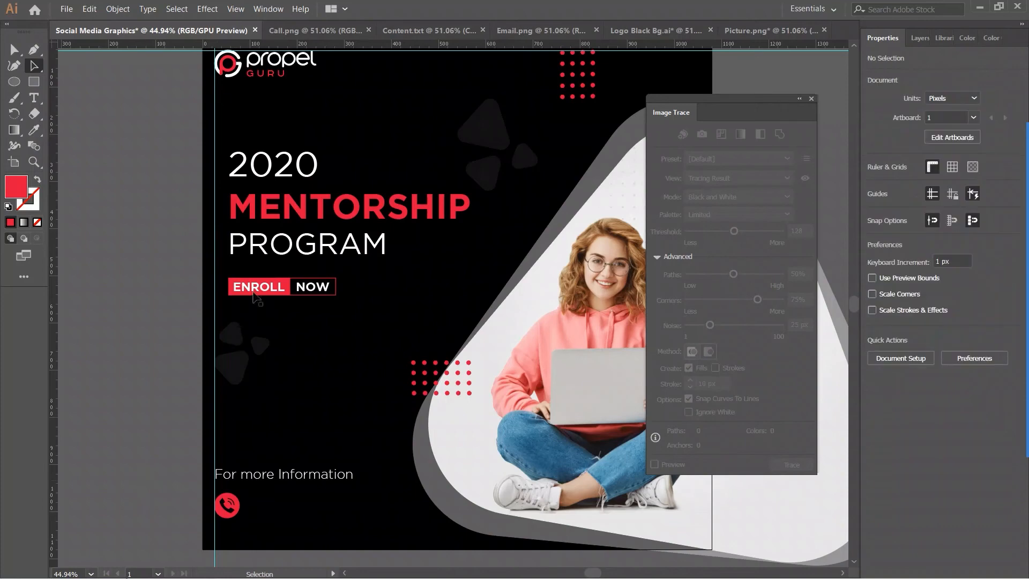
Bring the envelope icon from Email.png into the Social Media Graphics document beside the lower part of the artboard
{"action": "left_click", "coordinate": [285, 30]}
{"action": "left_click", "coordinate": [480, 30]}
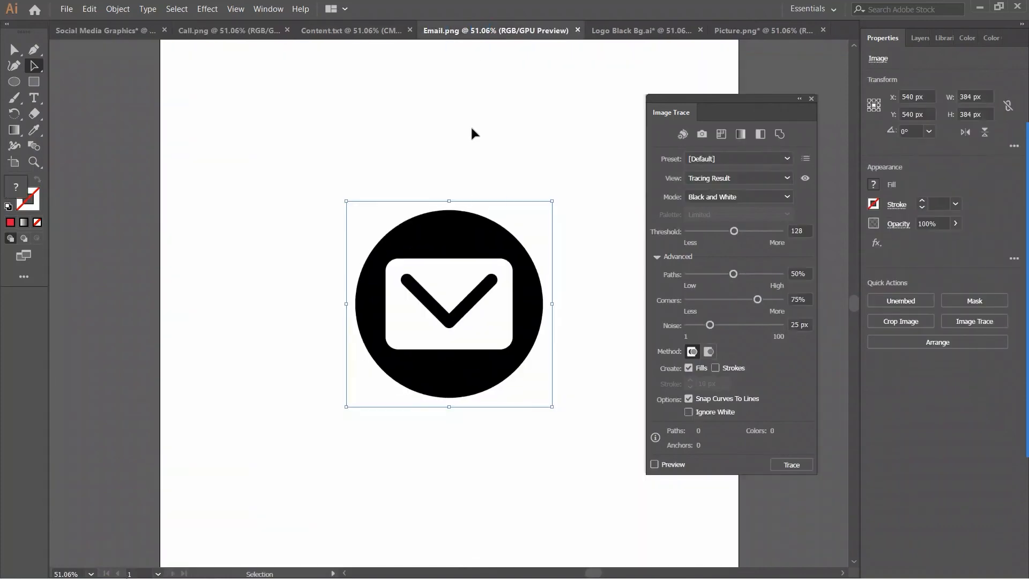
{"action": "mouse_move", "coordinate": [478, 244]}
{"action": "left_mouse_down"}
{"action": "mouse_move", "coordinate": [136, 45]}
{"action": "mouse_move", "coordinate": [131, 33]}
{"action": "mouse_move", "coordinate": [194, 348]}
{"action": "left_mouse_up"}
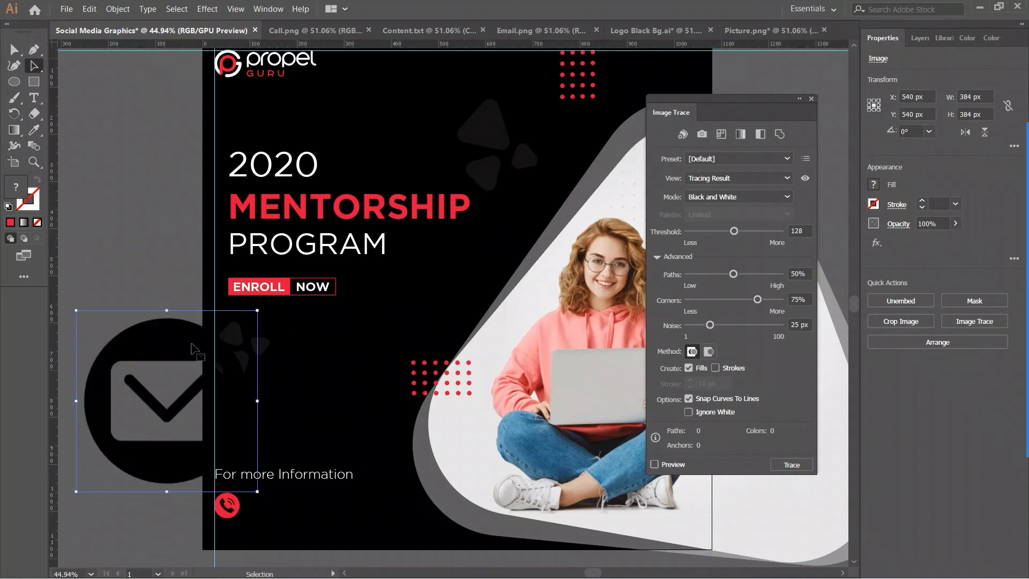
Image-trace the envelope icon with the [Default] preset, ignoring white, and expand the result
{"action": "left_click", "coordinate": [961, 323]}
{"action": "left_click", "coordinate": [933, 353]}
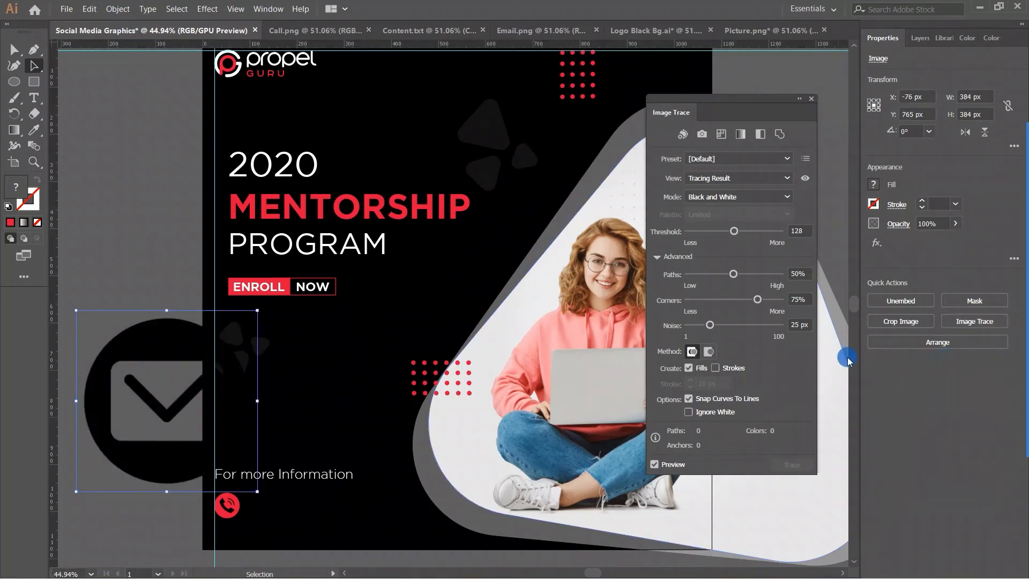
{"action": "left_click", "coordinate": [702, 414]}
{"action": "left_click", "coordinate": [947, 349]}
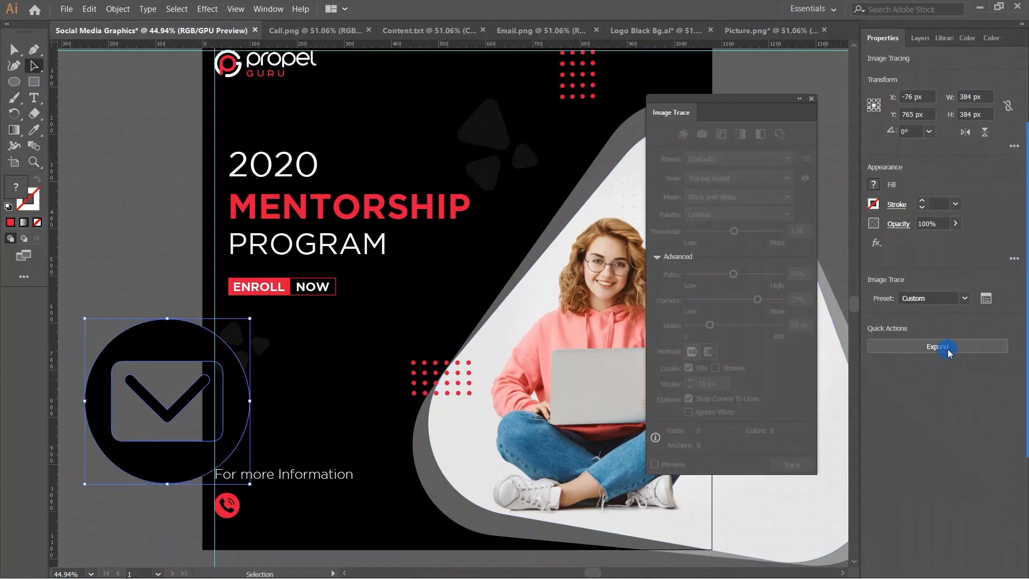
Recolor the envelope icon with the logo's red using the Eyedropper
{"action": "left_click", "coordinate": [33, 129]}
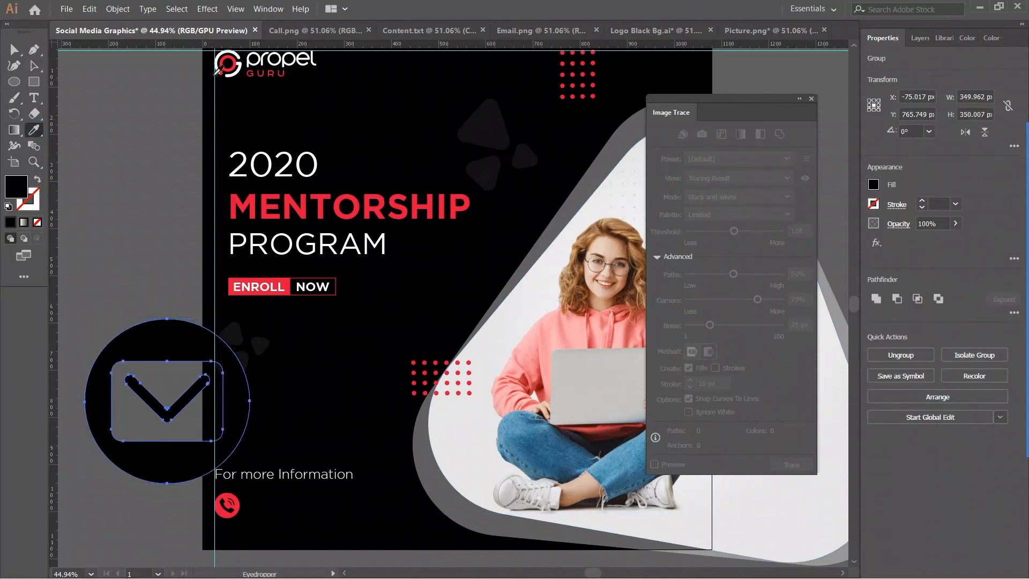
{"action": "left_click", "coordinate": [220, 66]}
{"action": "left_click", "coordinate": [34, 65]}
Scale the envelope icon down to about 52 px and place it to the right of the phone icon in the same row
{"action": "scroll", "coordinate": [249, 290], "scroll_direction": "down", "scroll_amount": 6}
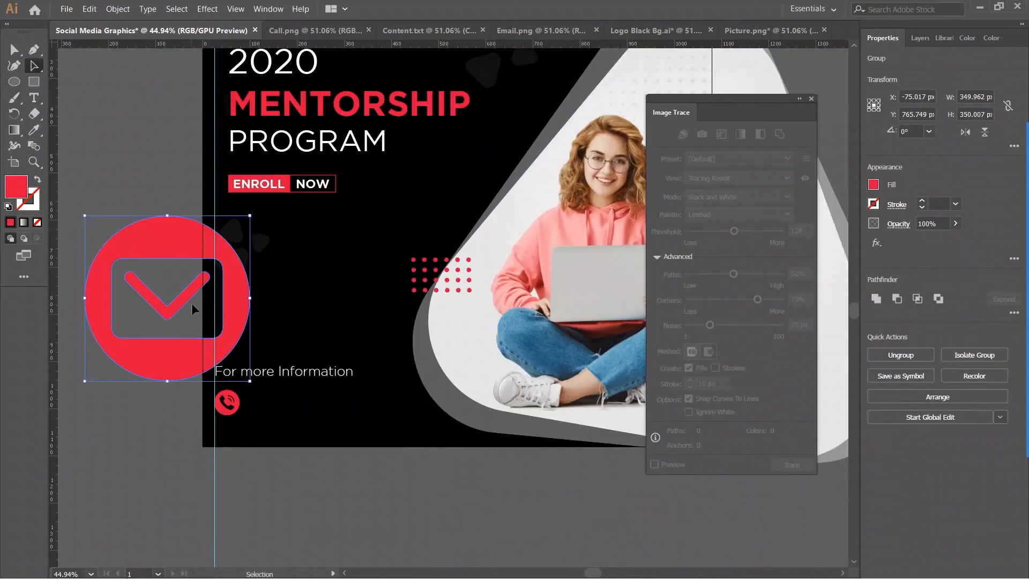
{"action": "left_click_drag", "start_coordinate": [250, 291], "coordinate": [278, 319]}
{"action": "left_click", "coordinate": [258, 223]}
{"action": "key", "text": "ctrl+2"}
{"action": "key", "text": "ctrl+equal"}
{"action": "key", "text": "ctrl+equal"}
{"action": "key", "text": "ctrl+equal"}
{"action": "key", "text": "ctrl+equal"}
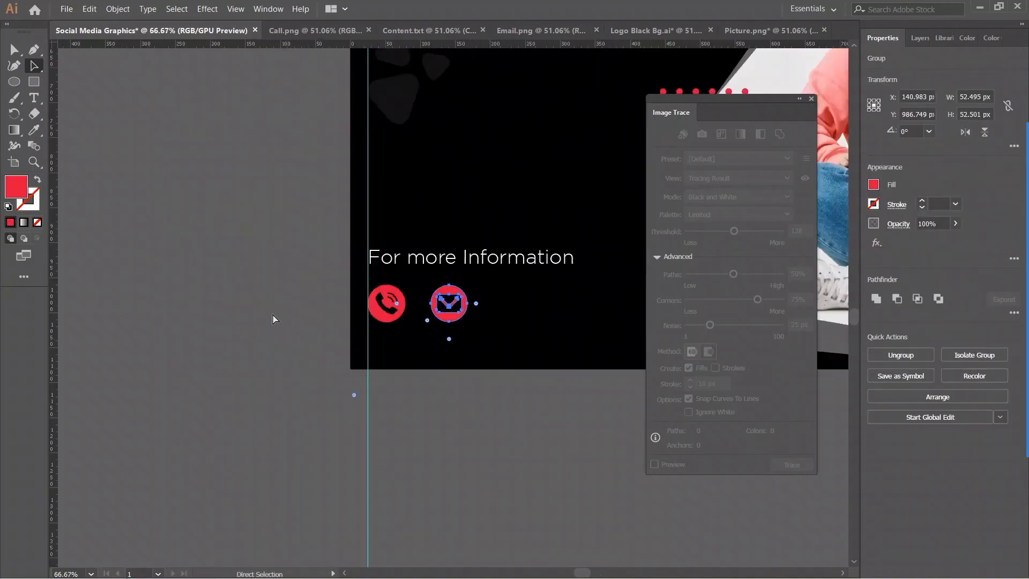
Move the envelope icon closer to the phone icon, lined up in the same row, and close the Image Trace panel
{"action": "left_click_drag", "start_coordinate": [449, 337], "coordinate": [316, 262]}
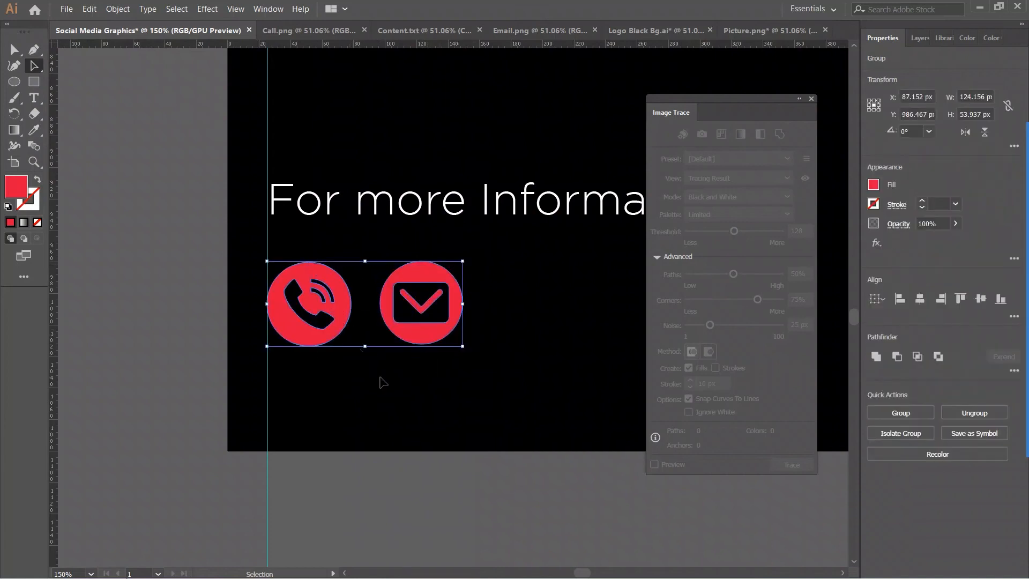
{"action": "left_click", "coordinate": [379, 377]}
{"action": "left_click", "coordinate": [422, 335]}
{"action": "left_click_drag", "start_coordinate": [460, 343], "coordinate": [461, 348]}
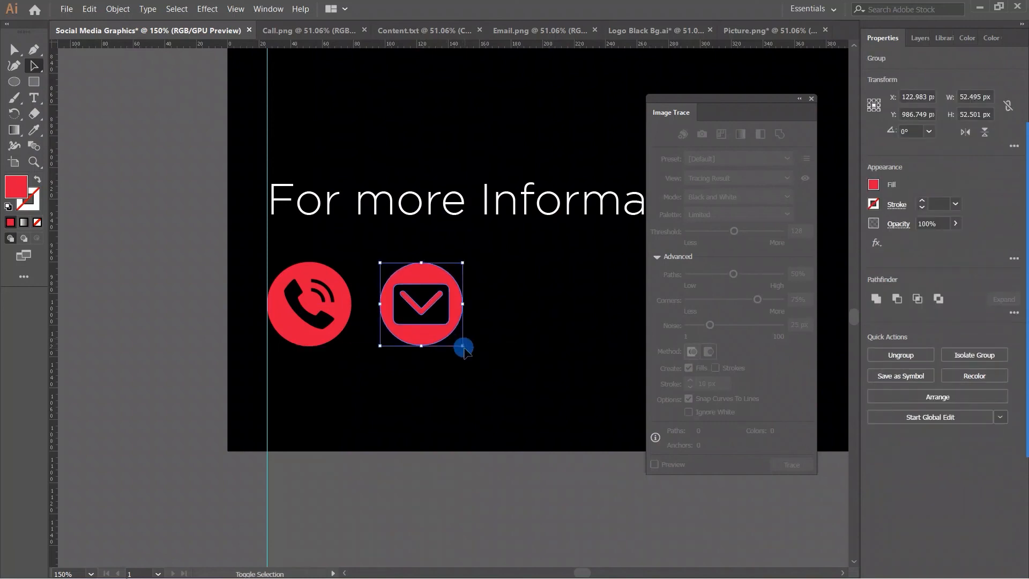
{"action": "left_click", "coordinate": [449, 380]}
{"action": "key", "text": "ctrl+minus"}
{"action": "key", "text": "ctrl+minus"}
{"action": "key", "text": "ctrl+minus"}
{"action": "key", "text": "ctrl+minus"}
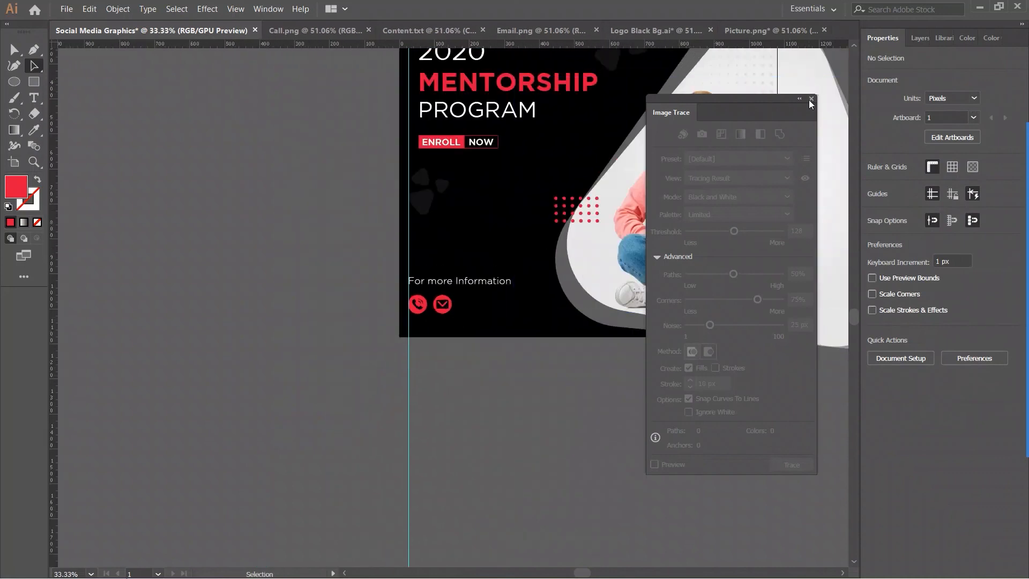
{"action": "left_click", "coordinate": [810, 100]}
Move the envelope icon about 210 px to the right along the icon row, away from the phone icon
{"action": "key", "text": "space"}
{"action": "left_click_drag", "start_coordinate": [563, 368], "coordinate": [426, 477]}
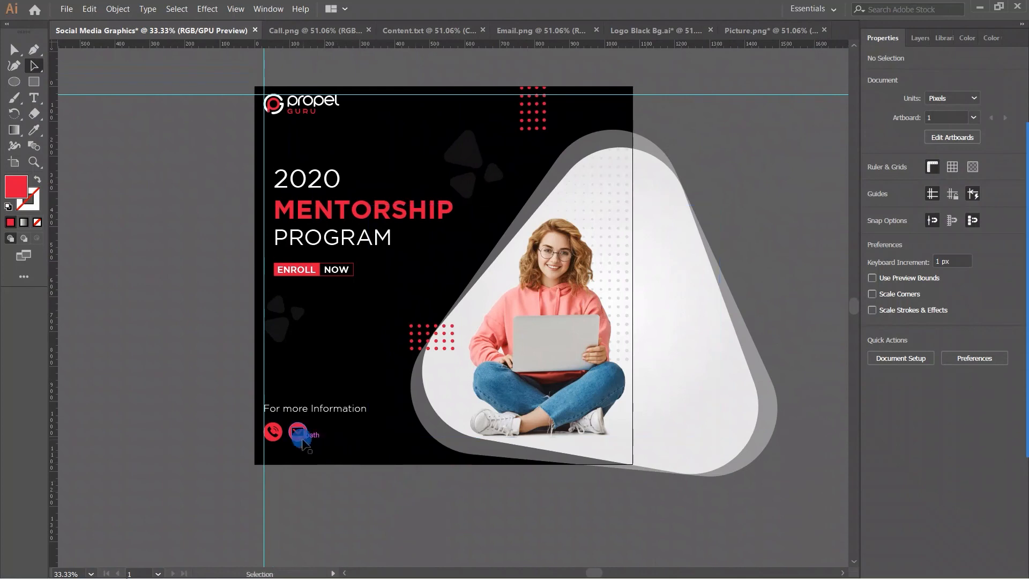
{"action": "left_click_drag", "start_coordinate": [302, 440], "coordinate": [376, 440]}
Move the "For more Information" line and both contact icons down together by about 30 px
{"action": "left_click", "coordinate": [278, 433], "text": "ctrl+shift"}
{"action": "left_click", "coordinate": [290, 411], "text": "ctrl+shift"}
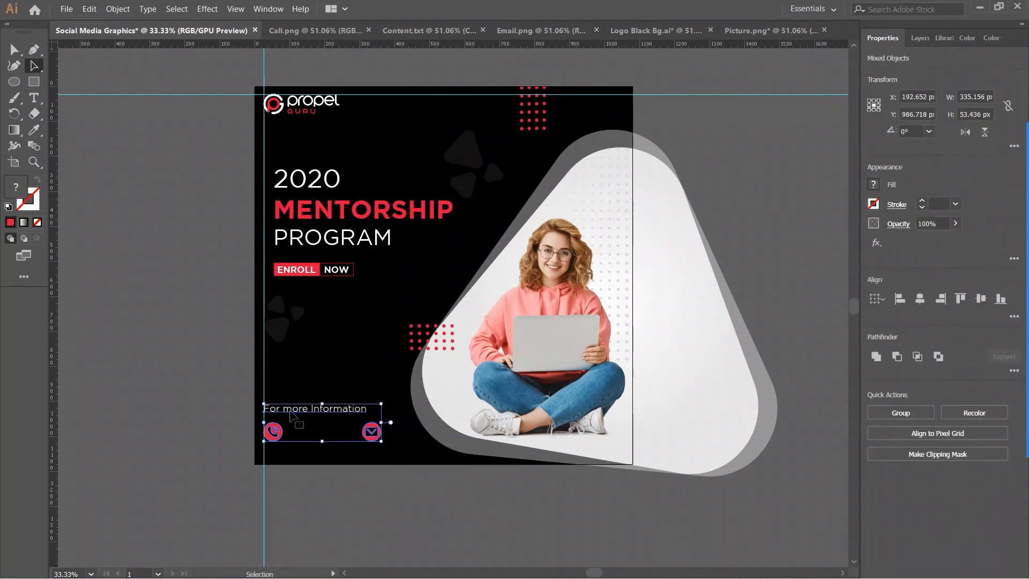
{"action": "key", "text": "Down"}
{"action": "key", "text": "Down"}
{"action": "key", "text": "Down"}
{"action": "key", "text": "Down"}
{"action": "key", "text": "Down"}
{"action": "key", "text": "Down"}
{"action": "key", "text": "Down"}
{"action": "key", "text": "Down"}
{"action": "key", "text": "Down"}
{"action": "key", "text": "Down"}
{"action": "key", "text": "Down"}
{"action": "key", "text": "Down"}
{"action": "key", "text": "Down"}
{"action": "key", "text": "Down"}
{"action": "key", "text": "Down"}
{"action": "key", "text": "Down"}
{"action": "key", "text": "Down"}
{"action": "key", "text": "Down"}
{"action": "key", "text": "Down"}
{"action": "key", "text": "Down"}
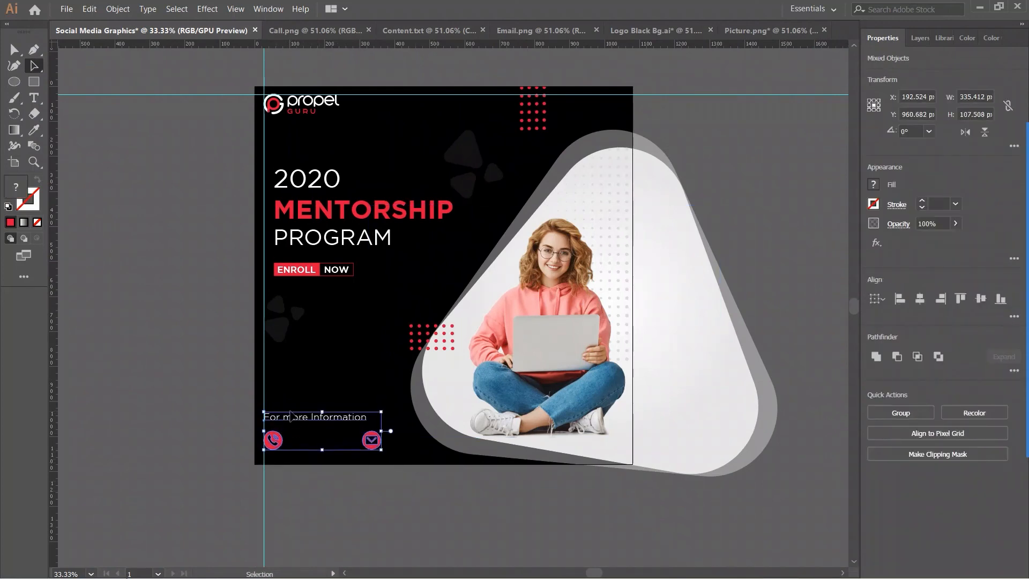
{"action": "key", "text": "Down"}
{"action": "key", "text": "Down"}
{"action": "key", "text": "Down"}
{"action": "key", "text": "Down"}
{"action": "key", "text": "Down"}
{"action": "key", "text": "Down"}
{"action": "key", "text": "Down"}
{"action": "key", "text": "Down"}
{"action": "key", "text": "Down"}
{"action": "key", "text": "Down"}
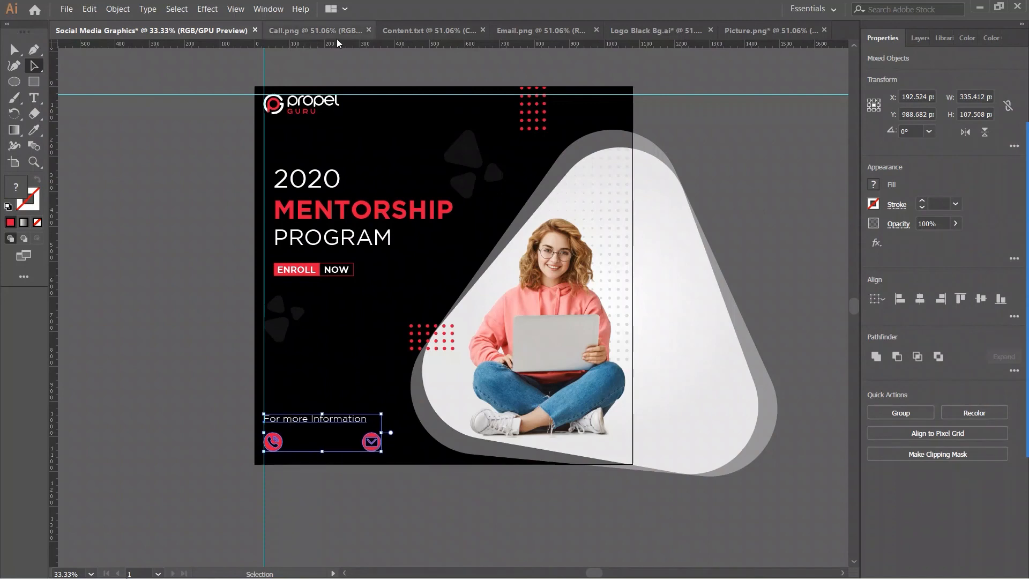
Add a horizontal ruler guide about 25 px above the artboard's lower edge as a bottom margin
{"action": "left_click_drag", "start_coordinate": [336, 43], "coordinate": [362, 456]}
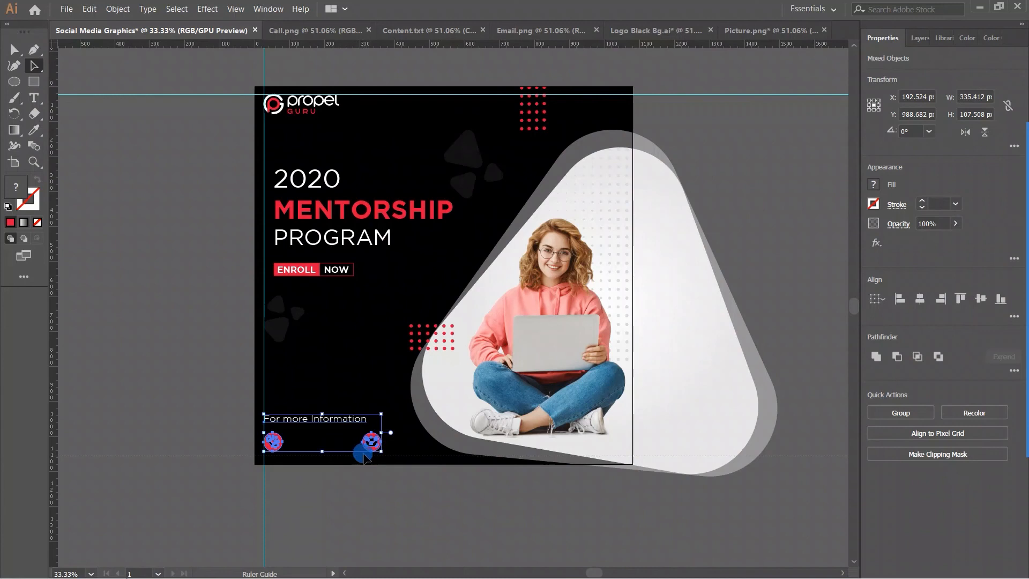
{"action": "left_click_drag", "start_coordinate": [363, 456], "coordinate": [364, 456]}
{"action": "left_click", "coordinate": [367, 490]}
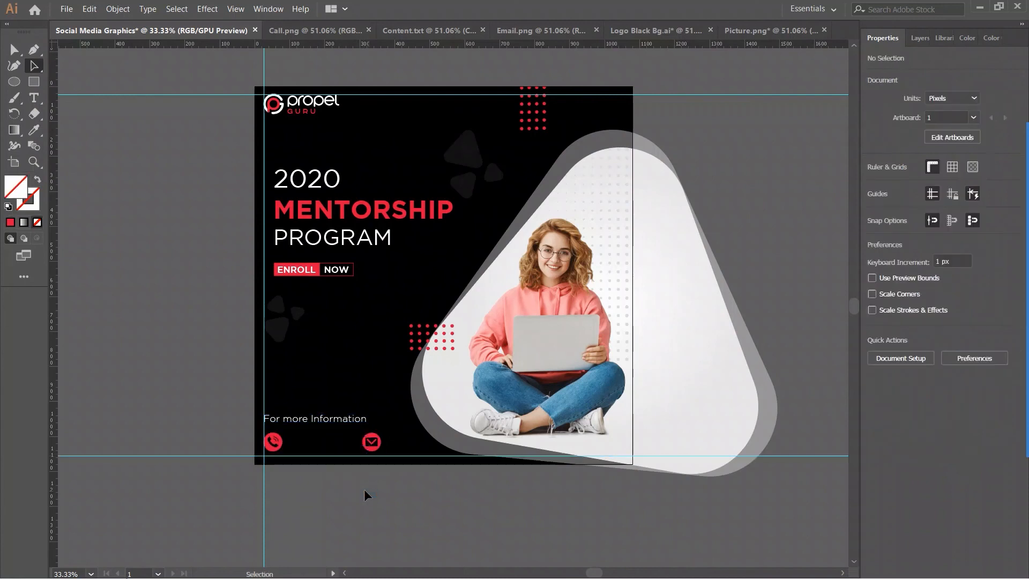
Move the phone and envelope icons down about 10 px so they sit just on the bottom margin guide
{"action": "left_click", "coordinate": [274, 442]}
{"action": "left_click", "coordinate": [378, 445], "text": "shift"}
{"action": "key", "text": "Down"}
{"action": "key", "text": "Down"}
{"action": "key", "text": "Down"}
{"action": "key", "text": "Down"}
{"action": "key", "text": "Down"}
{"action": "key", "text": "Down"}
{"action": "key", "text": "Down"}
{"action": "key", "text": "Down"}
{"action": "key", "text": "Down"}
{"action": "key", "text": "Down"}
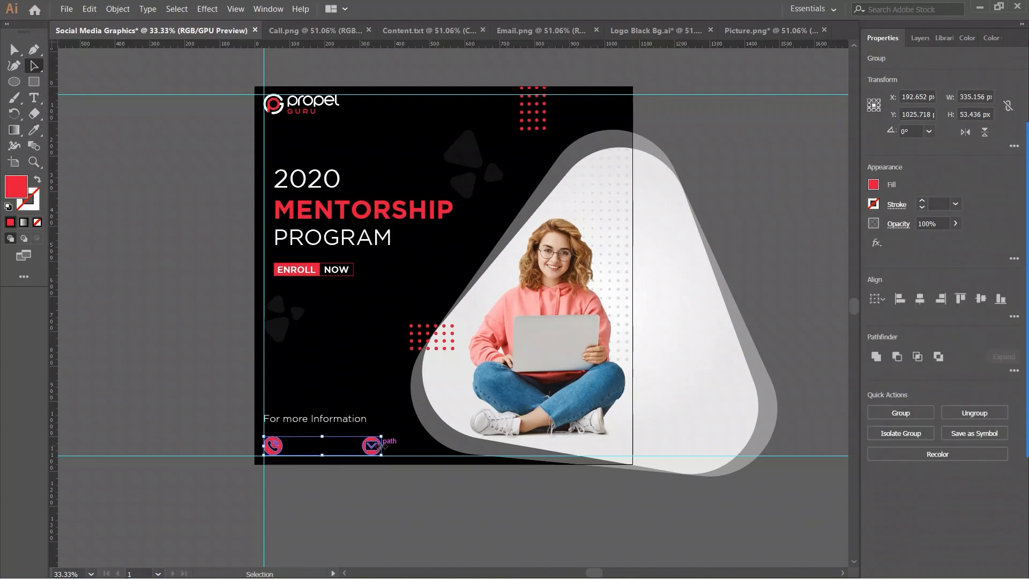
{"action": "left_click", "coordinate": [330, 438]}
Duplicate the "For more Information" text and place the copy beside the phone icon, vertically centered with it
{"action": "left_click_drag", "start_coordinate": [319, 417], "coordinate": [346, 447]}
{"action": "key", "text": "Up"}
{"action": "key", "text": "Up"}
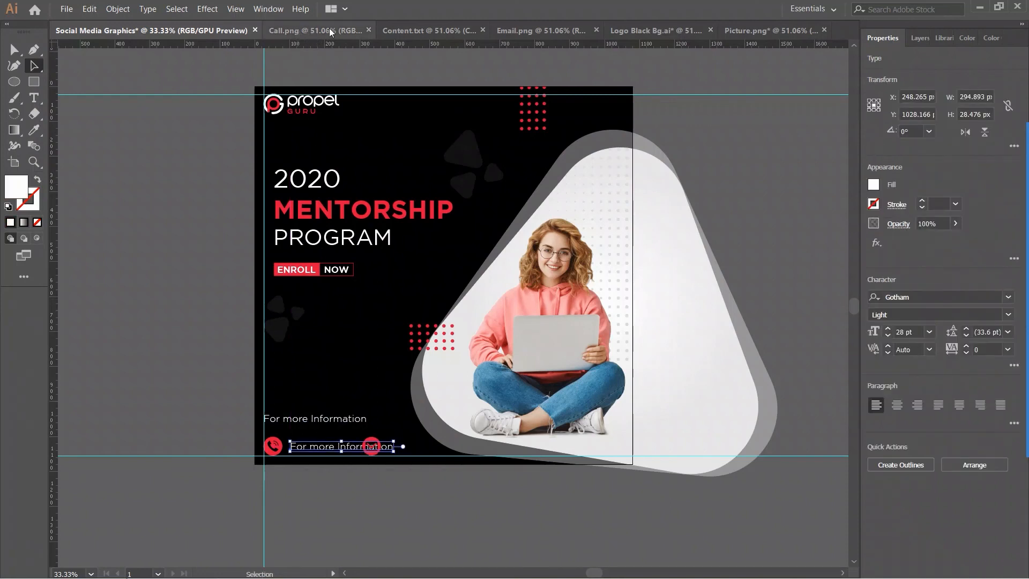
Copy the phone number from Content.txt and replace the duplicated text beside the phone icon with it
{"action": "left_click", "coordinate": [402, 32]}
{"action": "left_click", "coordinate": [259, 95]}
{"action": "double_click", "coordinate": [259, 95]}
{"action": "left_click_drag", "start_coordinate": [262, 94], "coordinate": [214, 94]}
{"action": "key", "text": "ctrl+c"}
{"action": "left_click", "coordinate": [110, 31]}
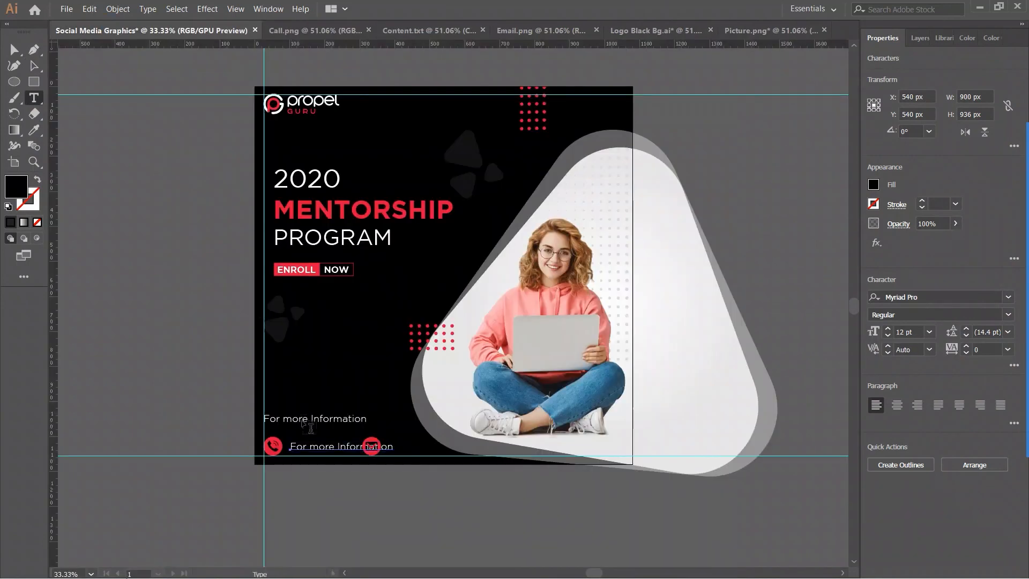
{"action": "left_click", "coordinate": [312, 443]}
{"action": "key", "text": "ctrl+a"}
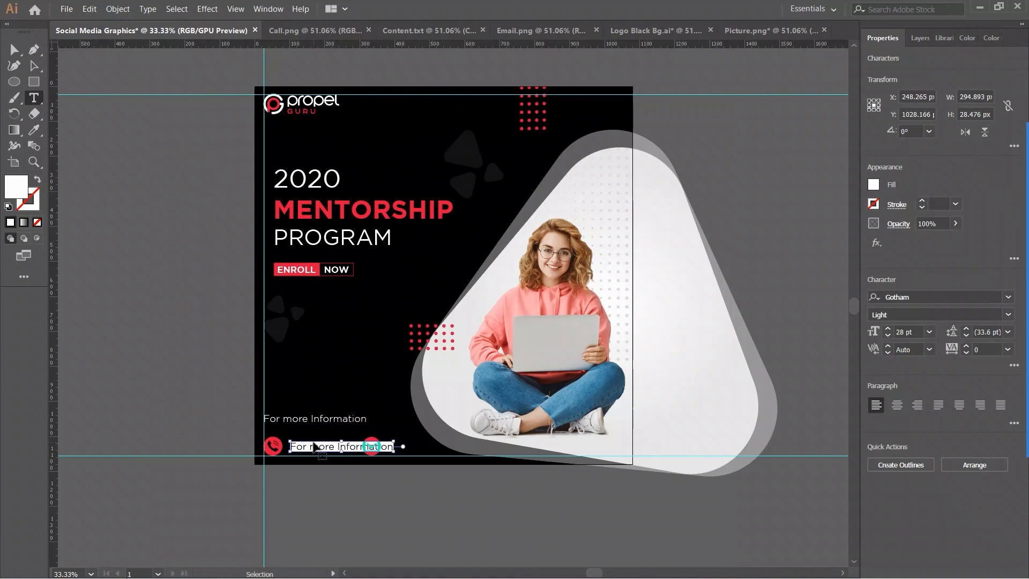
{"action": "key", "text": "ctrl+v"}
{"action": "key", "text": "Escape"}
Set the phone number text's fill to white and its font to Gotham Medium
{"action": "double_click", "coordinate": [16, 186]}
{"action": "left_click_drag", "start_coordinate": [385, 248], "coordinate": [328, 188]}
{"action": "left_click", "coordinate": [642, 197]}
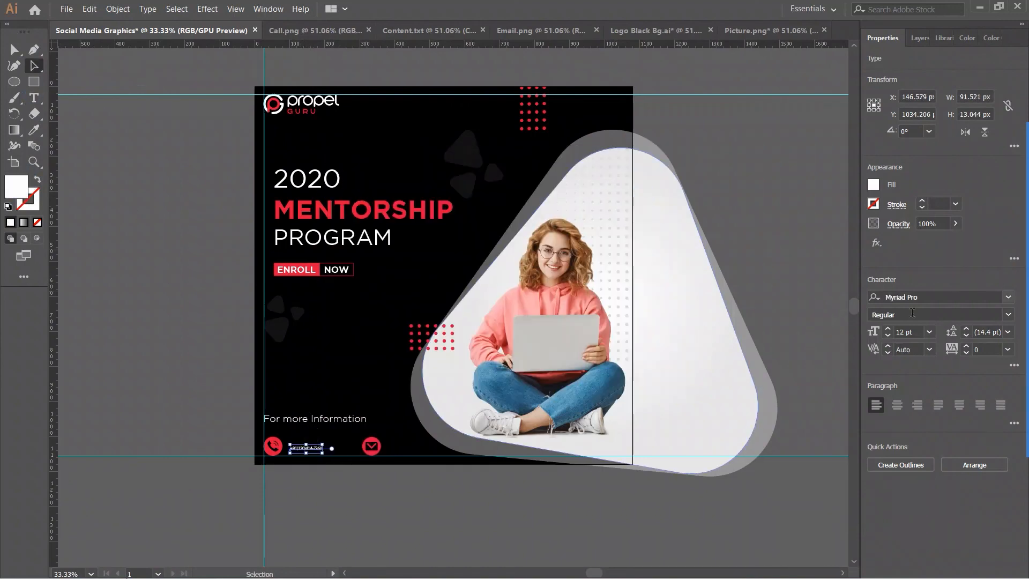
{"action": "left_click", "coordinate": [921, 296]}
{"action": "type", "text": "g"}
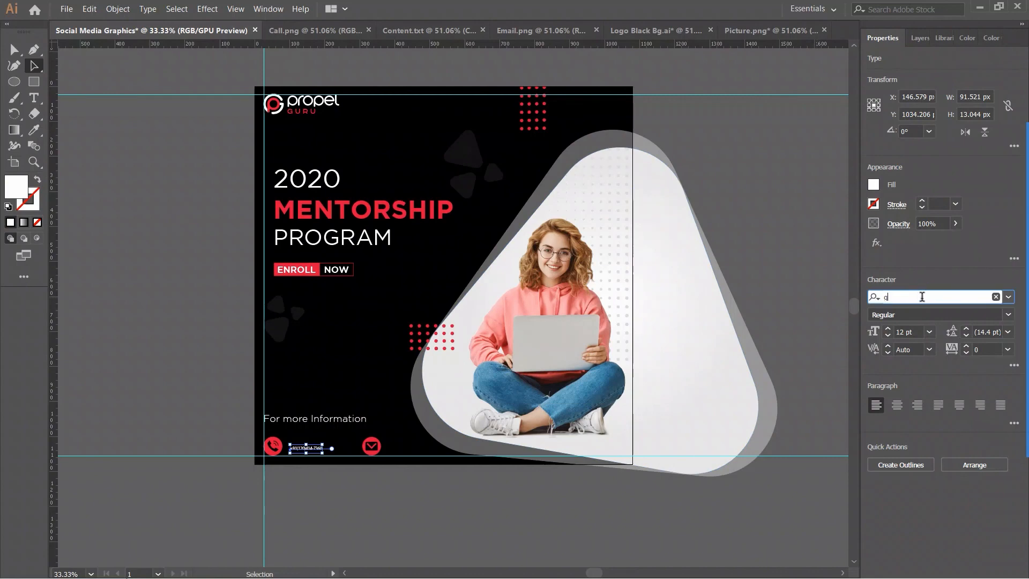
{"action": "type", "text": "otham"}
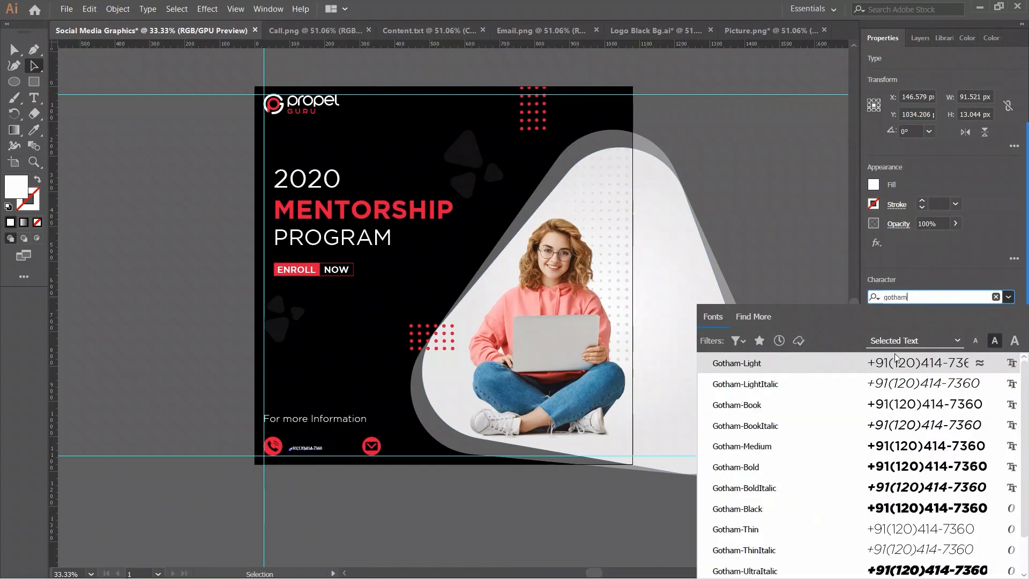
{"action": "left_click", "coordinate": [762, 447]}
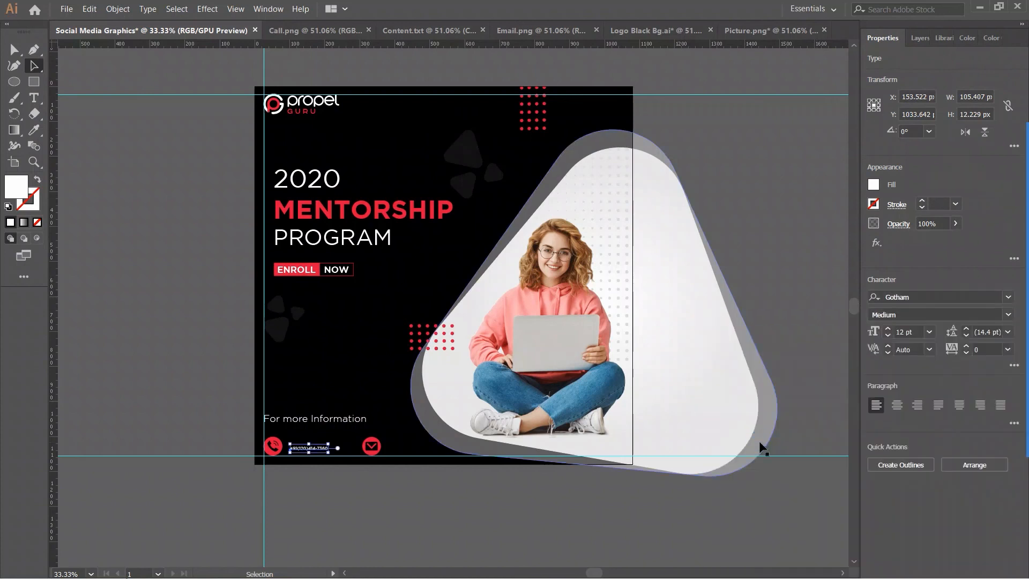
Increase the phone number's font size to 23 pt
{"action": "left_click", "coordinate": [888, 332]}
{"action": "left_click", "coordinate": [888, 332]}
{"action": "left_click", "coordinate": [887, 332]}
{"action": "left_click", "coordinate": [888, 332]}
{"action": "left_click", "coordinate": [888, 332]}
{"action": "left_click", "coordinate": [887, 332]}
{"action": "left_click", "coordinate": [888, 332]}
{"action": "left_click", "coordinate": [888, 332]}
{"action": "left_click", "coordinate": [888, 333]}
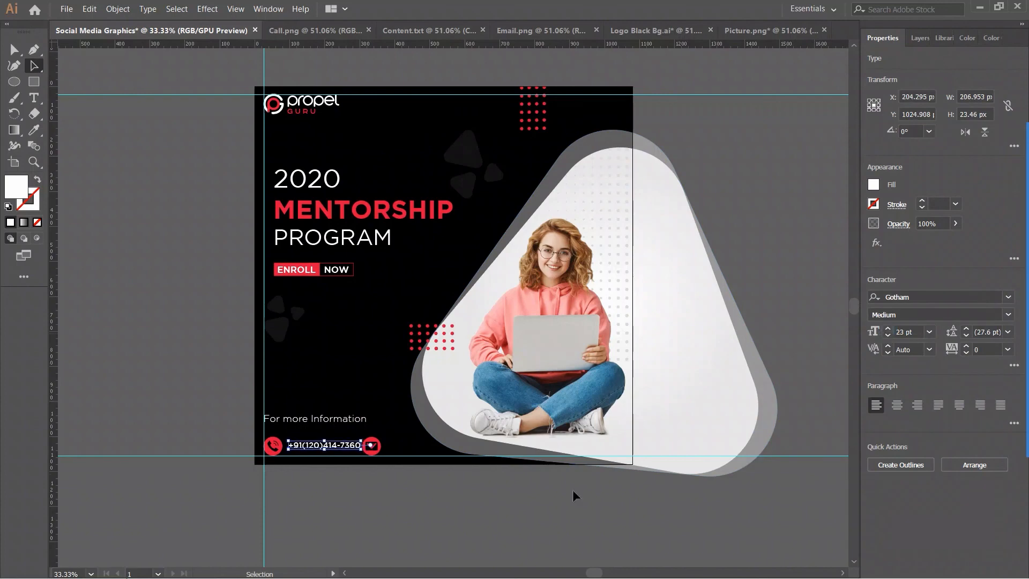
Shift the envelope icon about 23 px to the right to clear the phone number, and deselect it
{"action": "left_click", "coordinate": [374, 468]}
{"action": "left_click", "coordinate": [381, 446]}
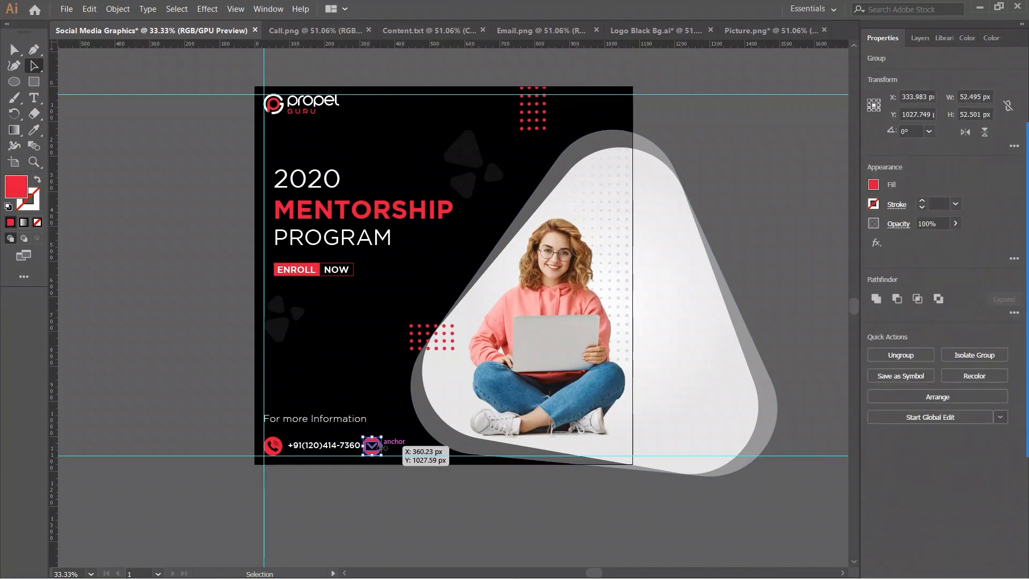
{"action": "left_click_drag", "start_coordinate": [382, 447], "coordinate": [389, 447]}
{"action": "left_click", "coordinate": [331, 455]}
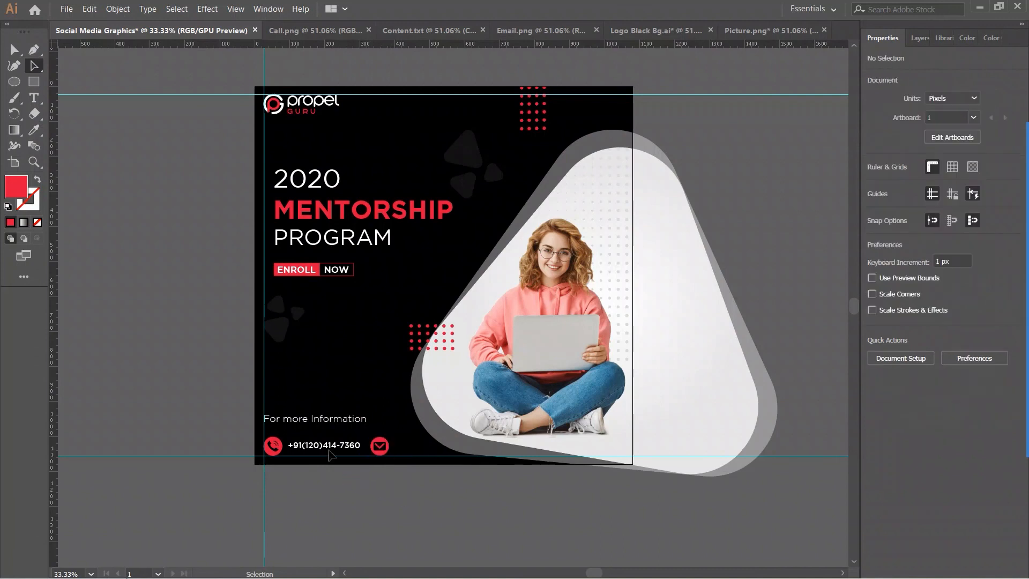
{"action": "key", "text": "t"}
{"action": "left_click", "coordinate": [397, 445]}
{"action": "type", "text": "www.propelguru.com"}
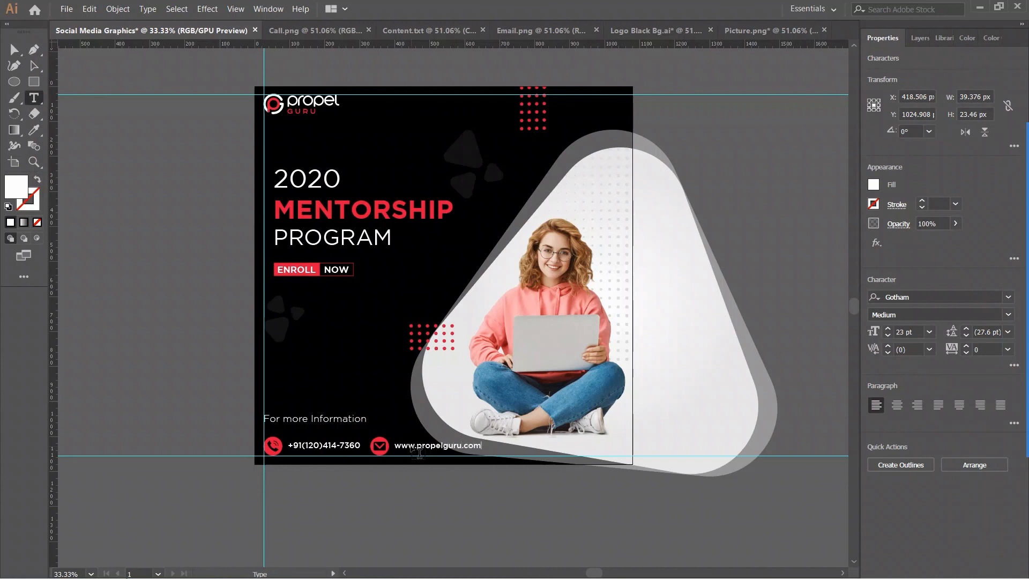
{"action": "left_click", "coordinate": [43, 68]}
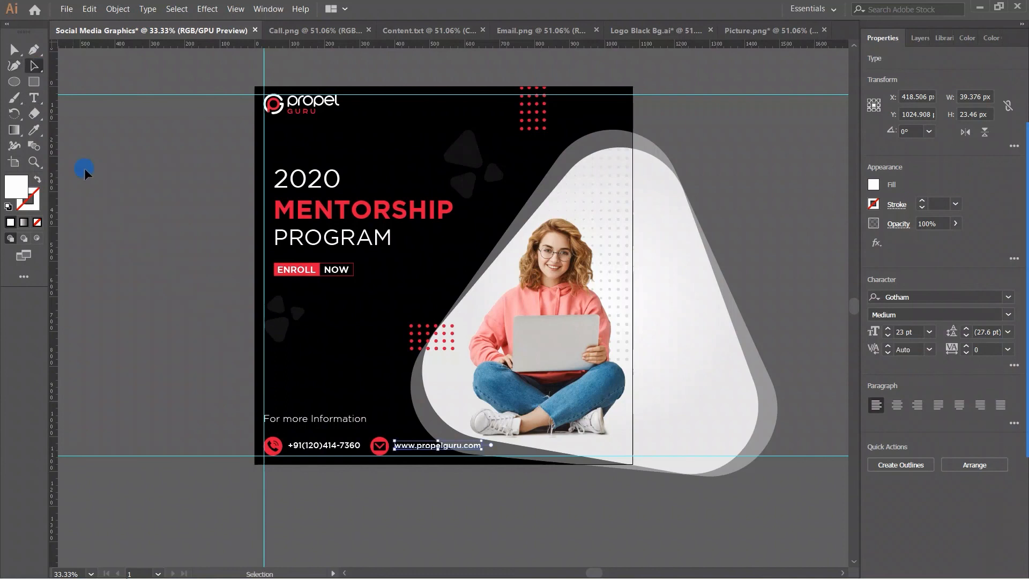
{"action": "left_click", "coordinate": [114, 209]}
Duplicate the black 1080 x 1080 px background rectangle in place and bring the copy to the front of all artwork
{"action": "left_click", "coordinate": [34, 81]}
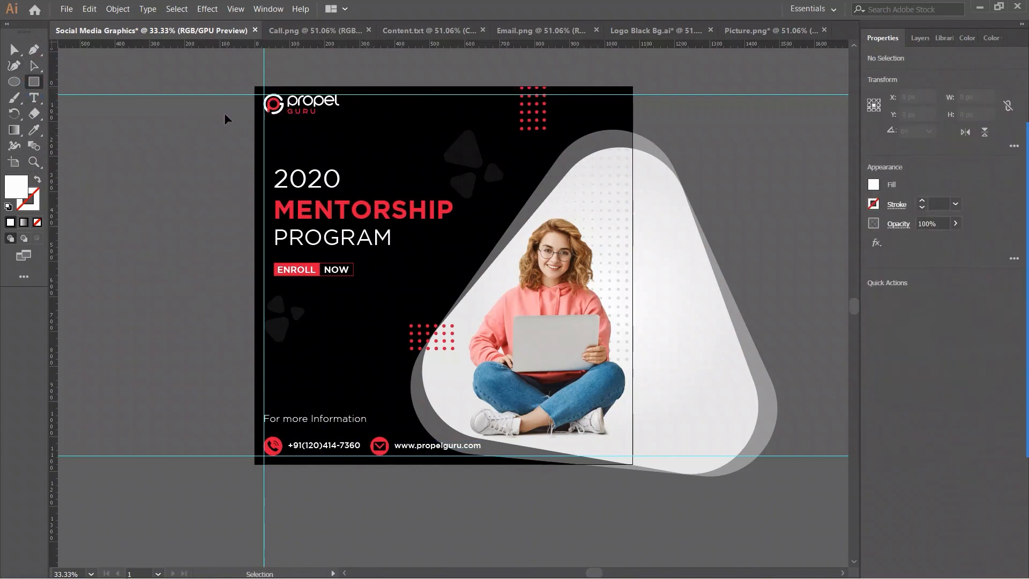
{"action": "left_click", "coordinate": [279, 125], "text": "ctrl"}
{"action": "left_click", "coordinate": [34, 65]}
{"action": "left_click", "coordinate": [291, 85]}
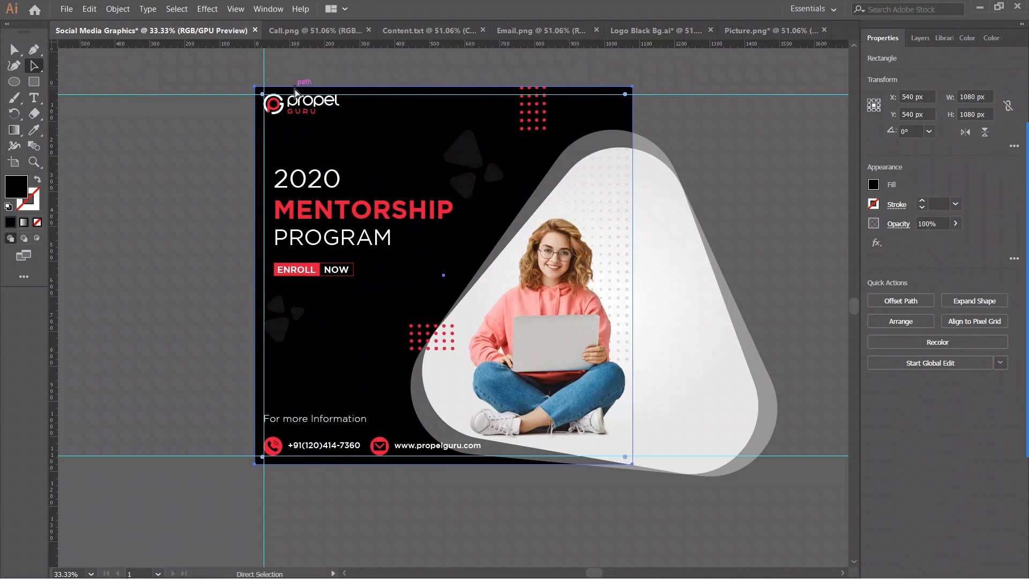
{"action": "right_click", "coordinate": [295, 95]}
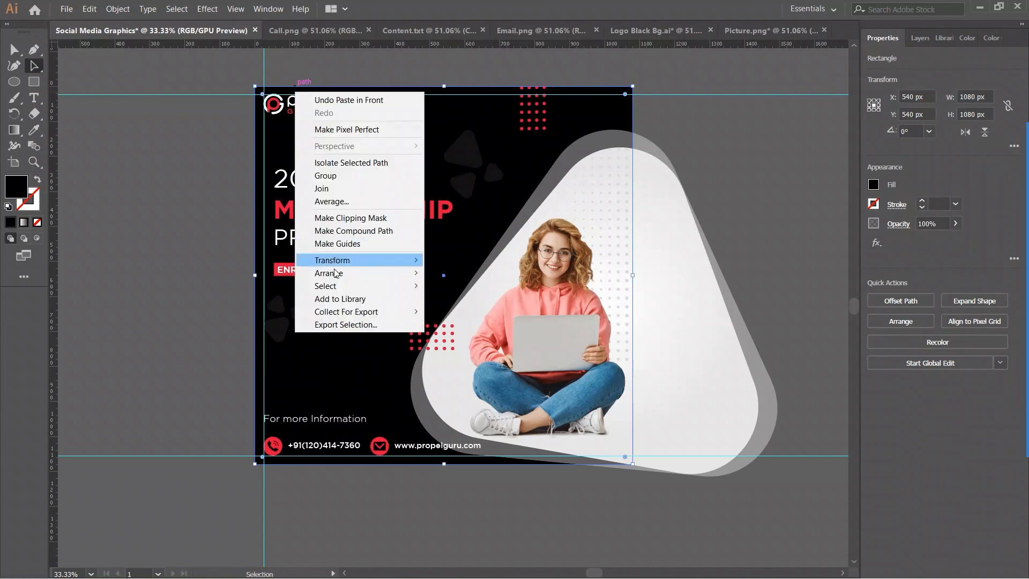
{"action": "mouse_move", "coordinate": [329, 273]}
{"action": "left_click", "coordinate": [438, 274]}
{"action": "left_click", "coordinate": [242, 201]}
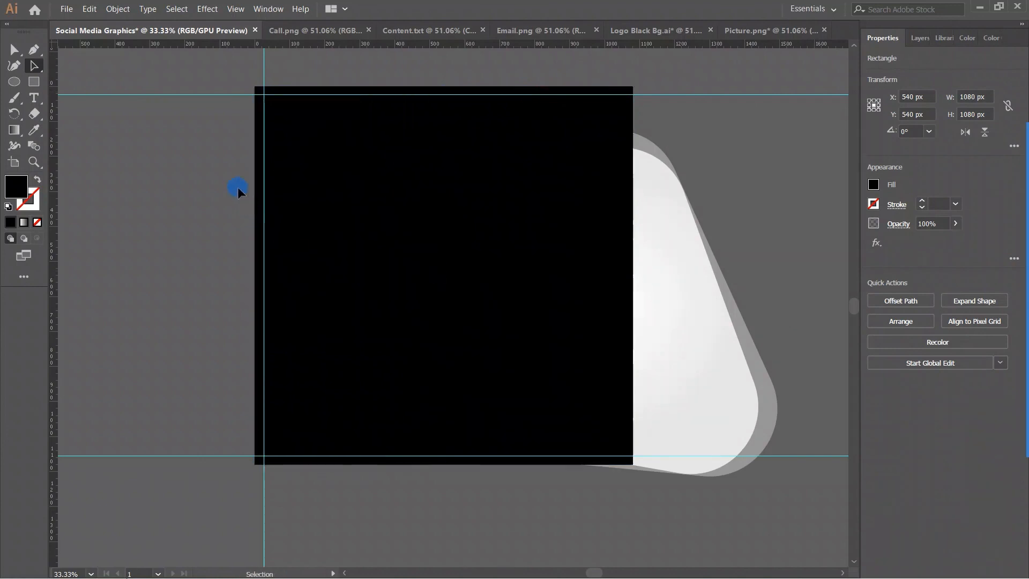
Select all artwork and make a clipping mask with the front rectangle to trim everything to the artboard
{"action": "left_click", "coordinate": [533, 351]}
{"action": "key", "text": "ctrl+a"}
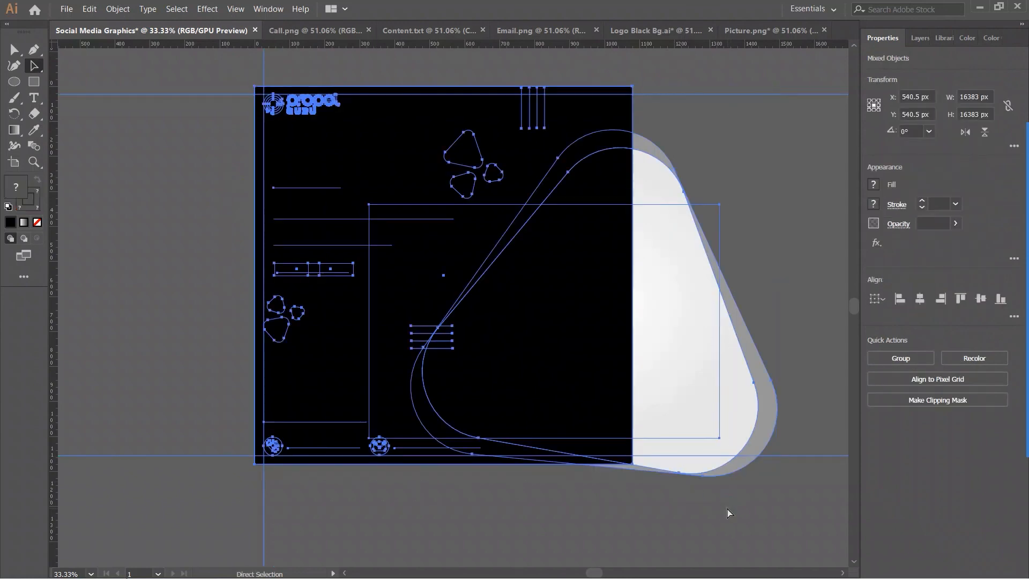
{"action": "right_click", "coordinate": [552, 326]}
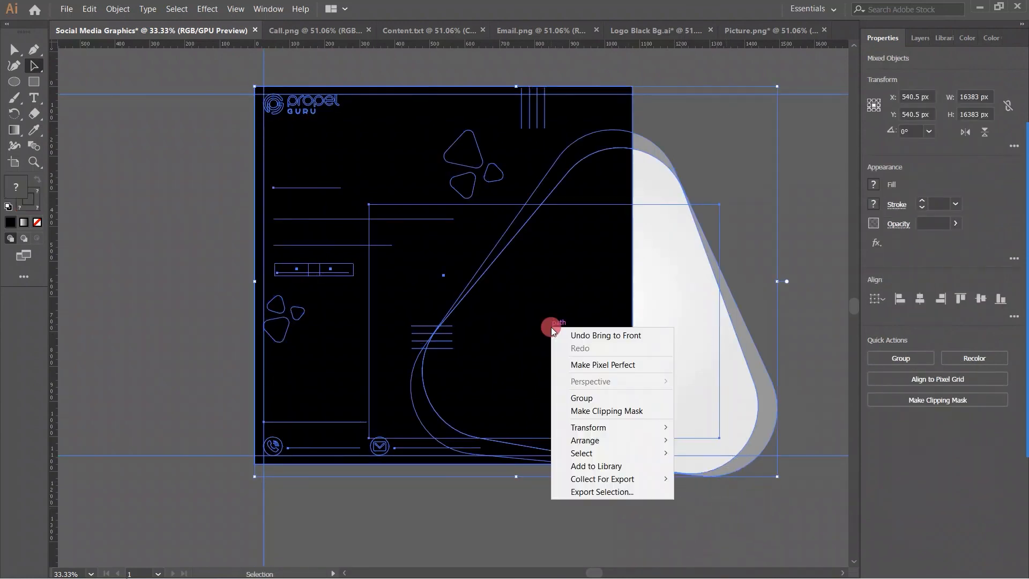
{"action": "left_click", "coordinate": [586, 411]}
{"action": "left_click", "coordinate": [581, 519]}
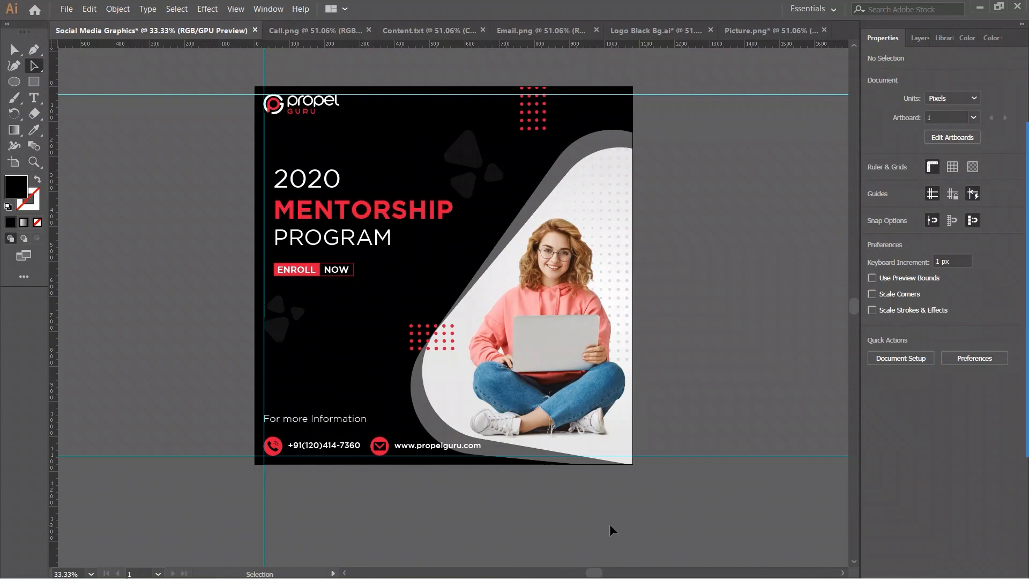
{"action": "key", "text": "a"}
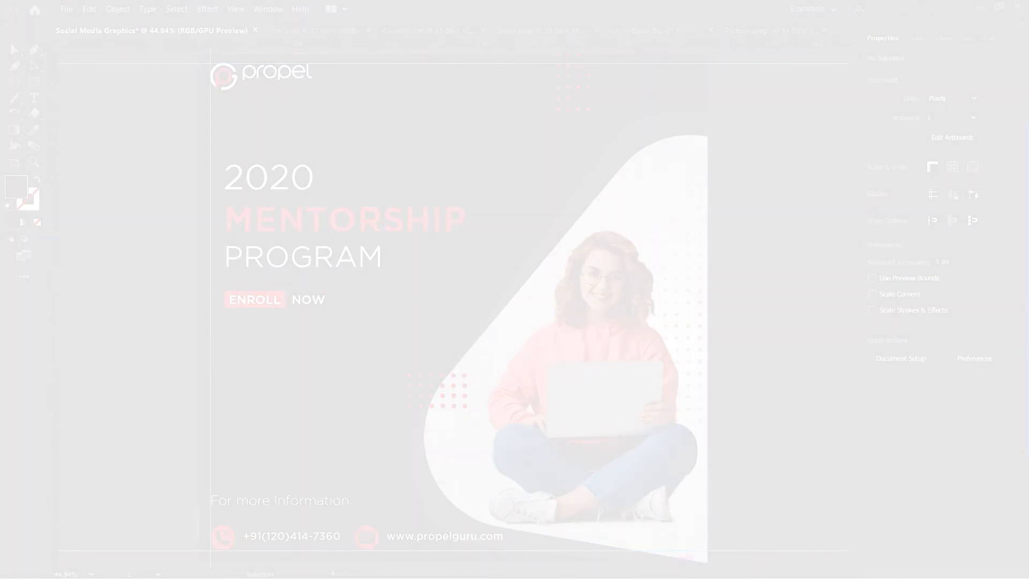